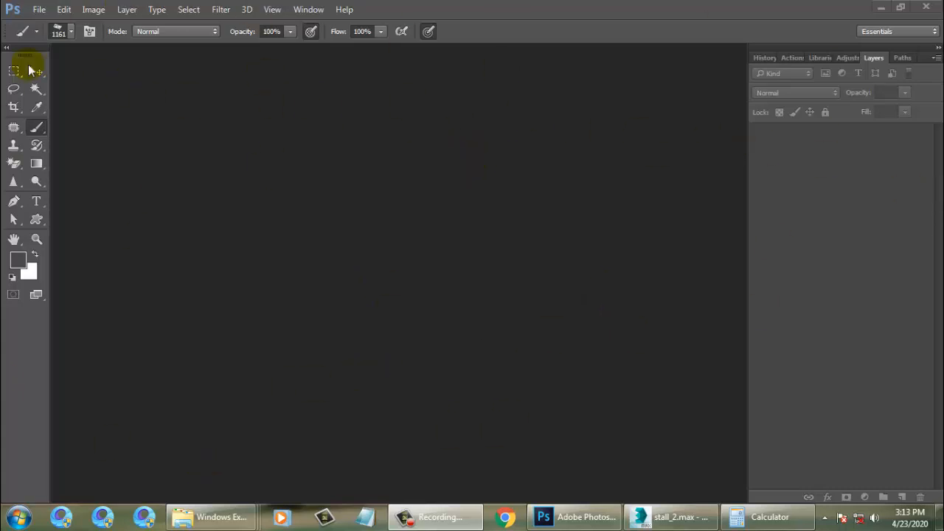
# Start opening an image and browse to the pics folder on the Desktop.
pyautogui.click(40, 10)
pyautogui.click(59, 36)
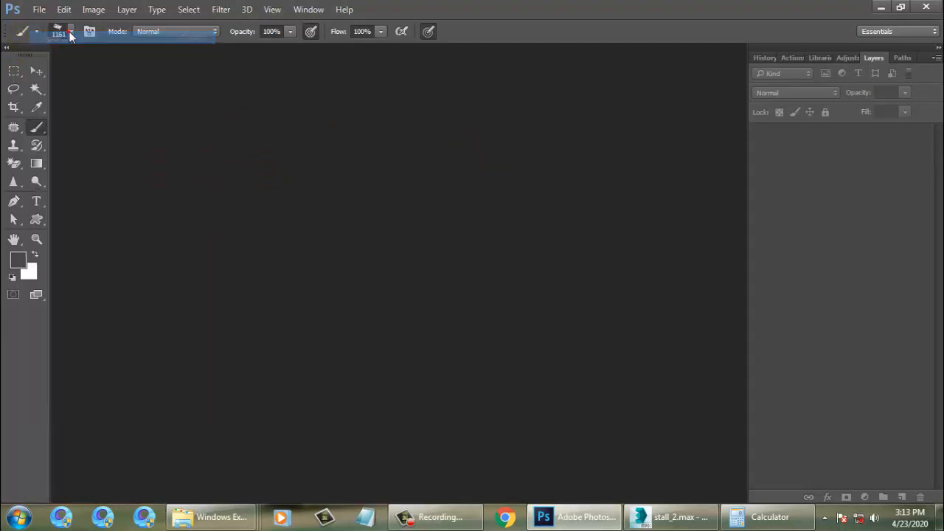
pyautogui.click(87, 94)
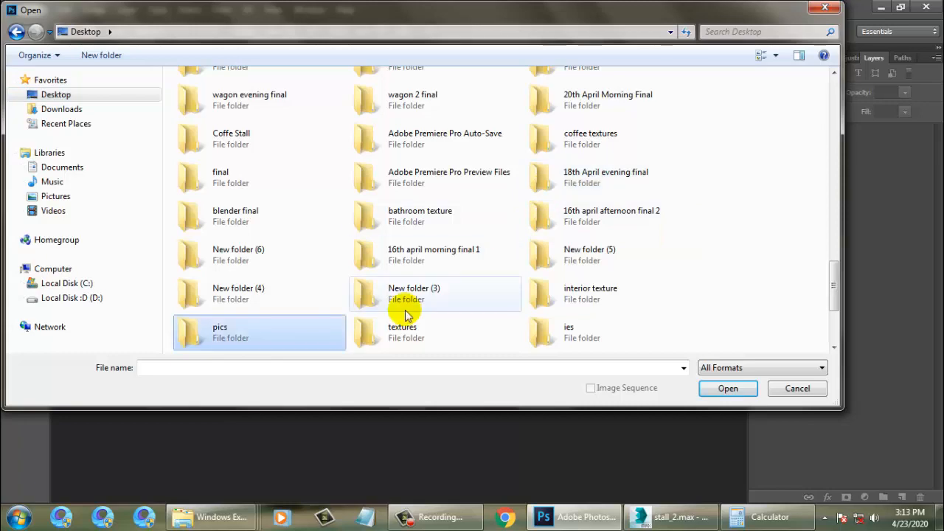
pyautogui.doubleClick(304, 327)
# Preview the portraits in the pics folder in Windows Photo Viewer to choose one for the effect.
pyautogui.click(797, 111)
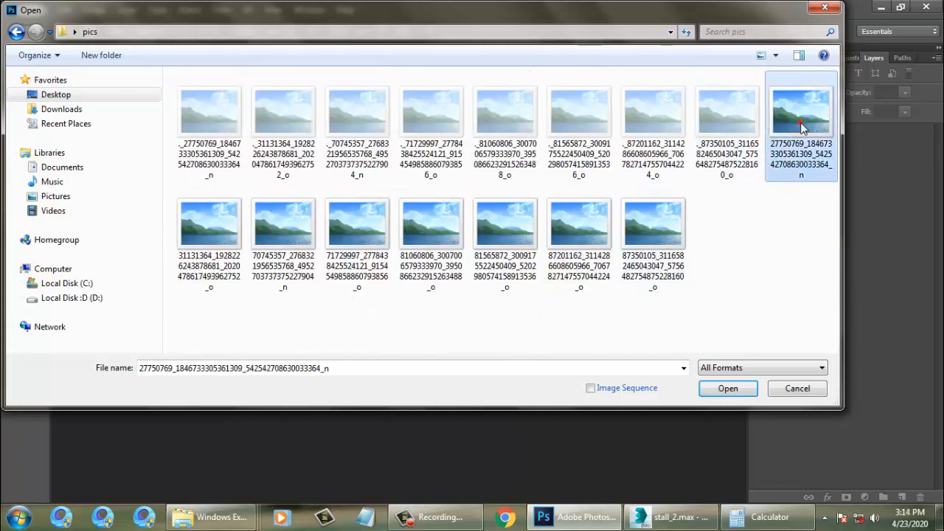
pyautogui.rightClick(786, 122)
pyautogui.click(822, 153)
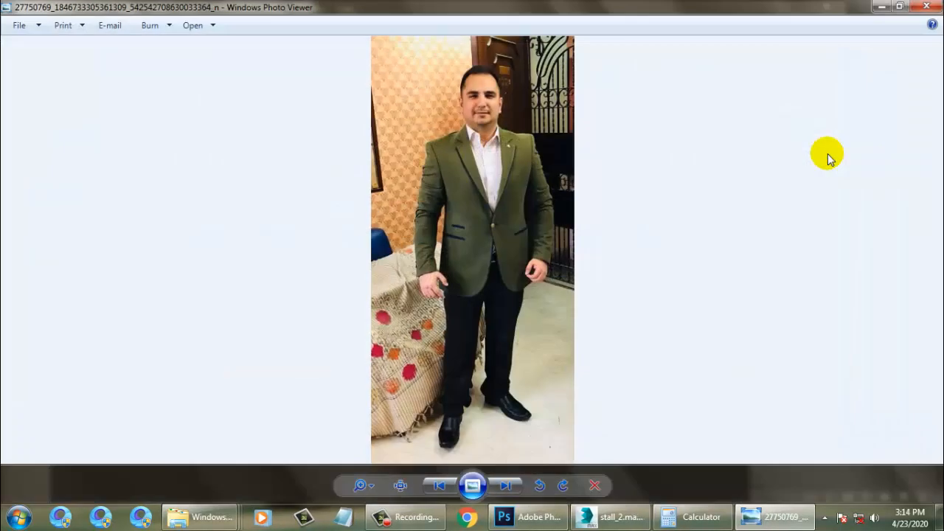
pyautogui.press('Right')
pyautogui.press('Right')
pyautogui.press('Right')
pyautogui.press('Right')
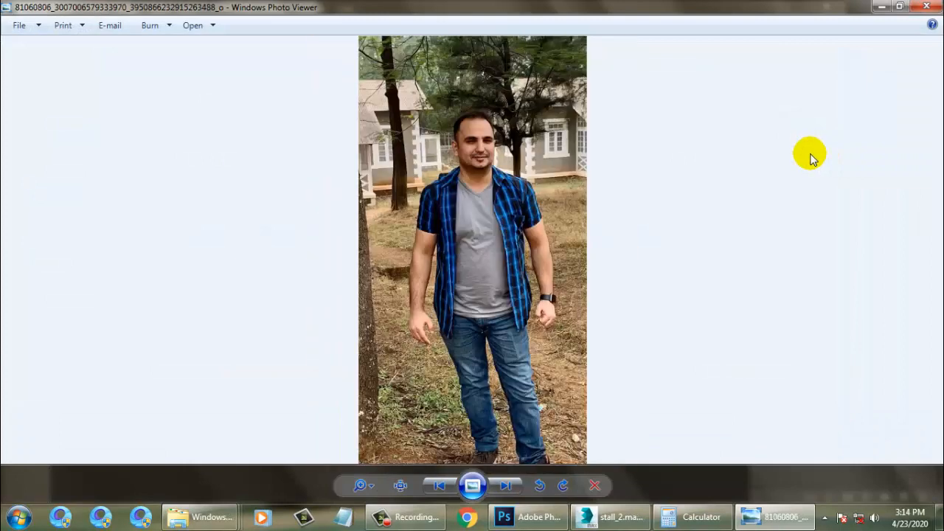
pyautogui.press('Right')
pyautogui.press('Right')
pyautogui.press('Right')
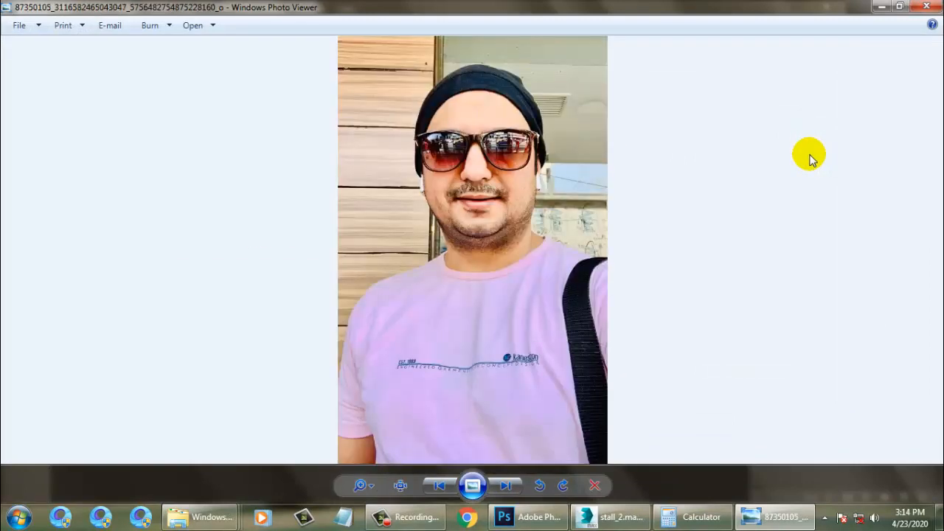
pyautogui.press('Left')
pyautogui.press('Left')
pyautogui.press('Left')
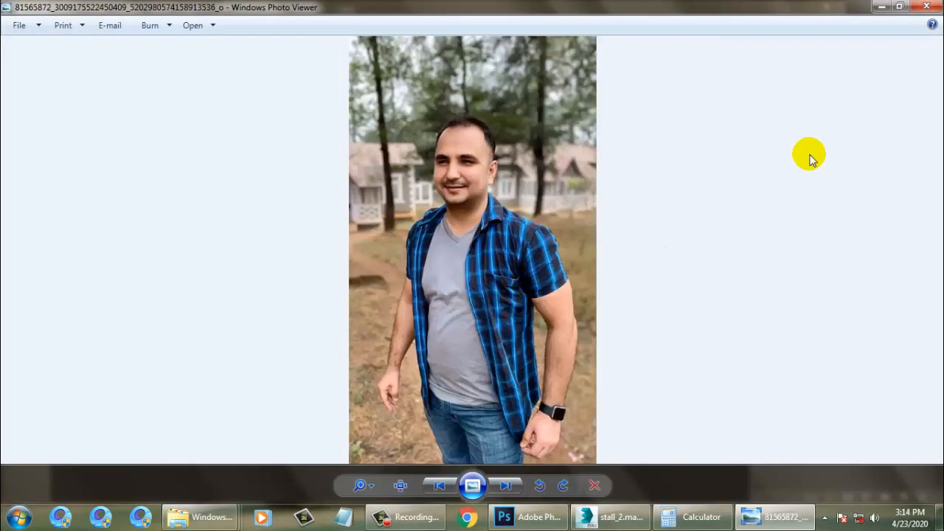
pyautogui.press('Left')
pyautogui.press('Right')
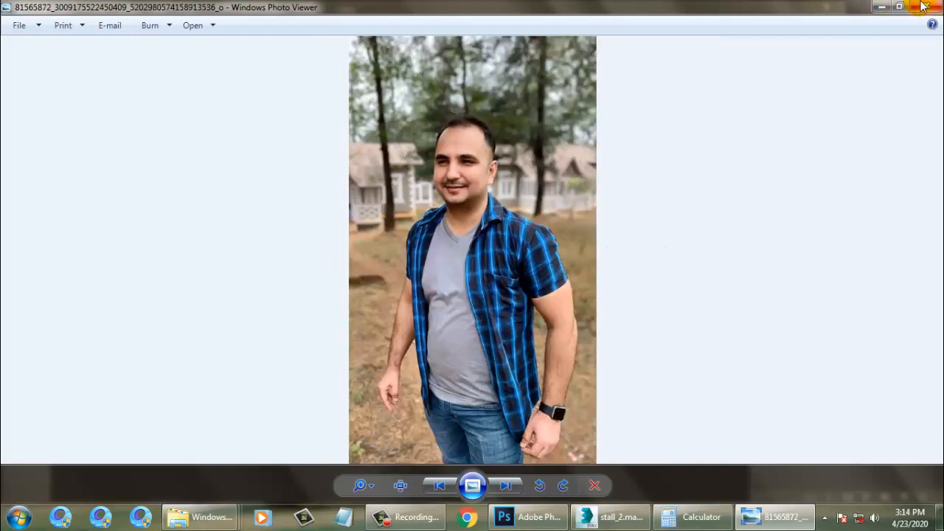
pyautogui.click(927, 7)
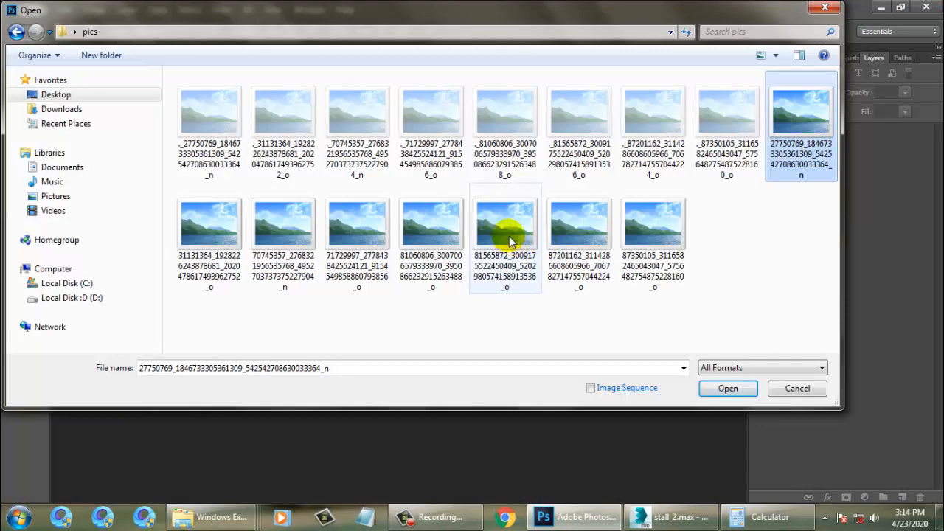
pyautogui.click(509, 236)
pyautogui.click(738, 386)
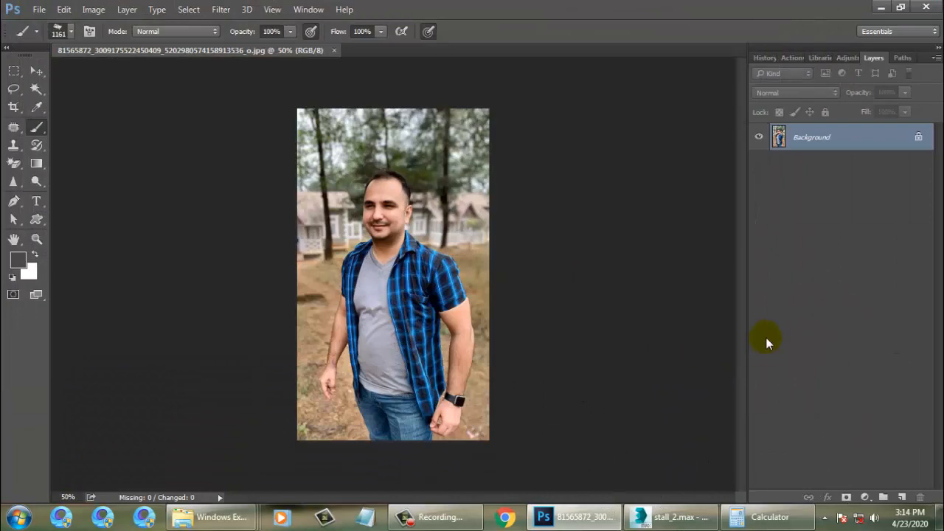
pyautogui.hotkey('ctrl', '+')
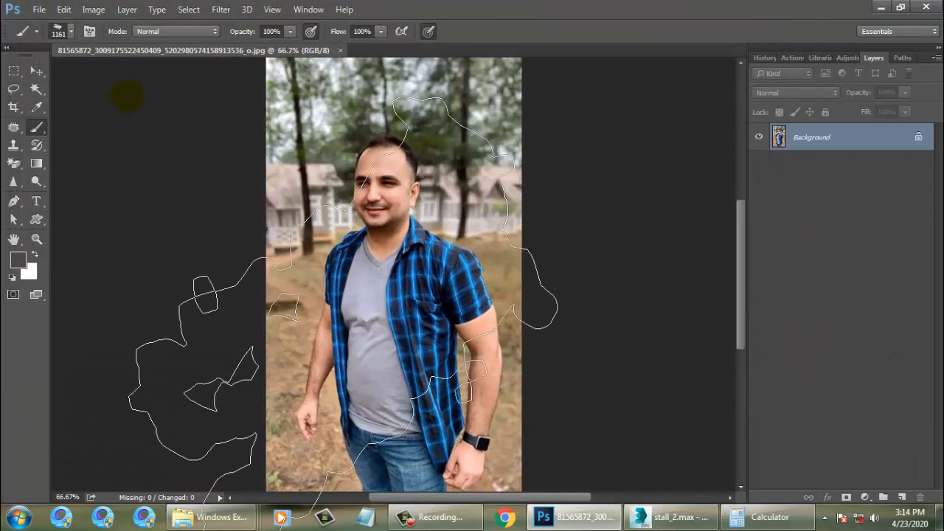
# Convert the photo's locked Background into a regular layer named Layer 0.
pyautogui.click(37, 70)
pyautogui.doubleClick(815, 137)
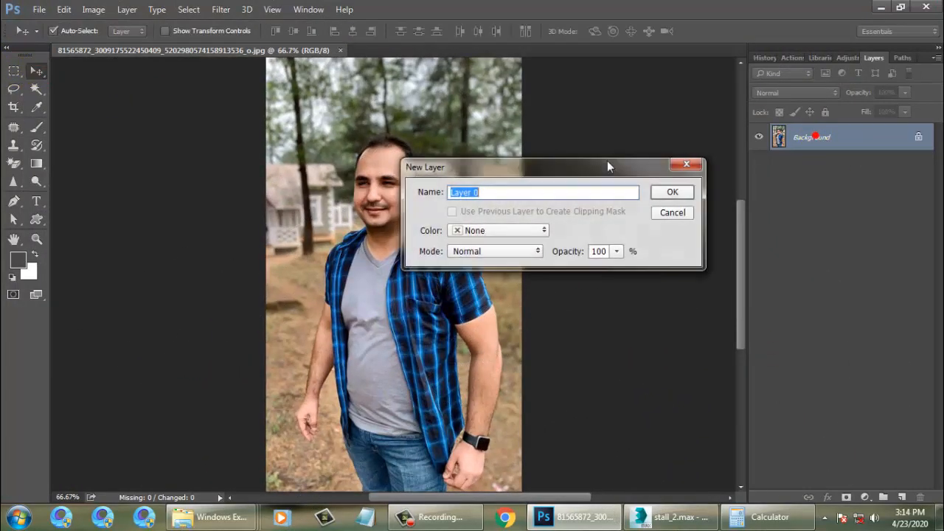
pyautogui.click(669, 193)
pyautogui.hotkey('ctrl', '-')
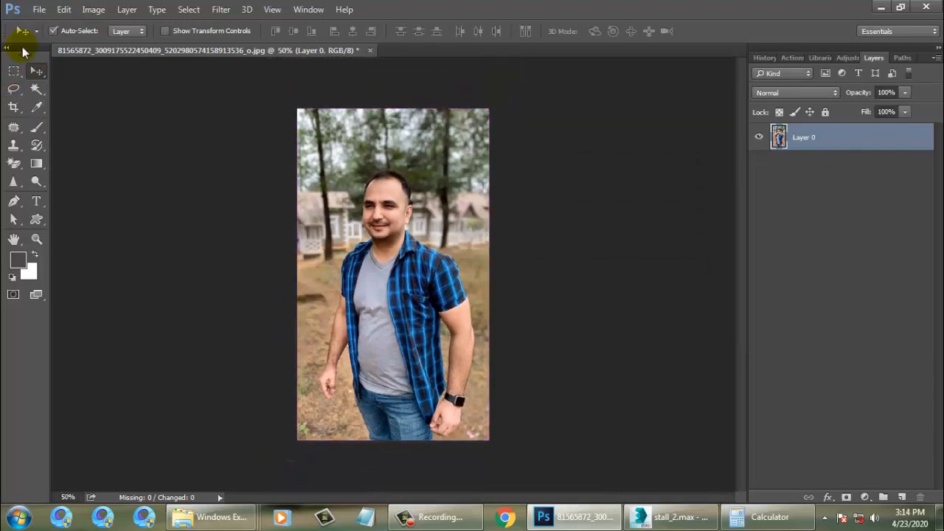
# Create a transparent 8 × 8 inch RGB document at 300 pixels/inch and fill its layer with white.
pyautogui.click(39, 8)
pyautogui.click(42, 23)
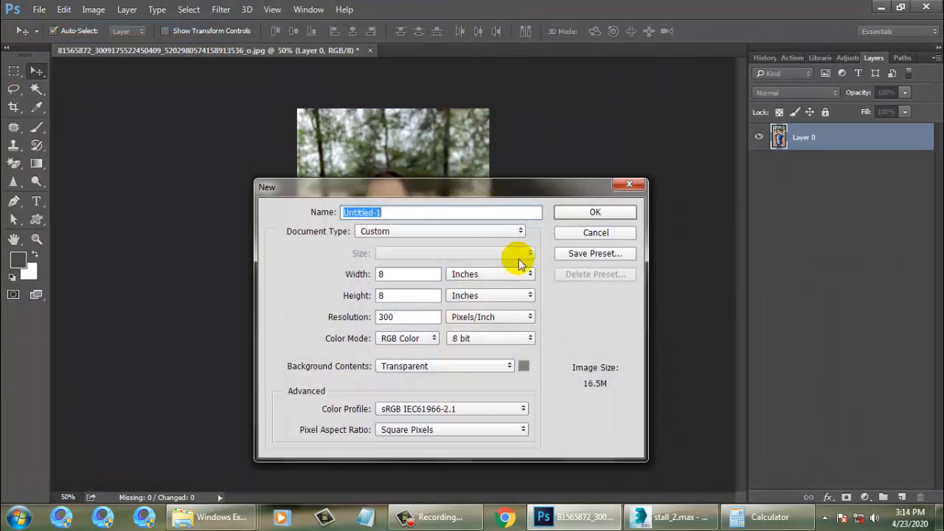
pyautogui.doubleClick(415, 279)
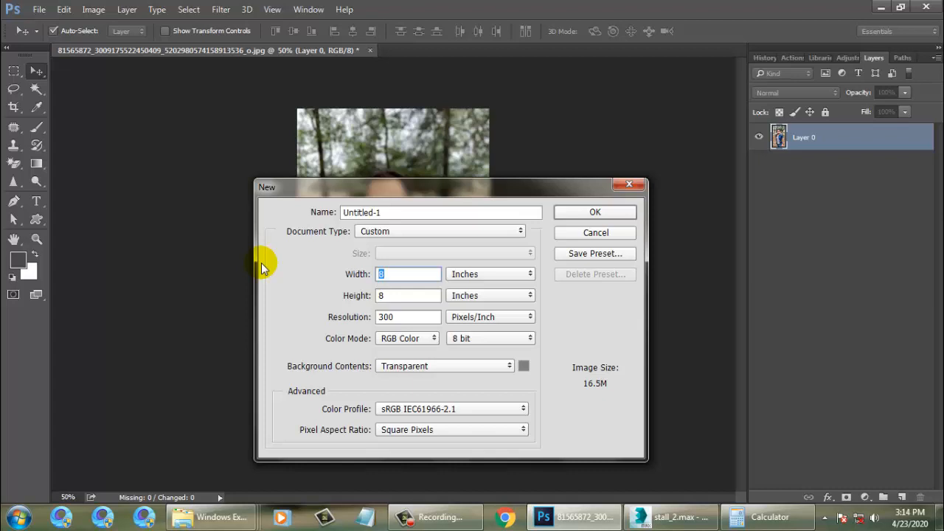
pyautogui.doubleClick(423, 317)
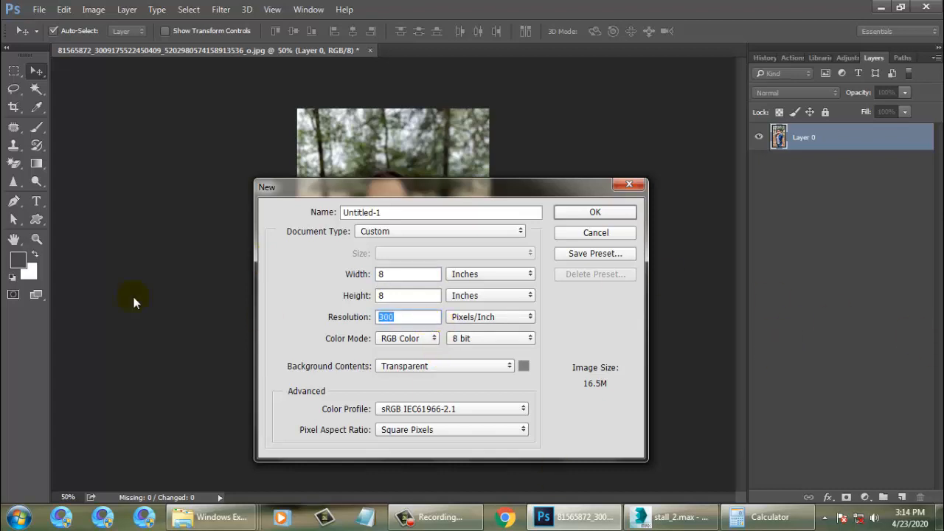
pyautogui.click(618, 211)
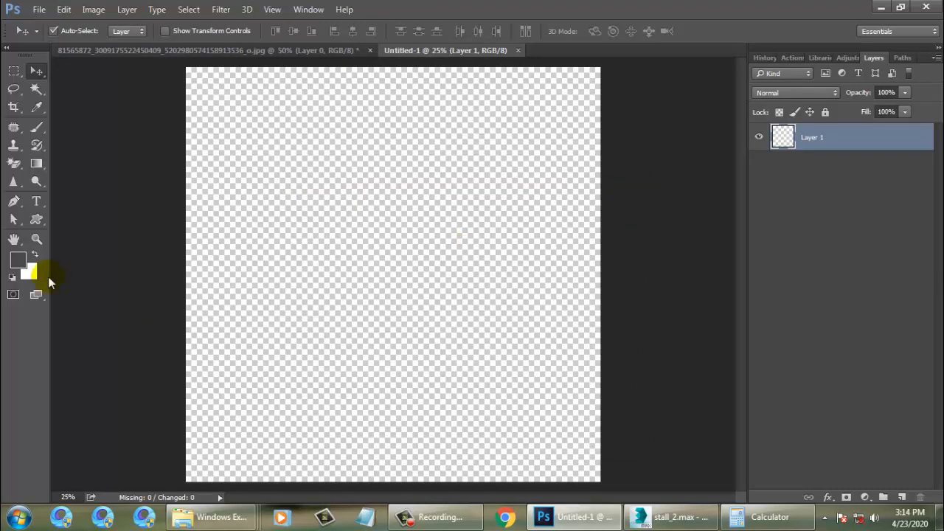
pyautogui.hotkey('ctrl', 'BackSpace')
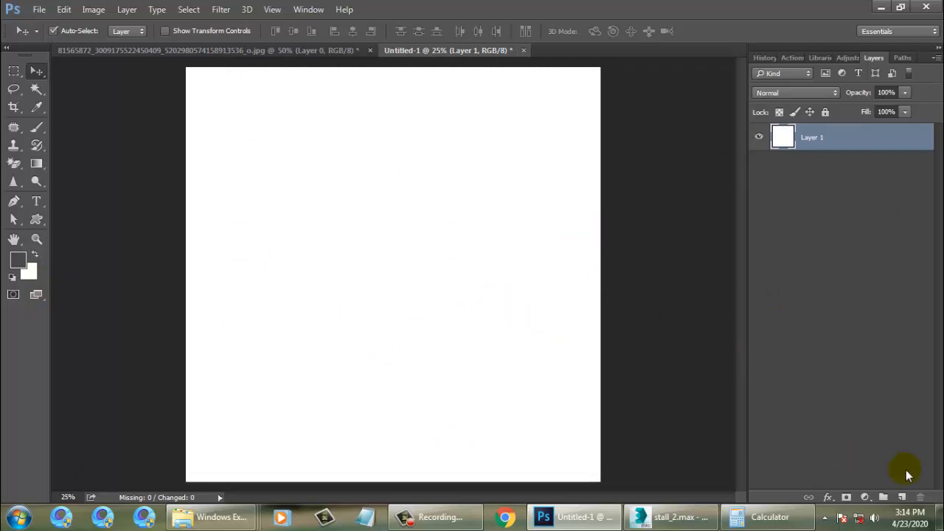
# Add a Gradient Fill layer above the white layer with Radial style, Reverse enabled and 268% scale.
pyautogui.click(866, 499)
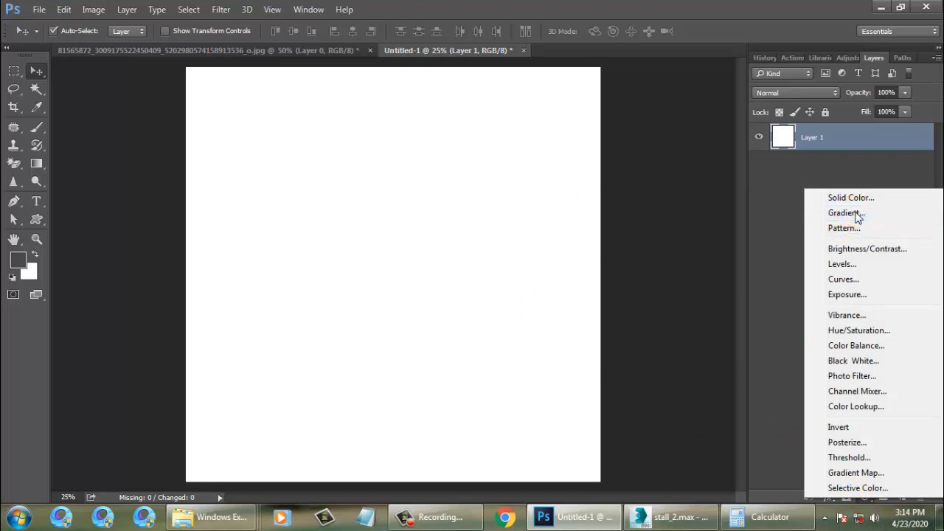
pyautogui.click(845, 213)
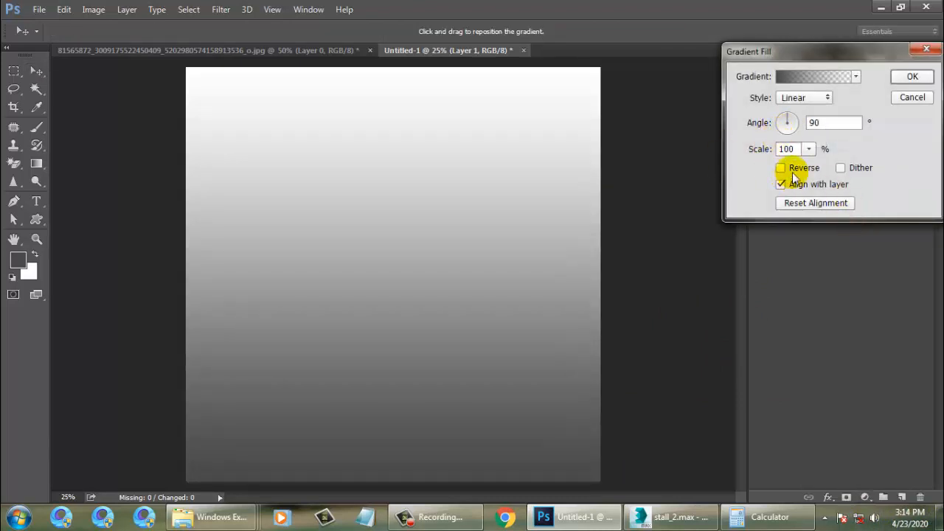
pyautogui.click(818, 98)
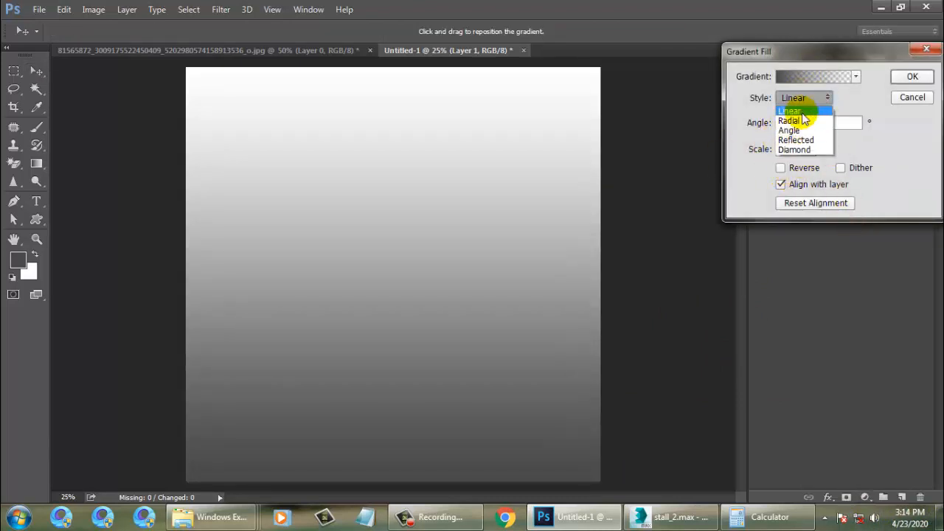
pyautogui.click(789, 120)
pyautogui.click(780, 167)
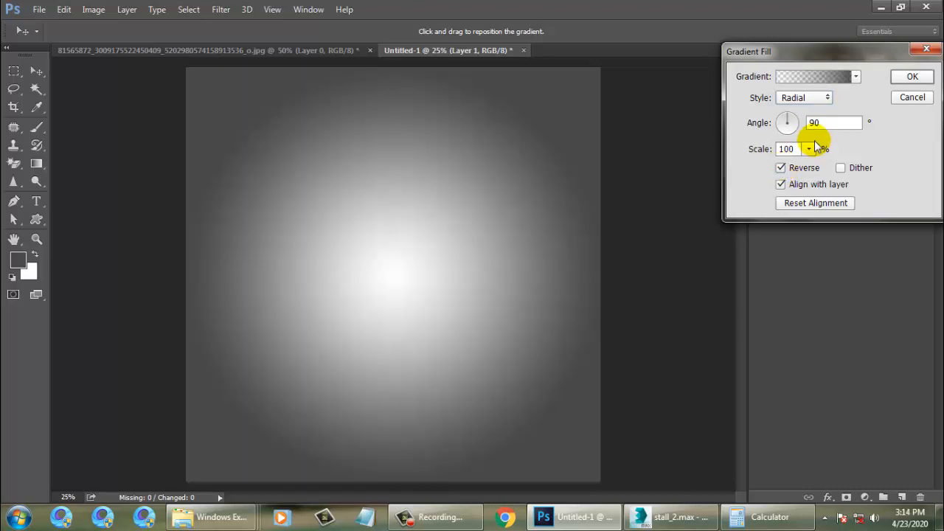
pyautogui.click(810, 149)
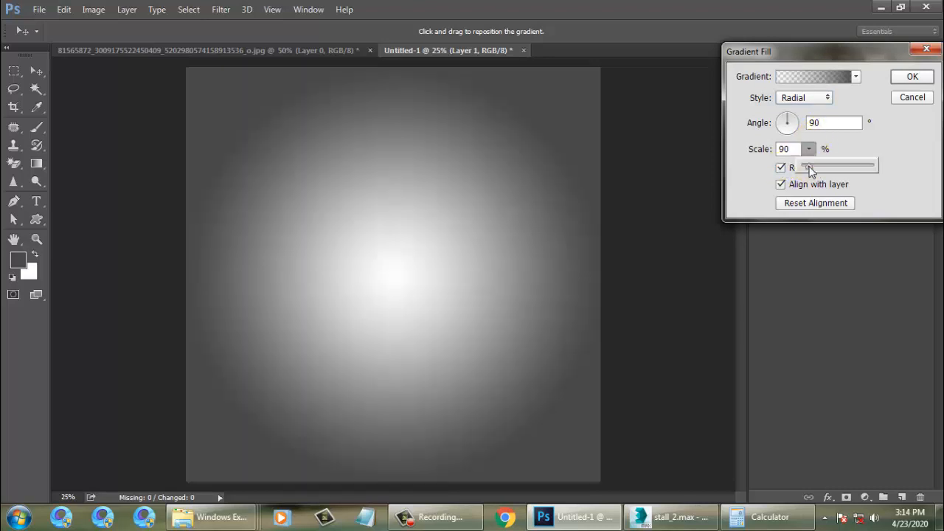
pyautogui.moveTo(809, 169)
pyautogui.mouseDown()
pyautogui.moveTo(835, 169)
pyautogui.moveTo(821, 168)
pyautogui.mouseUp()
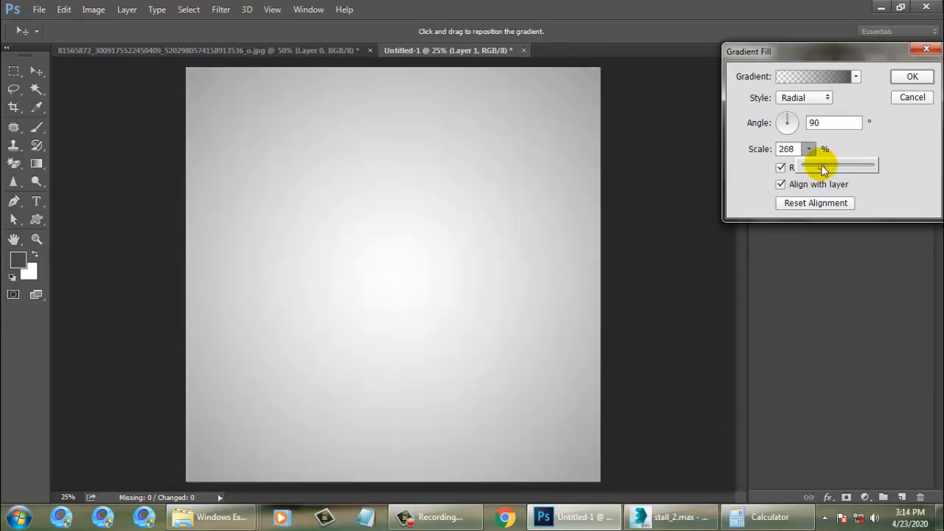
pyautogui.click(911, 76)
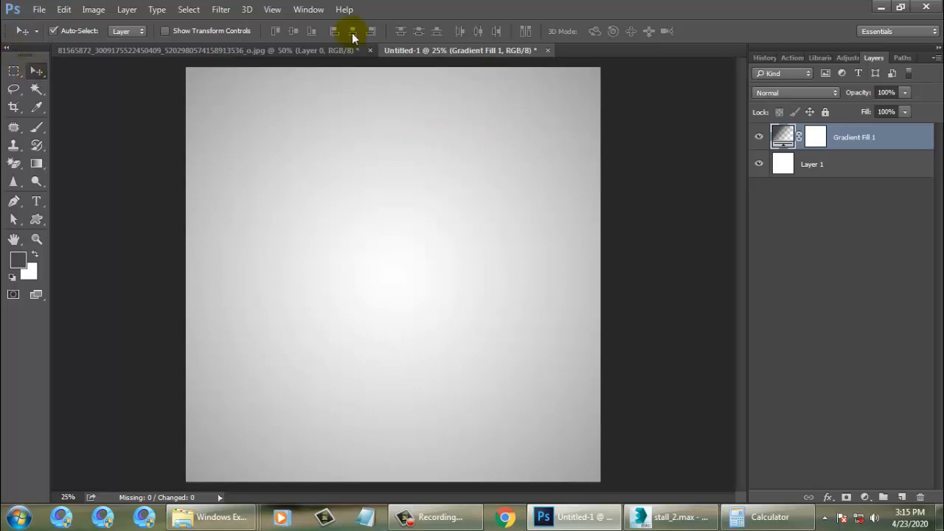
# Copy the portrait into the new document, then enlarge and position it to cover the whole canvas.
pyautogui.click(311, 50)
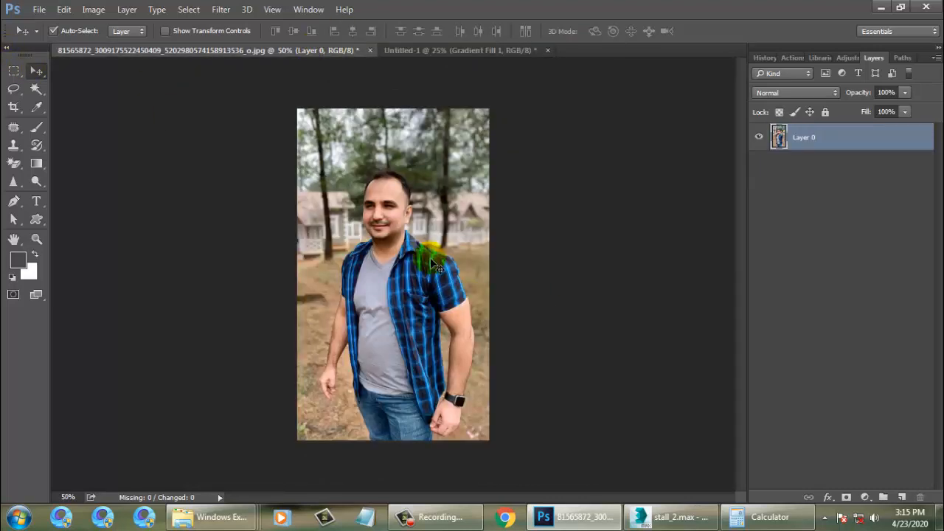
pyautogui.moveTo(392, 254); pyautogui.dragTo(384, 275)
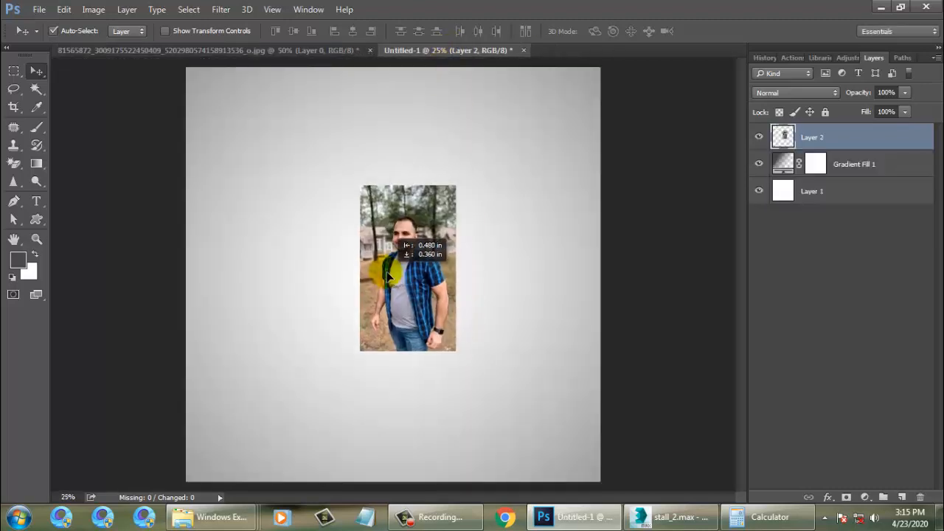
pyautogui.hotkey('ctrl', 't')
pyautogui.moveTo(455, 351); pyautogui.dragTo(800, 493)
pyautogui.moveTo(445, 246); pyautogui.dragTo(418, 295)
pyautogui.press('Return')
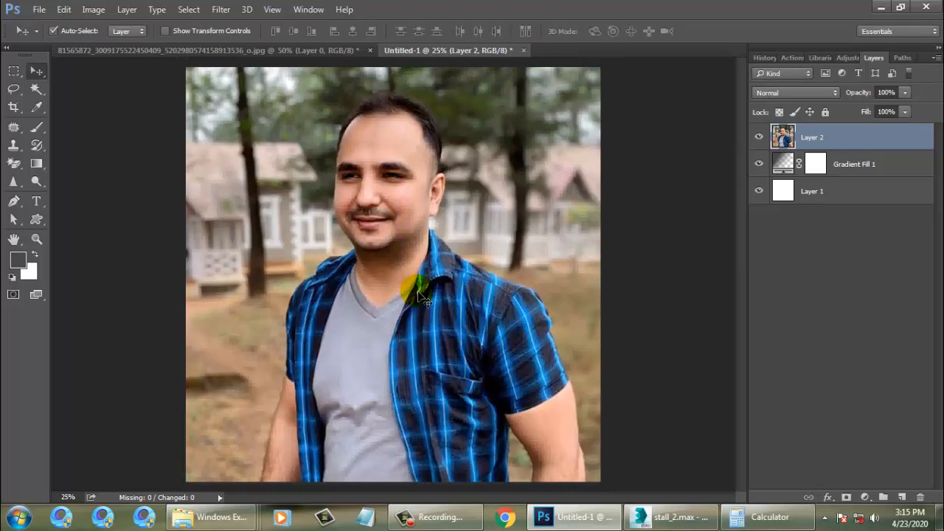
# Add an empty layer directly beneath the portrait layer and clip the portrait to it.
pyautogui.hotkey('ctrl', '-')
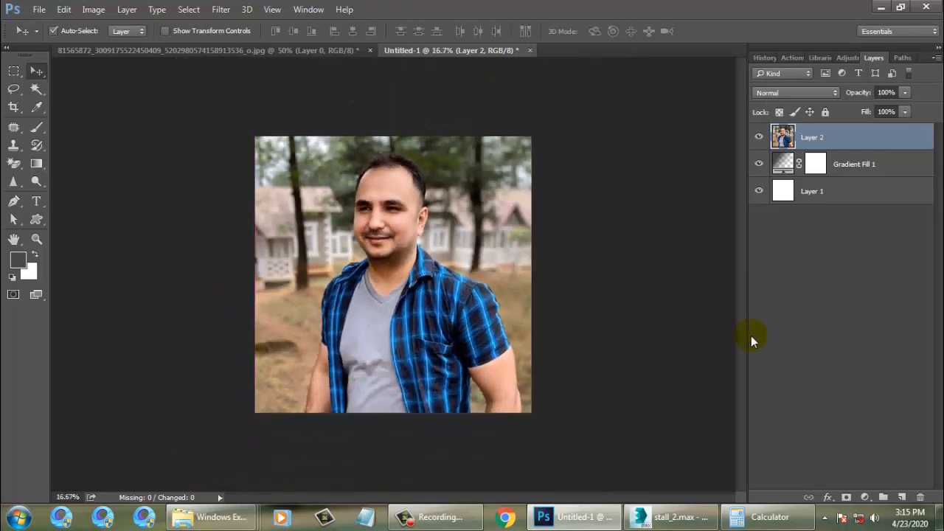
pyautogui.click(904, 498)
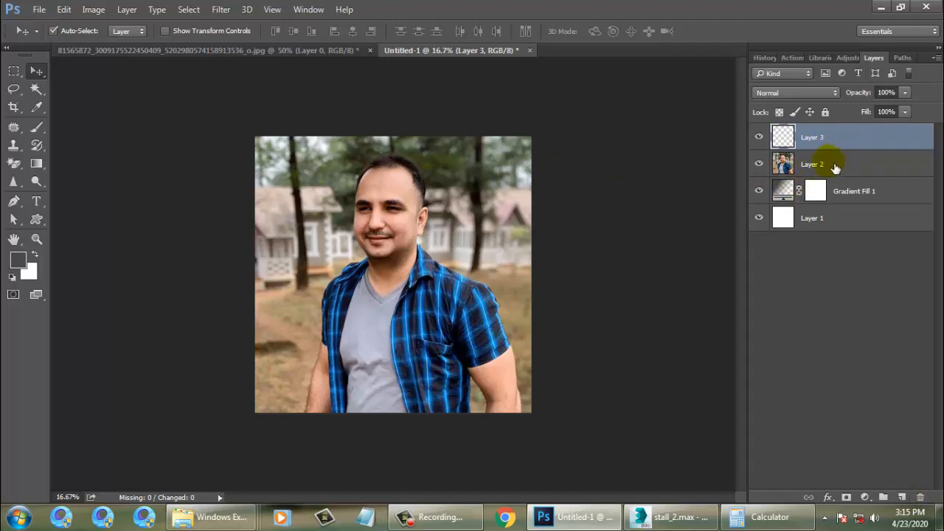
pyautogui.hotkey('ctrl', 'alt', 'shift', 'e')
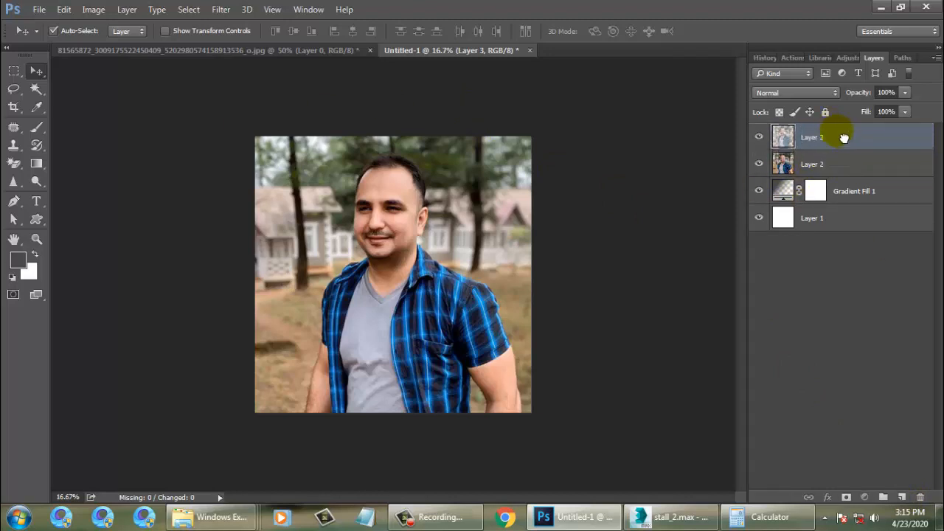
pyautogui.moveTo(843, 138); pyautogui.dragTo(844, 140)
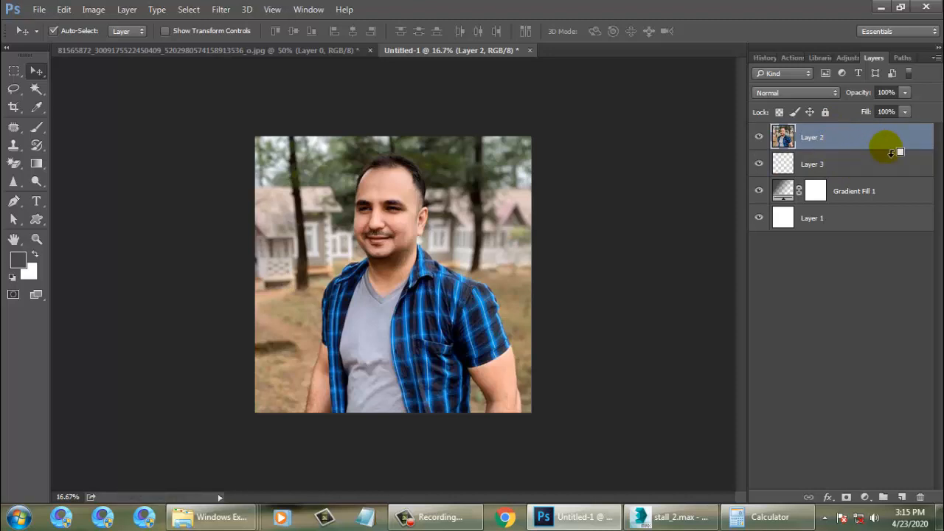
pyautogui.keyDown('alt'); pyautogui.click(892, 151); pyautogui.keyUp('alt')
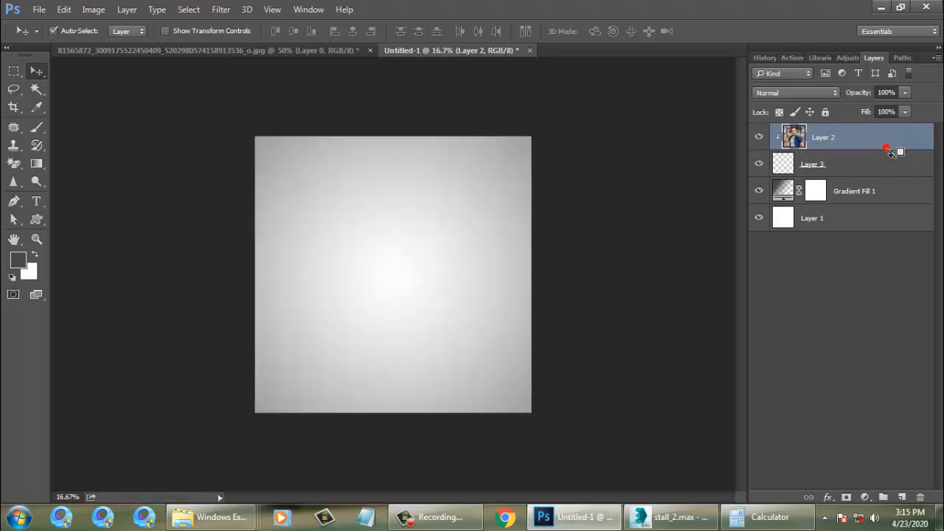
# Select the empty layer beneath the portrait, activate the Brush Tool and set the foreground colour to 000000.
pyautogui.click(842, 171)
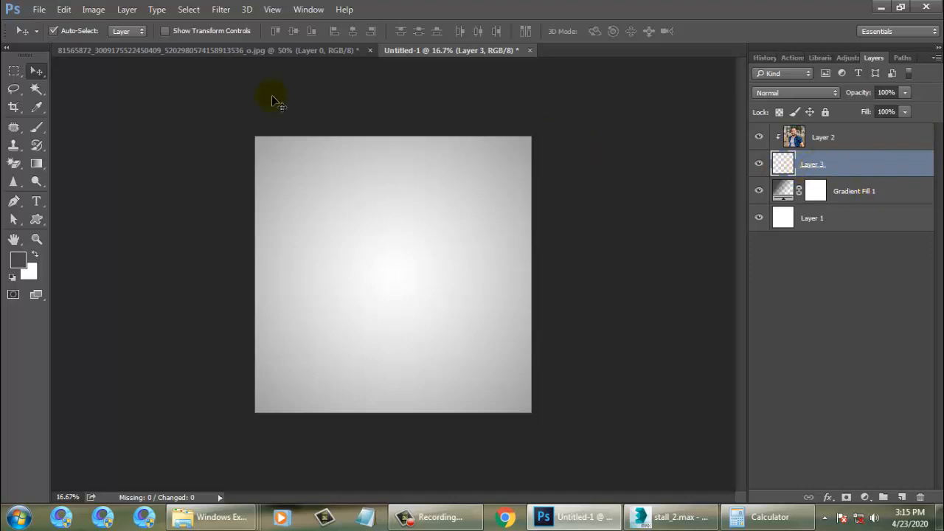
pyautogui.click(37, 129)
pyautogui.rightClick(37, 129)
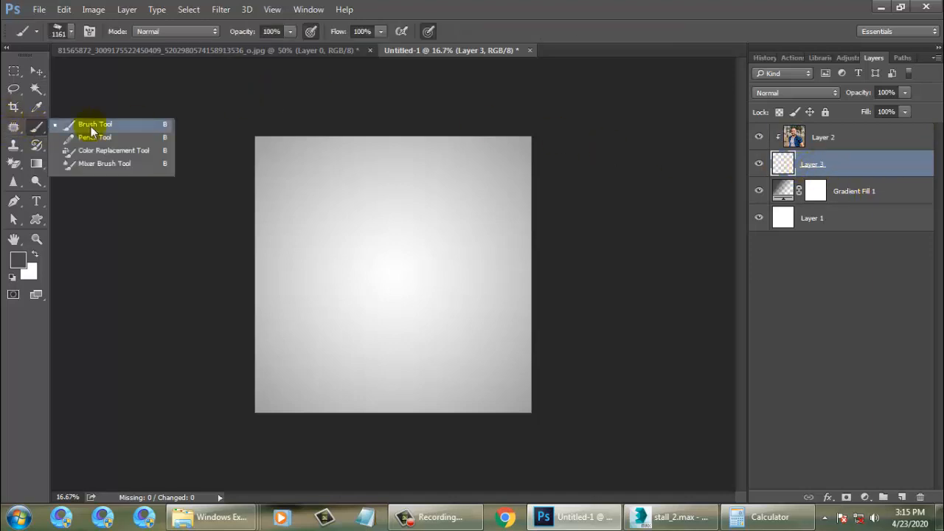
pyautogui.click(91, 128)
pyautogui.click(16, 262)
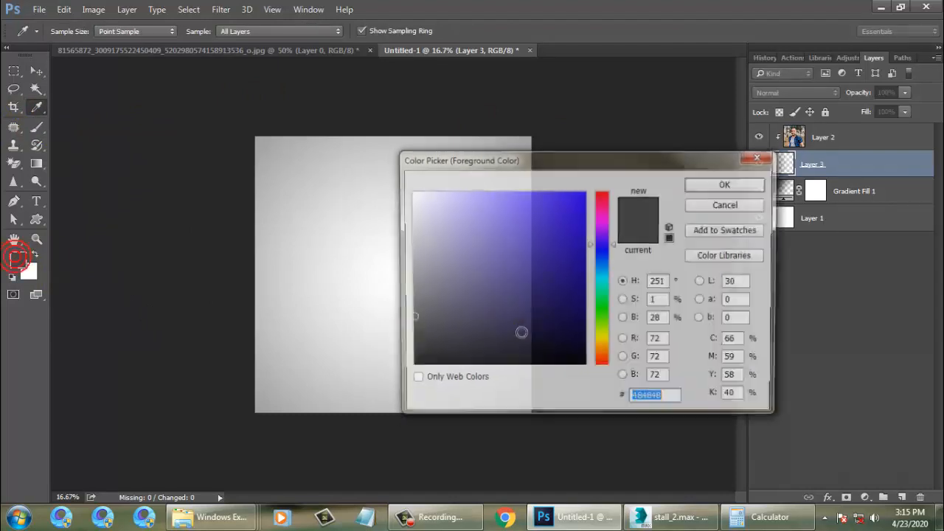
pyautogui.write('000000')
pyautogui.click(743, 189)
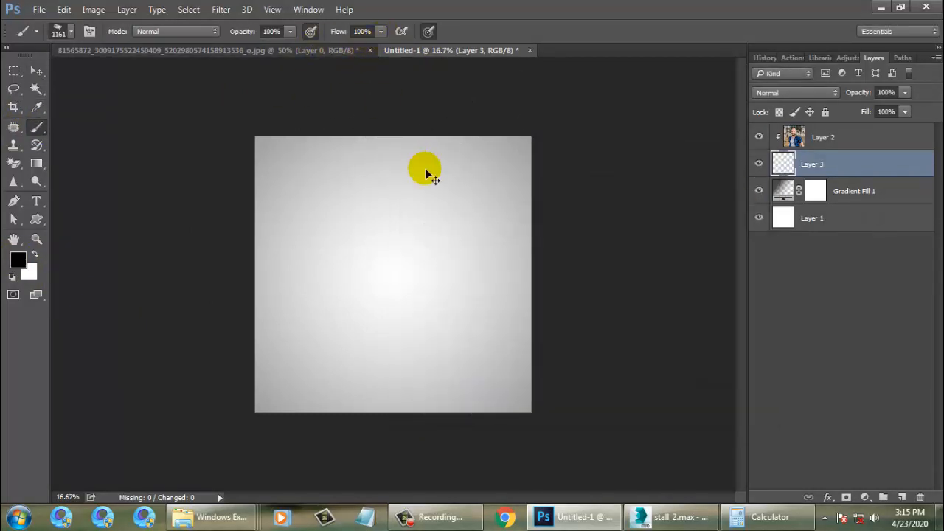
# Try a stroke over the face with the 1100 px brush, and undo it.
pyautogui.hotkey('ctrl', '+')
pyautogui.press('[')
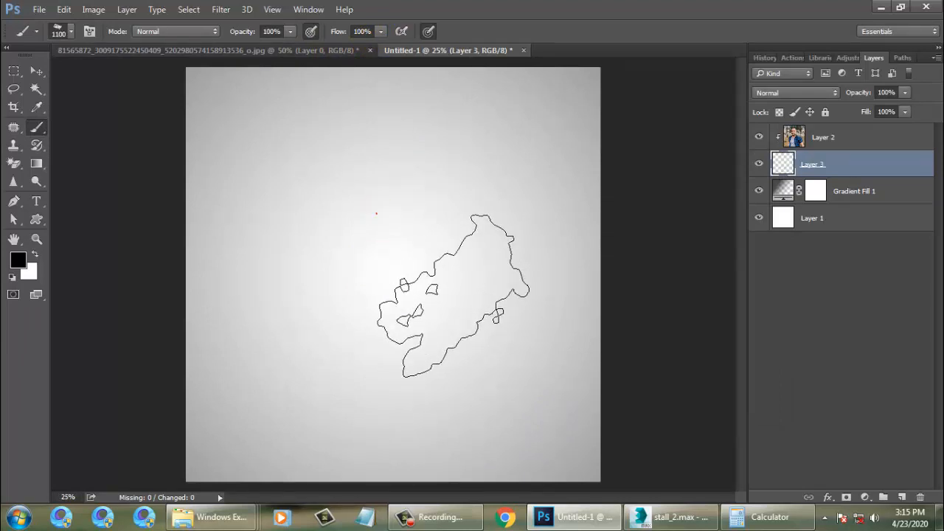
pyautogui.moveTo(379, 193)
pyautogui.mouseDown()
pyautogui.moveTo(401, 232)
pyautogui.moveTo(404, 223)
pyautogui.mouseUp()
pyautogui.hotkey('ctrl', 'alt', 'z')
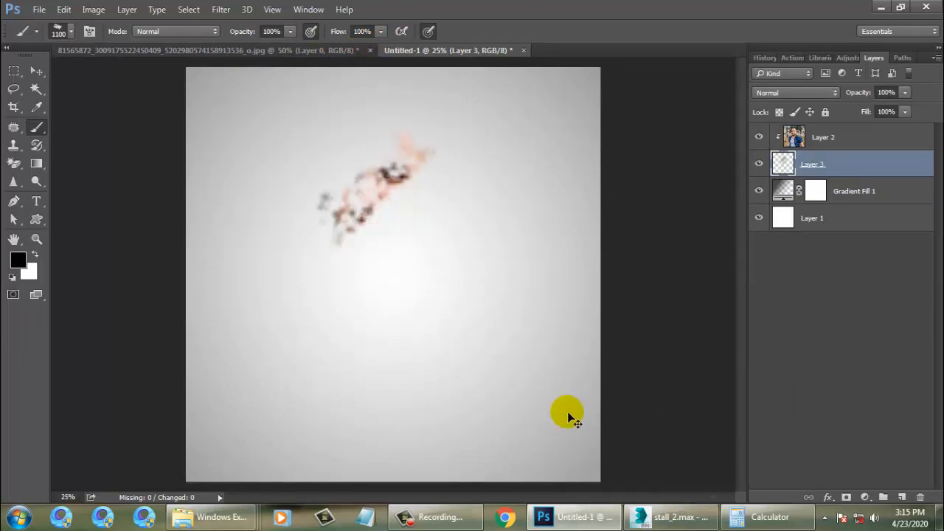
pyautogui.hotkey('ctrl', 'alt', 'z')
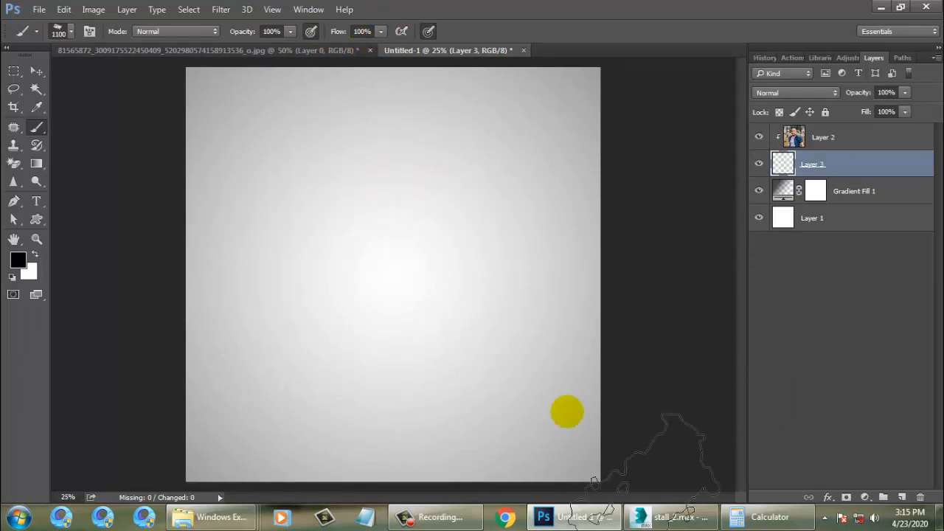
# Reset the brush presets to the default set.
pyautogui.click(69, 31)
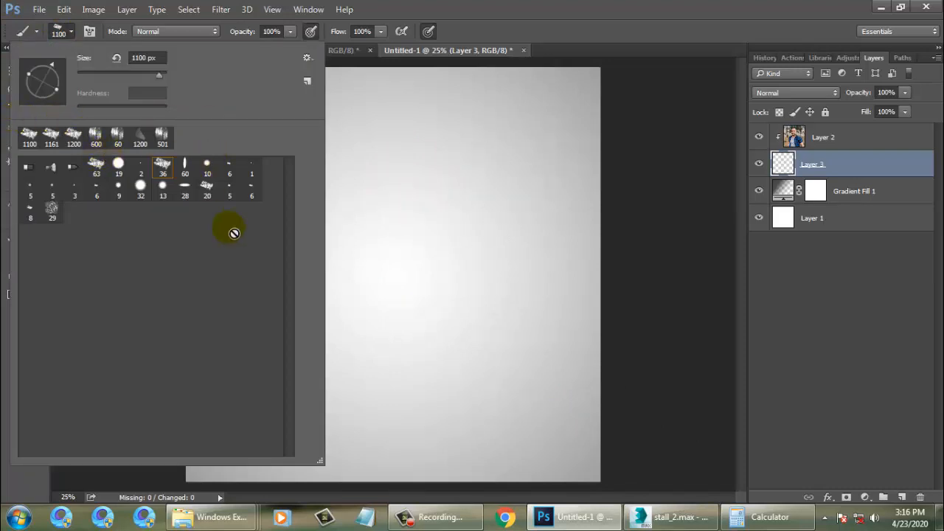
pyautogui.click(308, 59)
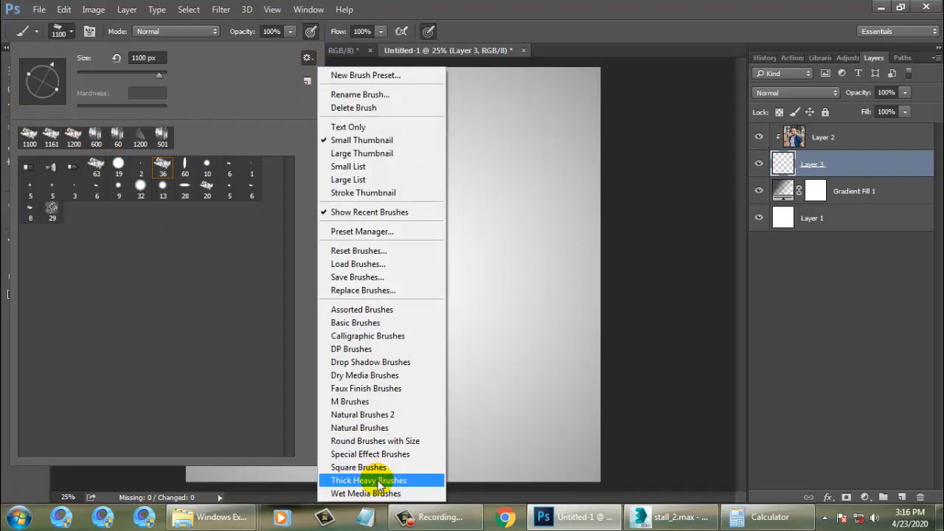
pyautogui.click(377, 252)
pyautogui.click(428, 202)
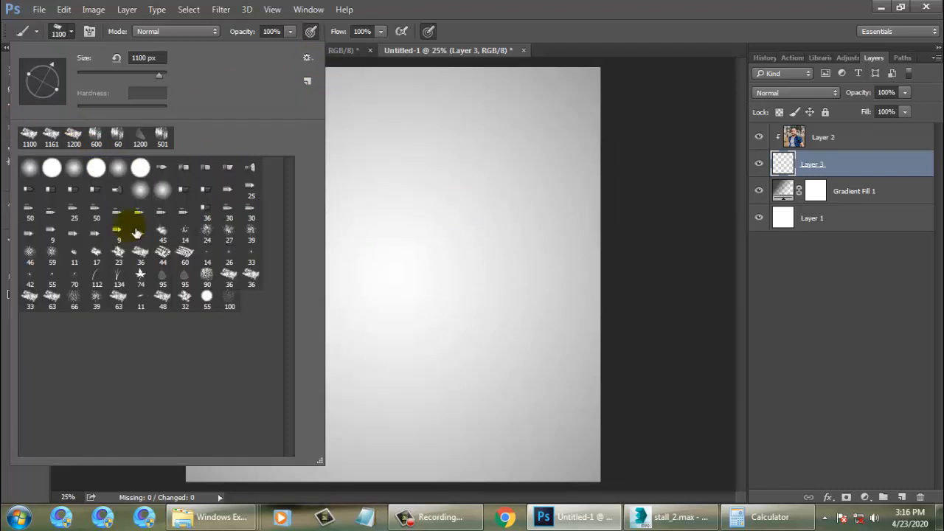
# Choose the 32 px rough brush tip and enlarge it to 1700 px.
pyautogui.doubleClick(182, 298)
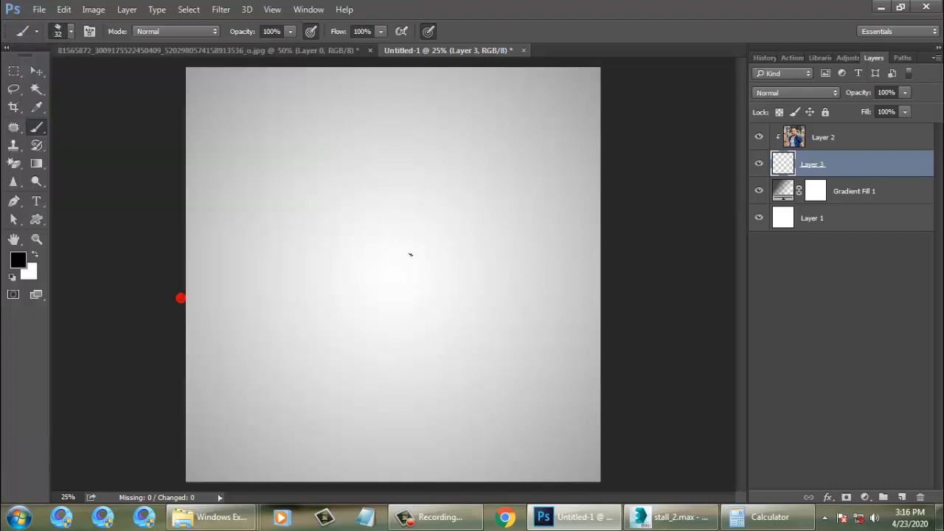
pyautogui.press(']')
pyautogui.press(']')
pyautogui.press(']')
pyautogui.press(']')
pyautogui.press(']')
pyautogui.press(']')
pyautogui.press(']')
pyautogui.press(']')
pyautogui.press(']')
pyautogui.press(']')
pyautogui.press(']')
pyautogui.press(']')
pyautogui.press(']')
pyautogui.press(']')
pyautogui.press(']')
pyautogui.press(']')
pyautogui.press(']')
pyautogui.press(']')
pyautogui.press(']')
pyautogui.press(']')
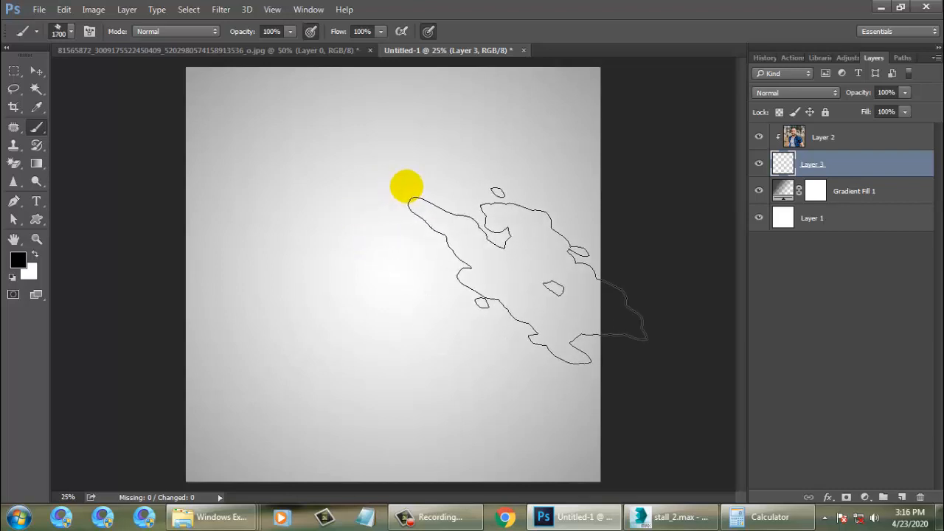
# Paint on the empty layer over the face, shoulders and chest to reveal the portrait with rough edges.
pyautogui.click(400, 191)
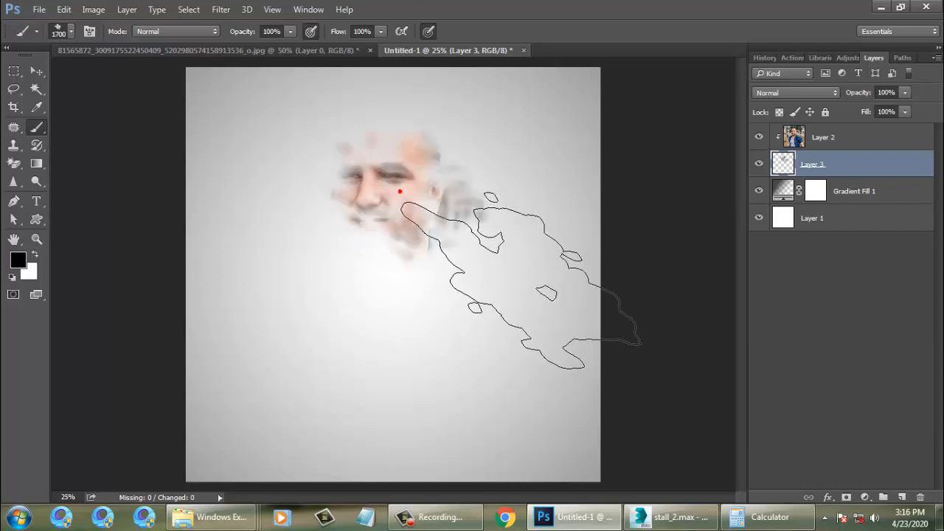
pyautogui.moveTo(343, 264)
pyautogui.mouseDown()
pyautogui.moveTo(424, 213)
pyautogui.moveTo(439, 221)
pyautogui.moveTo(440, 237)
pyautogui.moveTo(322, 152)
pyautogui.moveTo(310, 192)
pyautogui.moveTo(332, 295)
pyautogui.moveTo(371, 286)
pyautogui.moveTo(354, 299)
pyautogui.moveTo(362, 320)
pyautogui.moveTo(360, 222)
pyautogui.mouseUp()
pyautogui.click(553, 413)
pyautogui.click(552, 273)
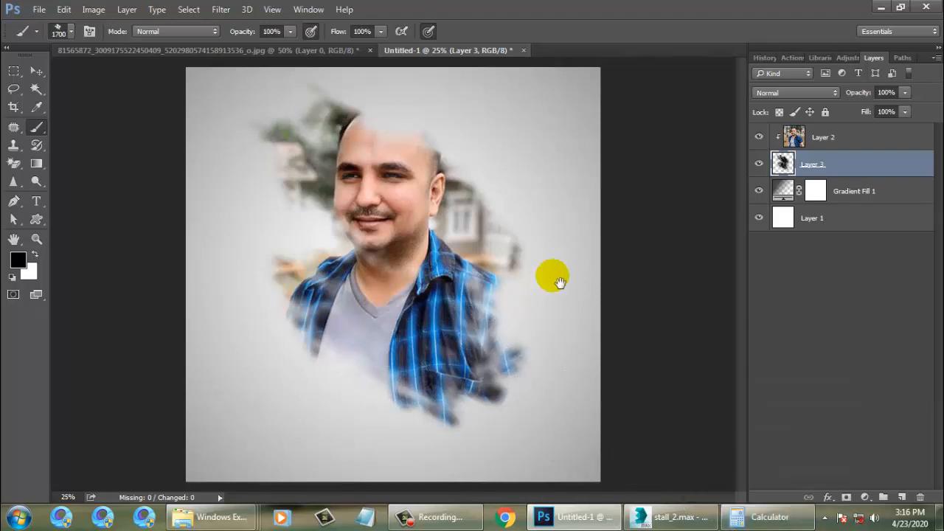
pyautogui.click(493, 237)
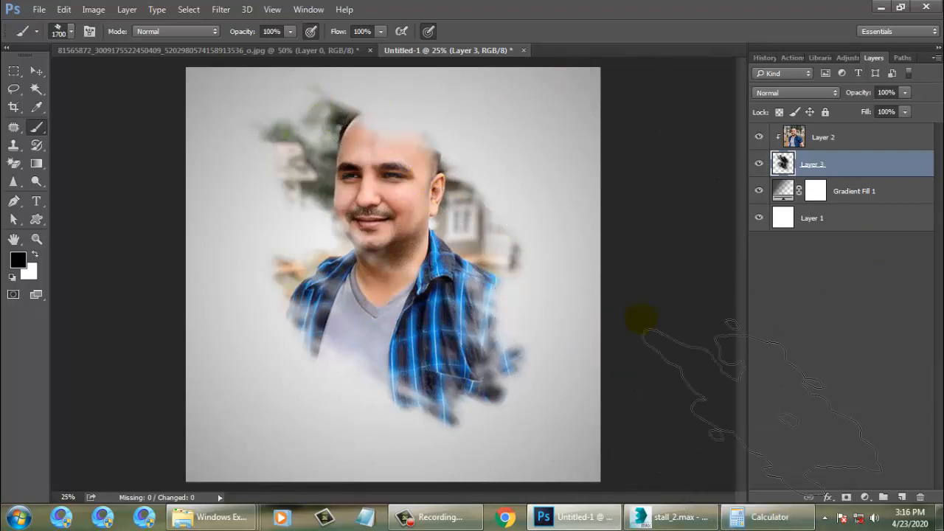
# Show the brush settings and rotate the brush tip to an angle of 34°.
pyautogui.click(311, 9)
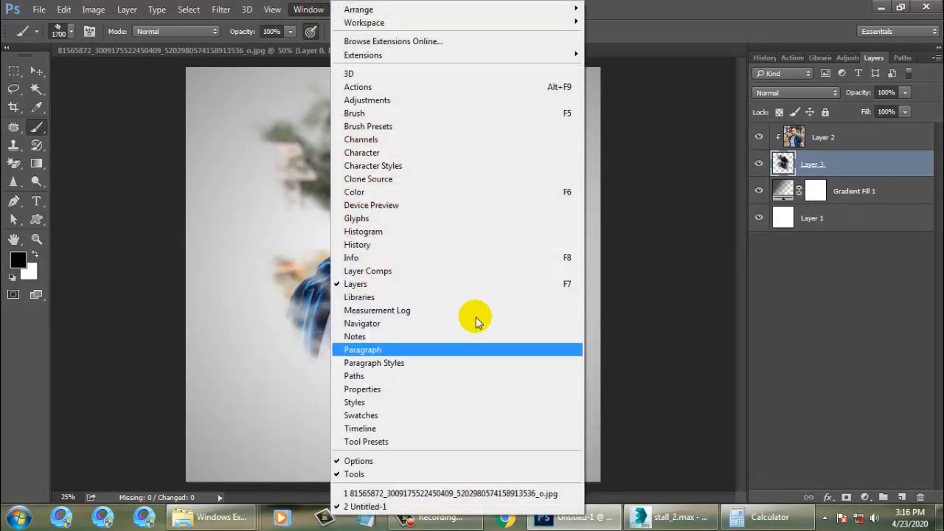
pyautogui.click(388, 114)
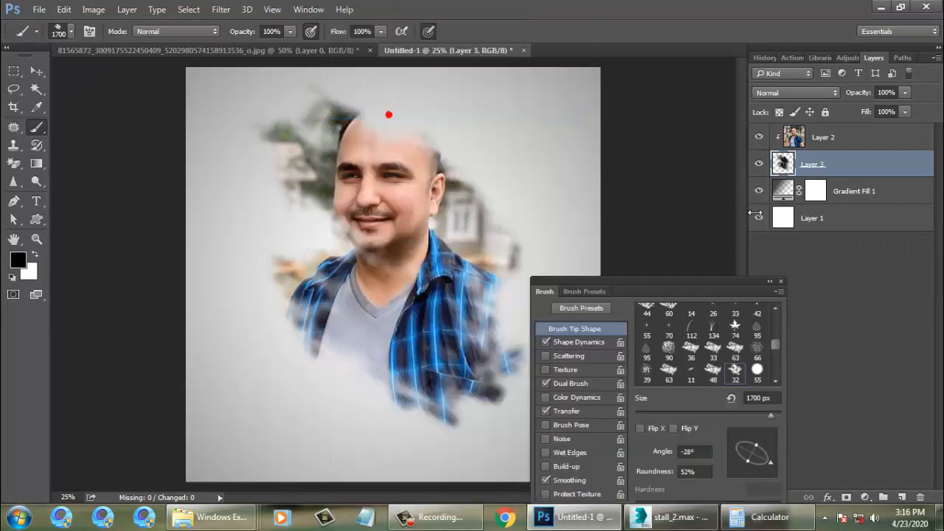
pyautogui.moveTo(676, 294); pyautogui.dragTo(748, 159)
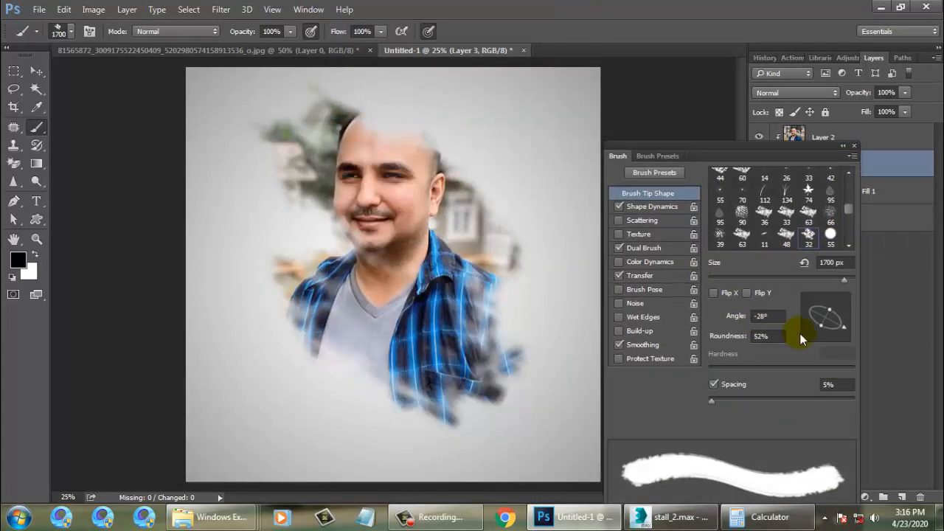
pyautogui.moveTo(842, 332); pyautogui.dragTo(842, 306)
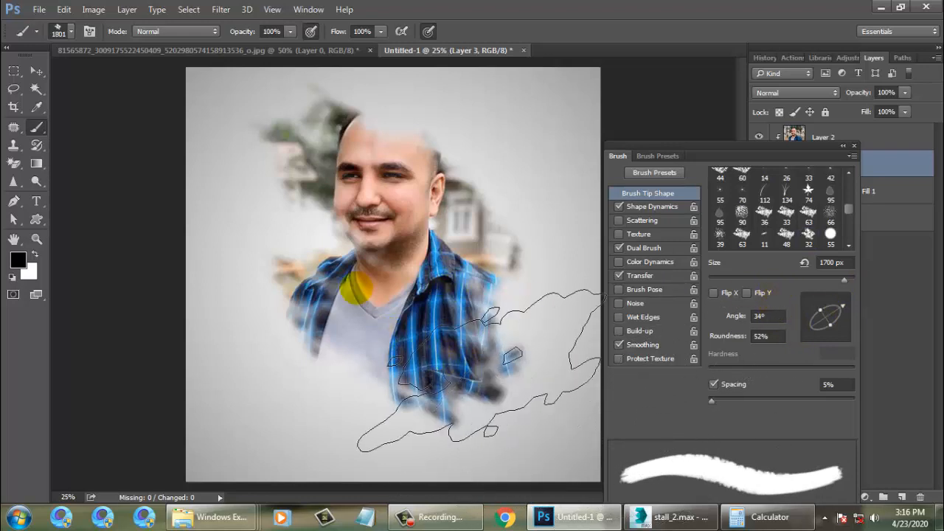
# Reduce the brush to 1200 px and paint diagonal strokes beside the shirt's left side and the background right of the head.
pyautogui.press(']')
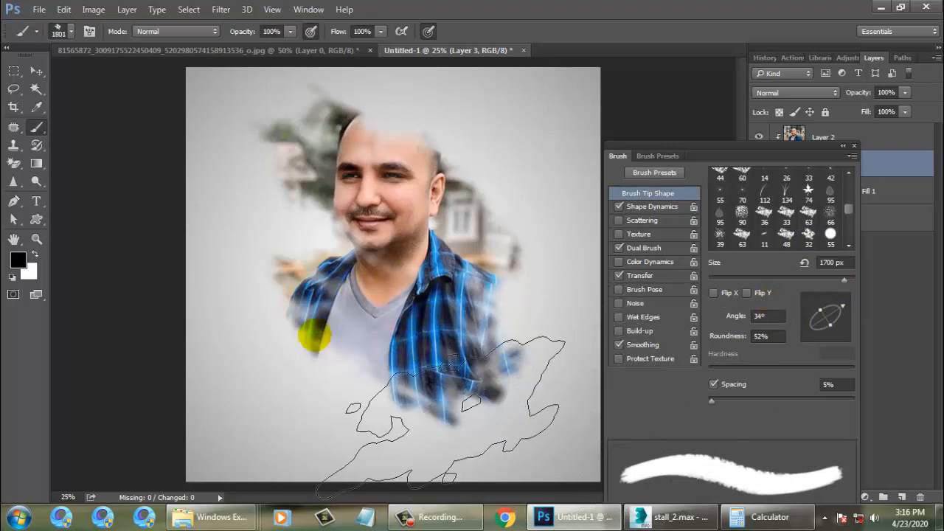
pyautogui.press('[')
pyautogui.press('[')
pyautogui.press('[')
pyautogui.press('[')
pyautogui.press('[')
pyautogui.press('[')
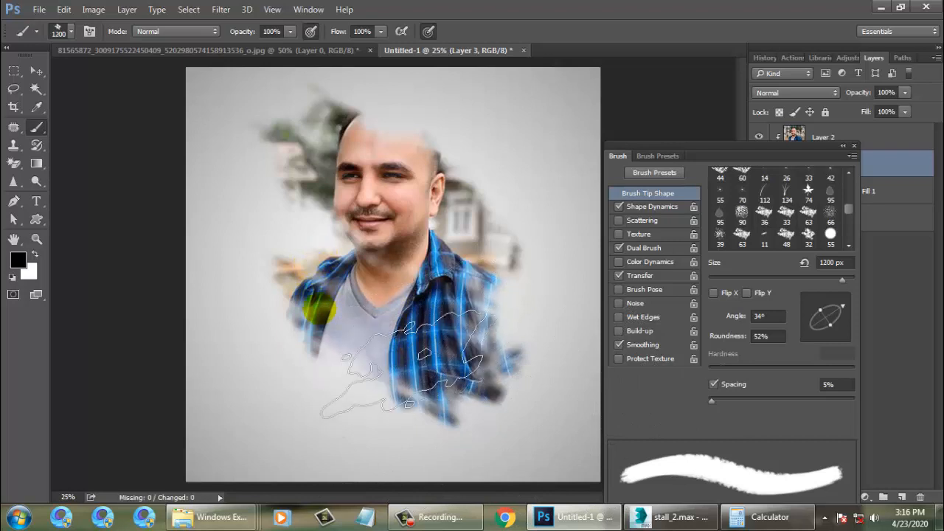
pyautogui.moveTo(318, 332)
pyautogui.mouseDown()
pyautogui.moveTo(287, 331)
pyautogui.moveTo(250, 361)
pyautogui.mouseUp()
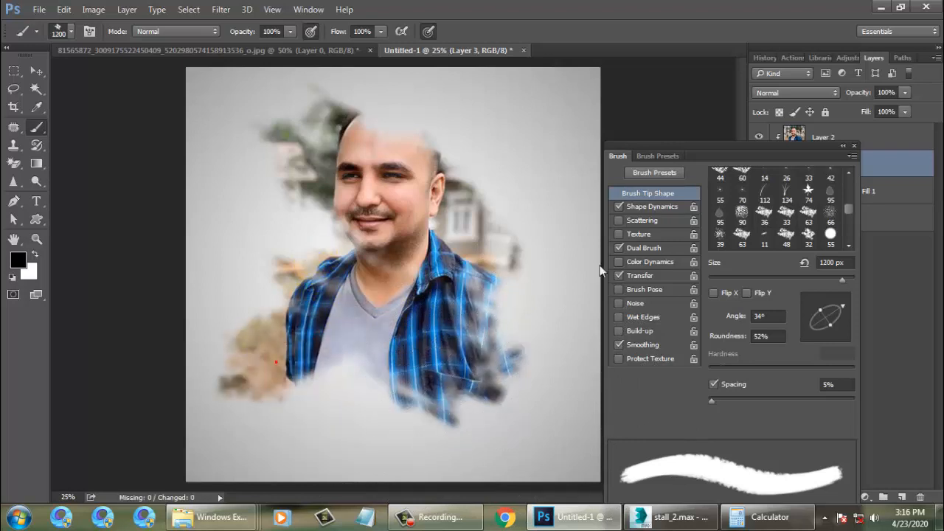
pyautogui.moveTo(475, 194)
pyautogui.mouseDown()
pyautogui.moveTo(513, 165)
pyautogui.moveTo(498, 165)
pyautogui.moveTo(510, 149)
pyautogui.moveTo(561, 384)
pyautogui.mouseUp()
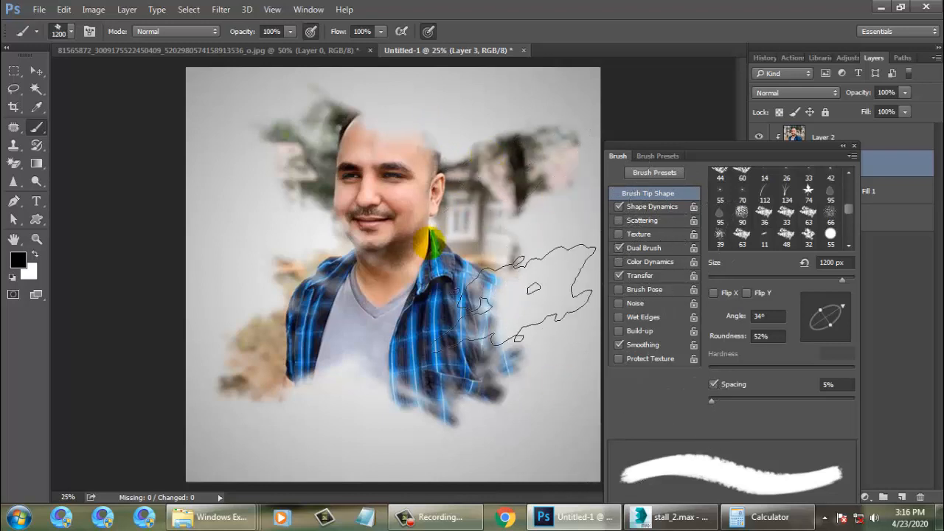
# Switch to the 48 px rough brush tip and enlarge it to 900 px.
pyautogui.click(59, 33)
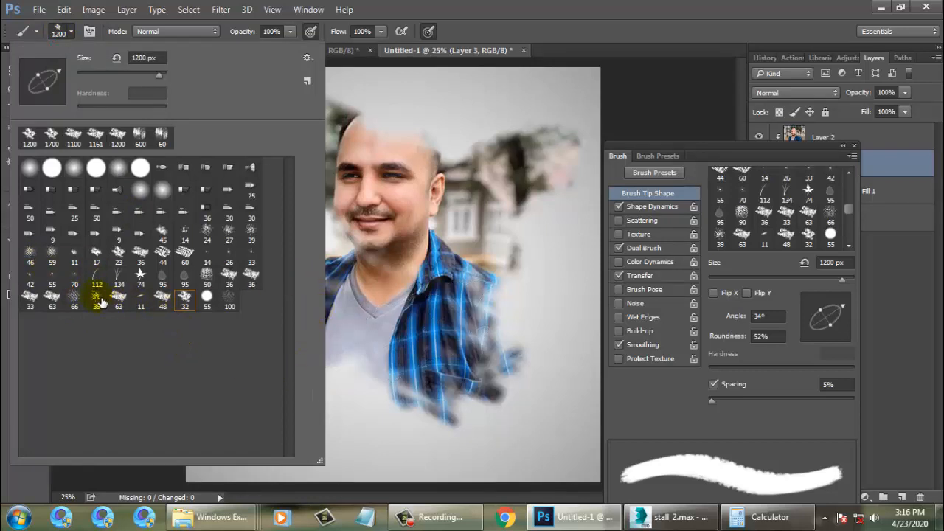
pyautogui.doubleClick(163, 300)
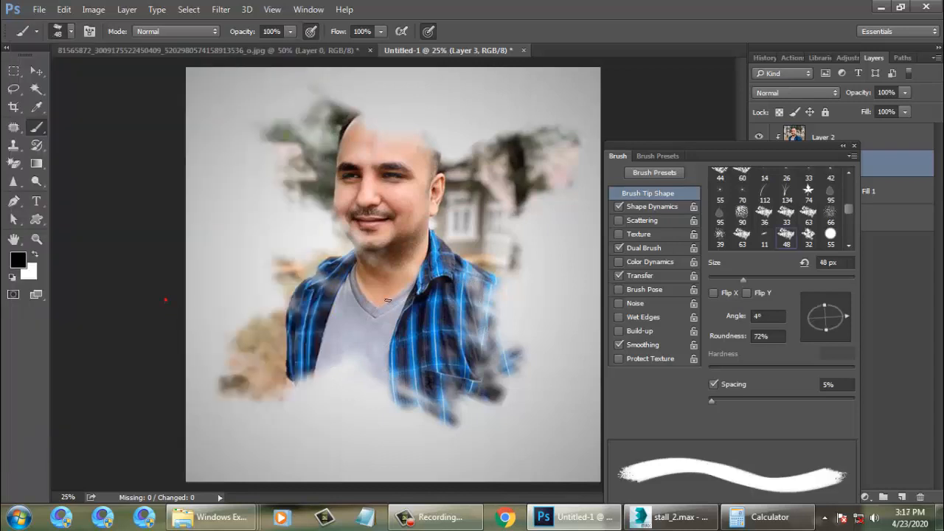
pyautogui.press(']')
pyautogui.press(']')
pyautogui.press(']')
pyautogui.press(']')
pyautogui.press(']')
pyautogui.press(']')
pyautogui.press(']')
pyautogui.press(']')
pyautogui.press(']')
pyautogui.press(']')
pyautogui.press(']')
pyautogui.press(']')
pyautogui.press(']')
pyautogui.press(']')
pyautogui.press(']')
pyautogui.press(']')
pyautogui.press(']')
pyautogui.press(']')
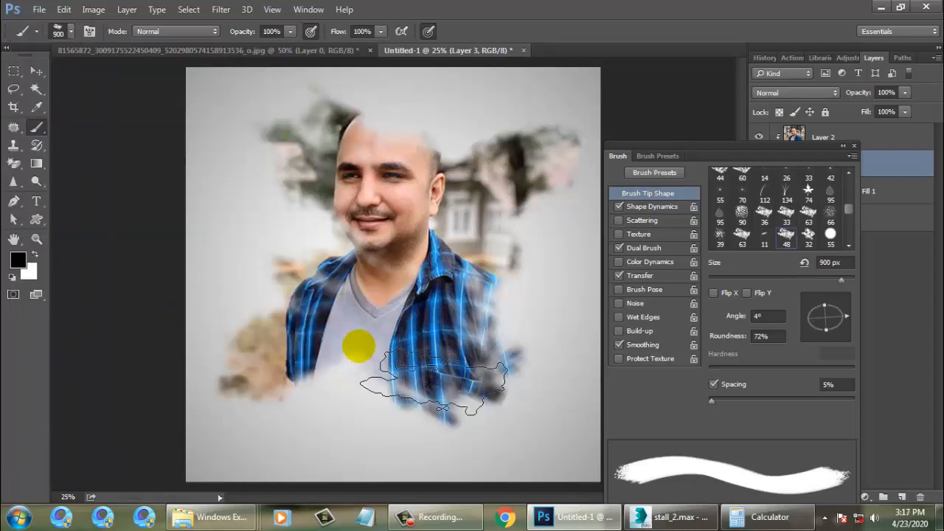
# Try revealing the shirt's lower-right edge with the brush at 1000 px, and undo the dabs.
pyautogui.click(499, 376)
pyautogui.click(496, 362)
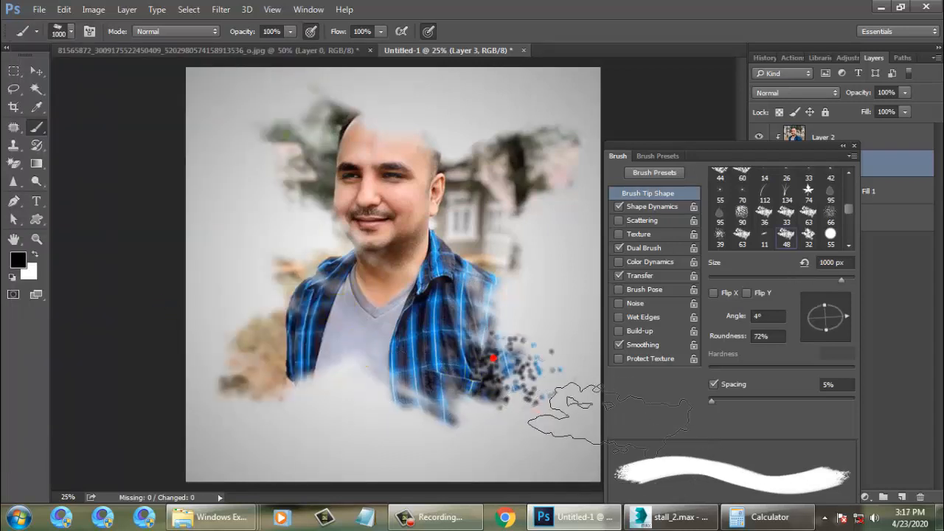
pyautogui.hotkey('ctrl', 'z')
pyautogui.hotkey('ctrl', 'z')
pyautogui.hotkey('ctrl', 'z')
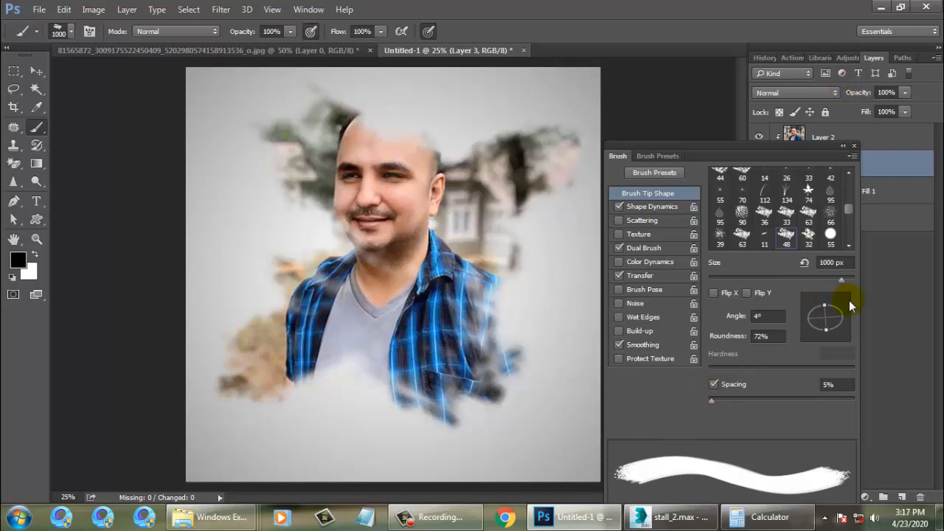
# Try painting over the trees right of the head with the tip angled at 45° and sized 948 px, and undo the strokes.
pyautogui.moveTo(842, 314); pyautogui.dragTo(841, 303)
pyautogui.click(480, 157)
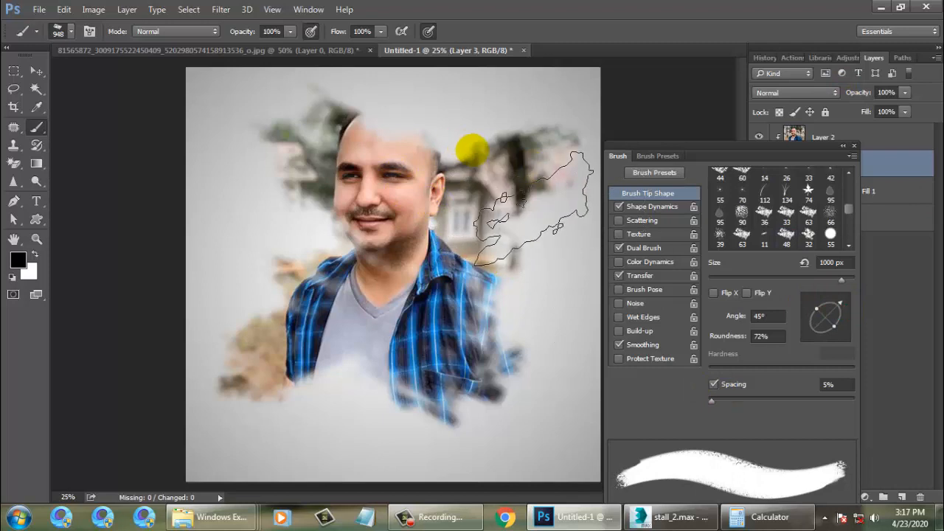
pyautogui.moveTo(498, 146); pyautogui.dragTo(510, 134)
pyautogui.moveTo(451, 147); pyautogui.dragTo(508, 125)
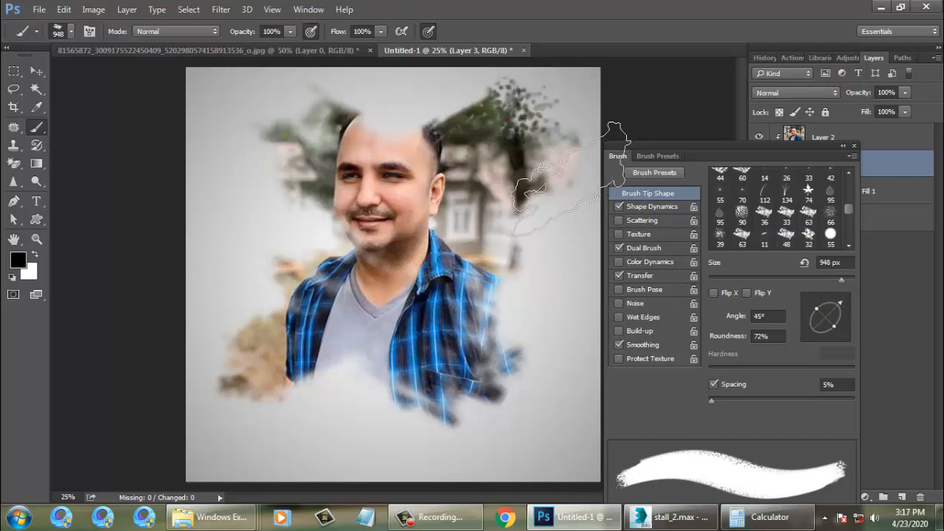
pyautogui.hotkey('ctrl', 'z')
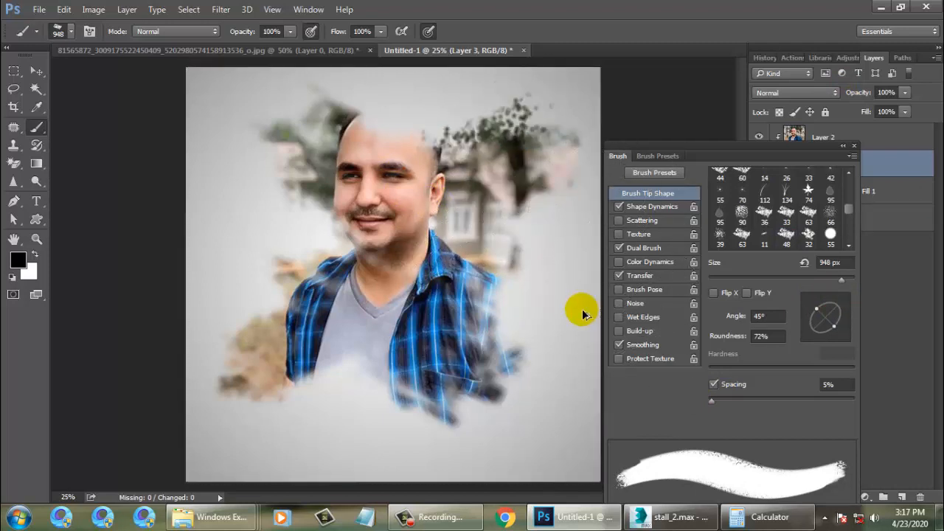
pyautogui.hotkey('ctrl', 'alt', 'z')
pyautogui.hotkey('ctrl', 'alt', 'z')
pyautogui.hotkey('ctrl', 'alt', 'z')
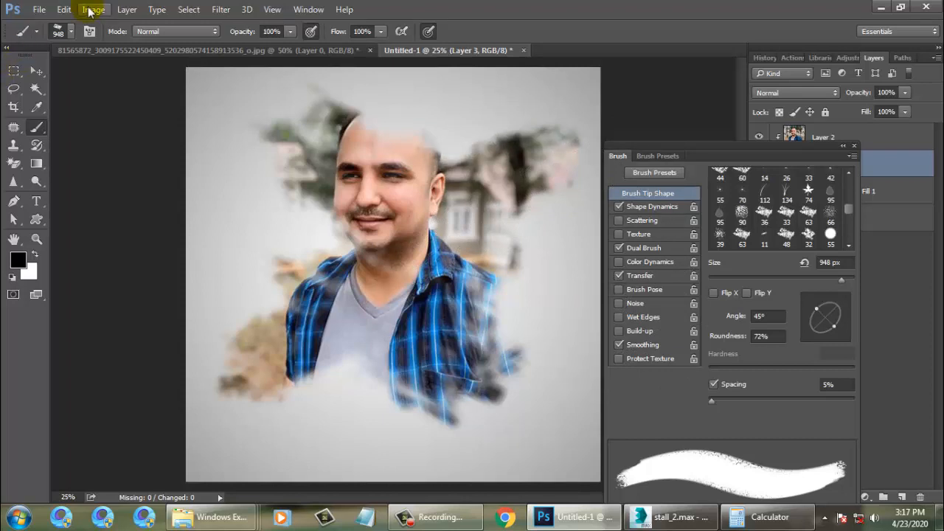
# Return to the 32 px rough brush tip and enlarge it to 1200 px.
pyautogui.click(51, 30)
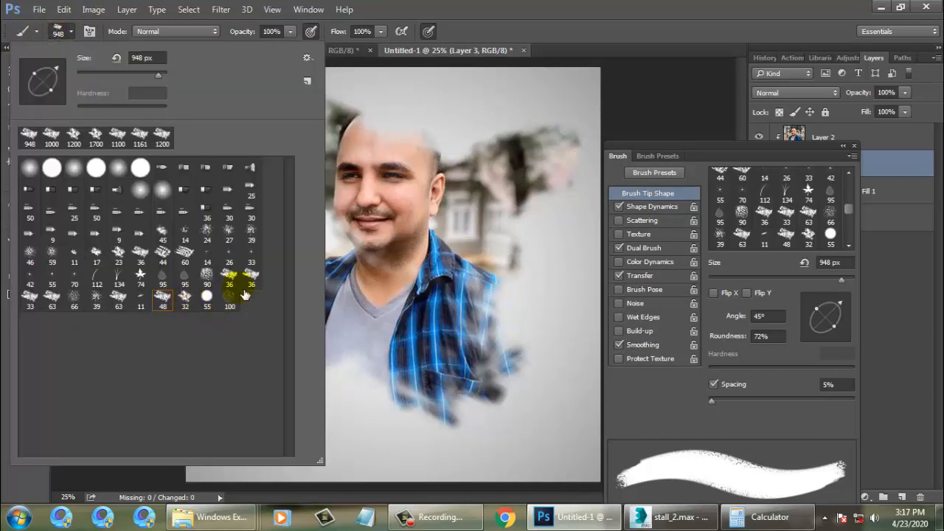
pyautogui.doubleClick(185, 297)
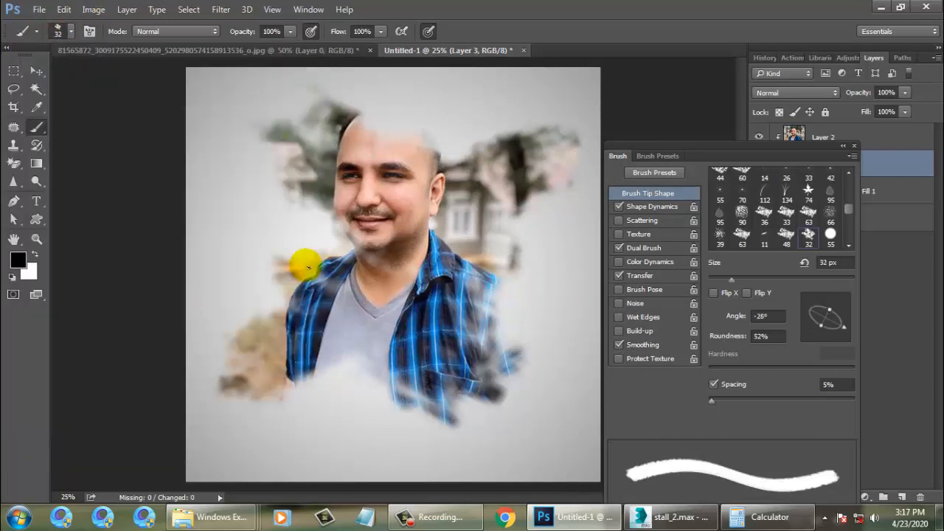
pyautogui.press(']')
pyautogui.press(']')
pyautogui.press(']')
pyautogui.press(']')
pyautogui.press(']')
pyautogui.press(']')
pyautogui.press(']')
pyautogui.press(']')
pyautogui.press(']')
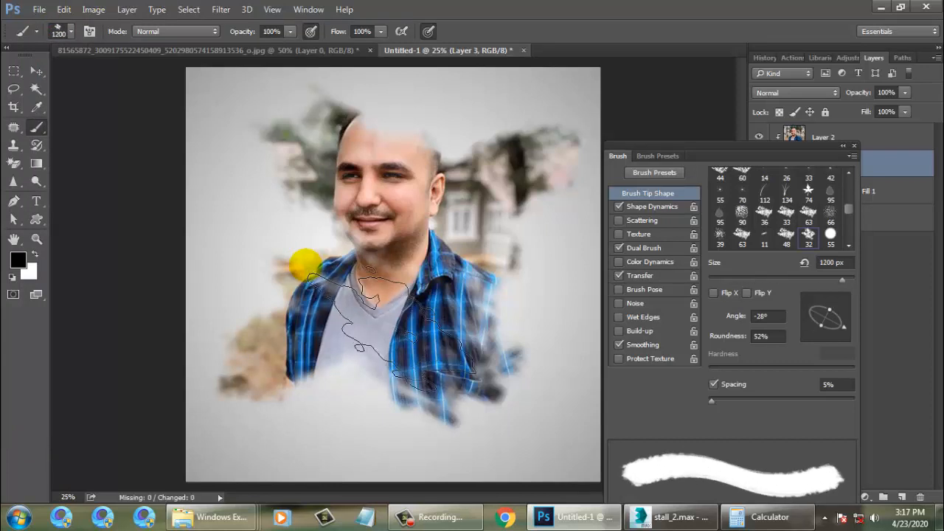
# Reveal the house beside the head and the arm at the photo's lower corner with rough brush strokes at up to 1300 px.
pyautogui.moveTo(324, 233)
pyautogui.mouseDown()
pyautogui.moveTo(336, 223)
pyautogui.moveTo(306, 193)
pyautogui.mouseUp()
pyautogui.moveTo(435, 327)
pyautogui.mouseDown()
pyautogui.moveTo(630, 472)
pyautogui.moveTo(619, 461)
pyautogui.moveTo(571, 461)
pyautogui.moveTo(593, 476)
pyautogui.mouseUp()
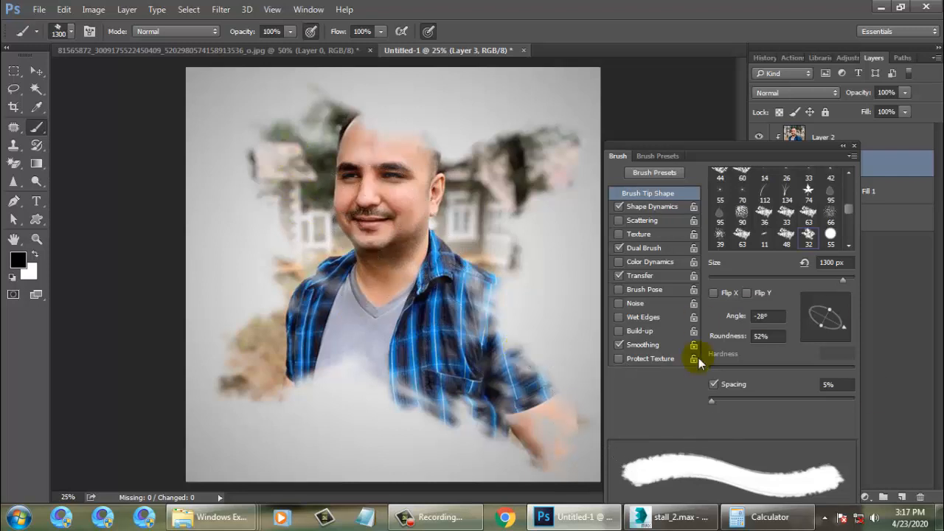
pyautogui.click(854, 146)
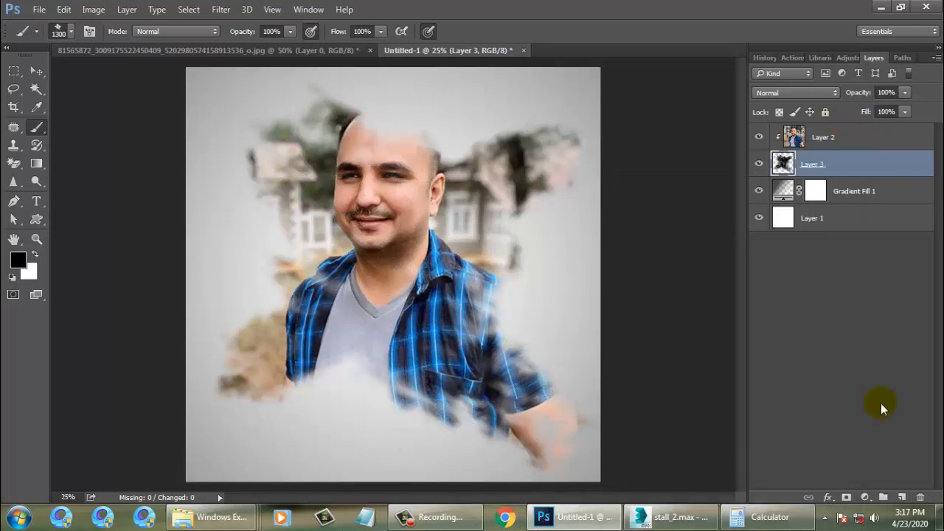
# Toggle the visibility of Layer 2 and Layer 3 to compare the photo with its brush mask, and keep Layer 3 active.
pyautogui.click(759, 137)
pyautogui.click(759, 138)
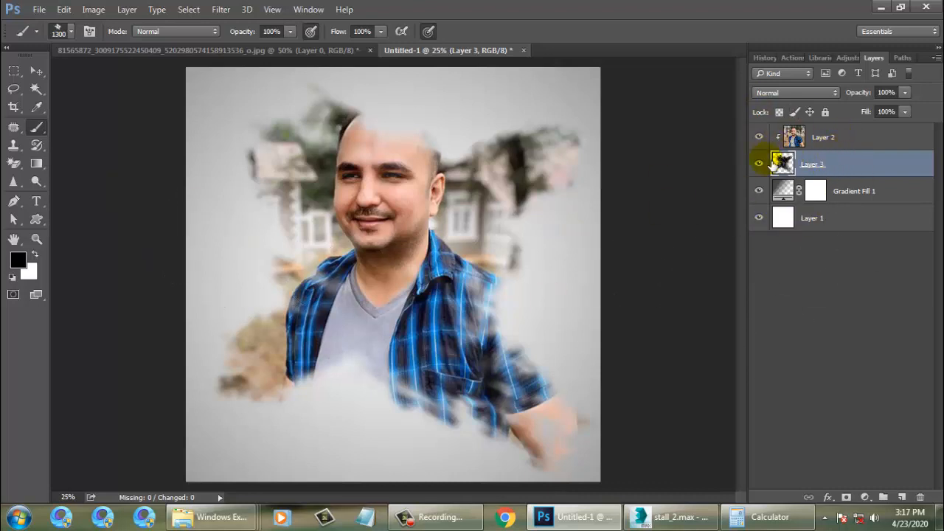
pyautogui.click(760, 164)
pyautogui.click(759, 164)
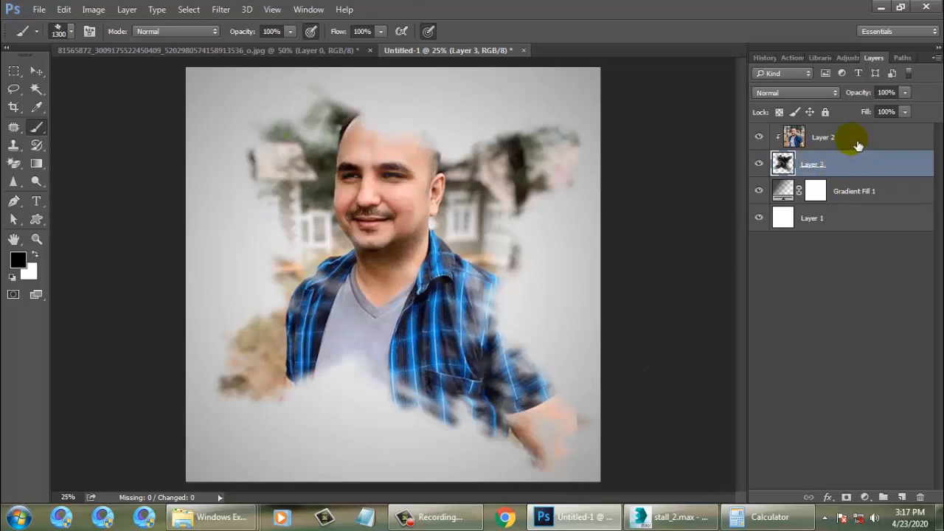
pyautogui.click(855, 139)
pyautogui.click(849, 169)
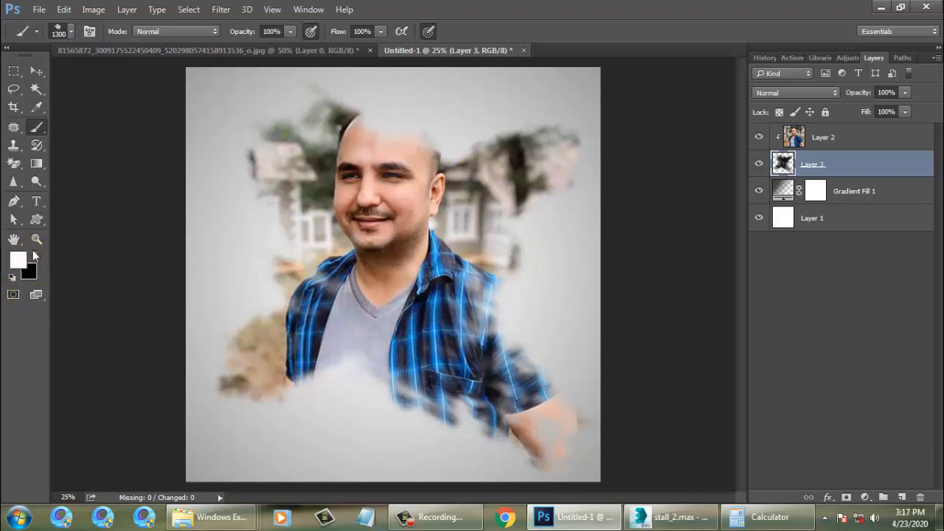
# Try single dabs over the top of the head with the white and black foreground colours.
pyautogui.click(400, 121)
pyautogui.hotkey('ctrl', 'z')
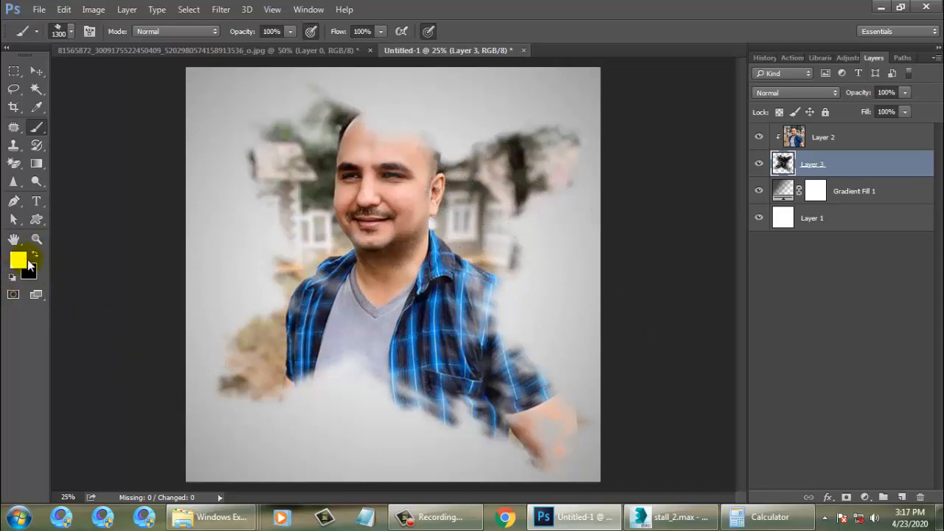
pyautogui.click(390, 138)
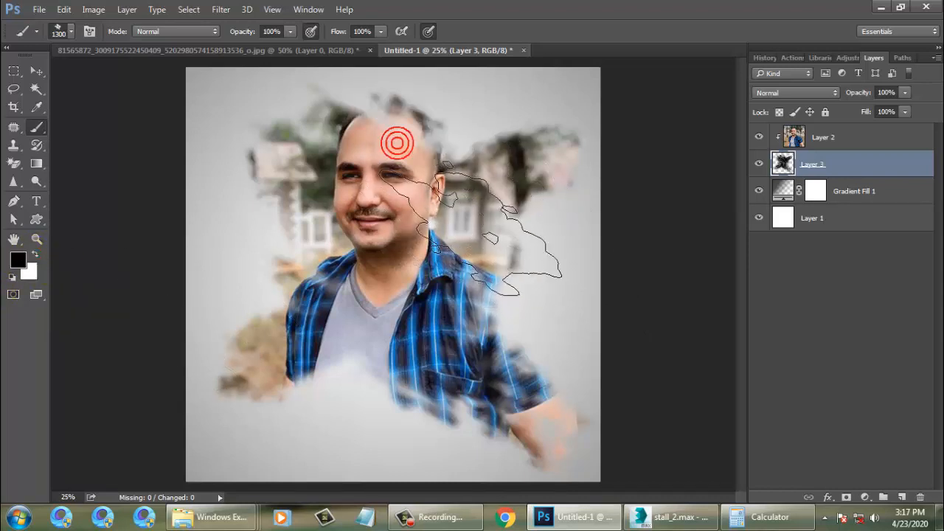
pyautogui.hotkey('ctrl', 'z')
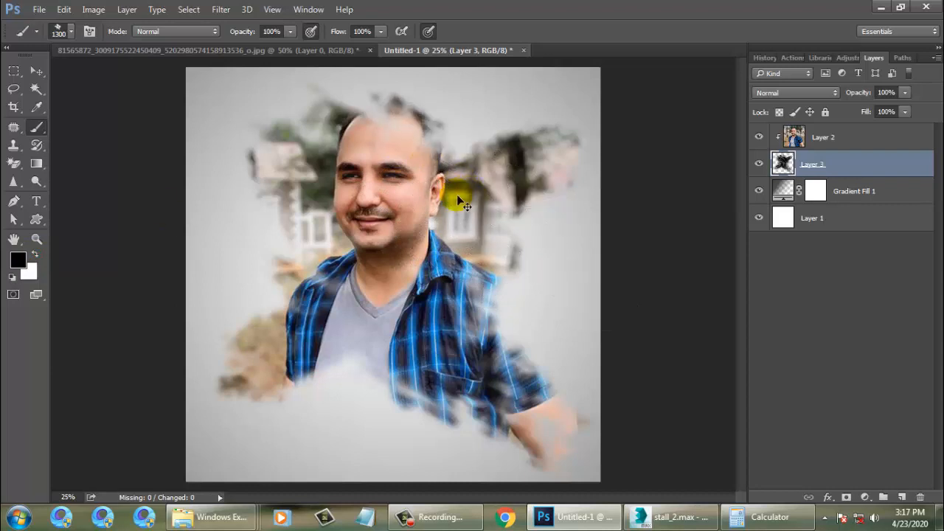
# Try revealing the bottom of the shirt and the hair with white dabs at 1300 px.
pyautogui.click(34, 254)
pyautogui.click(390, 361)
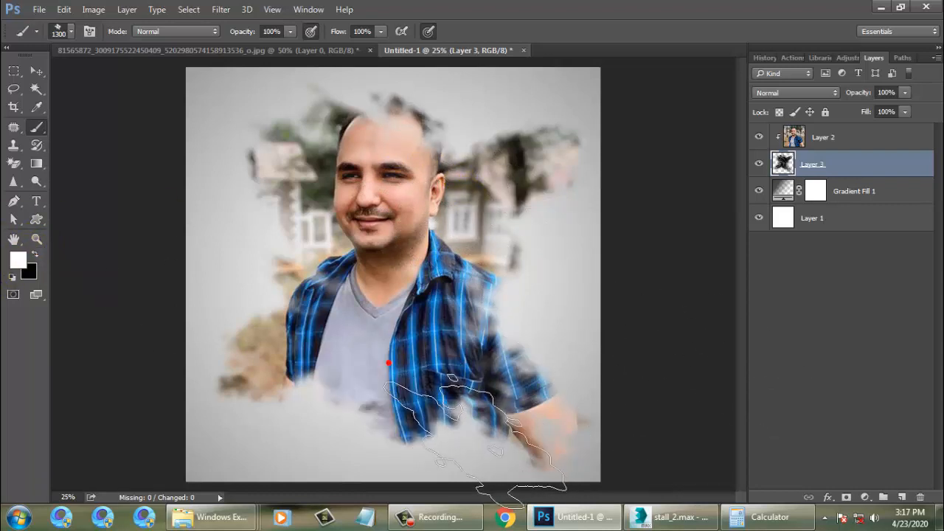
pyautogui.click(352, 379)
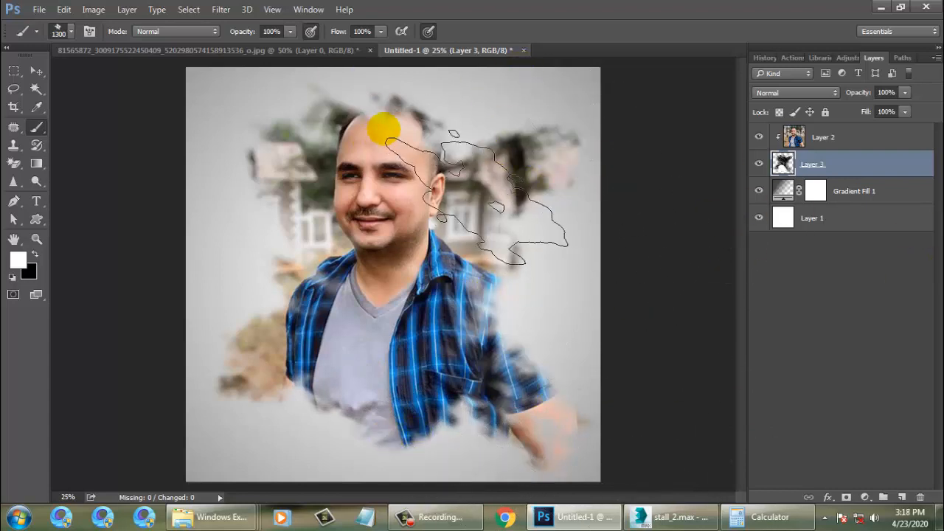
pyautogui.click(379, 131)
pyautogui.click(438, 291)
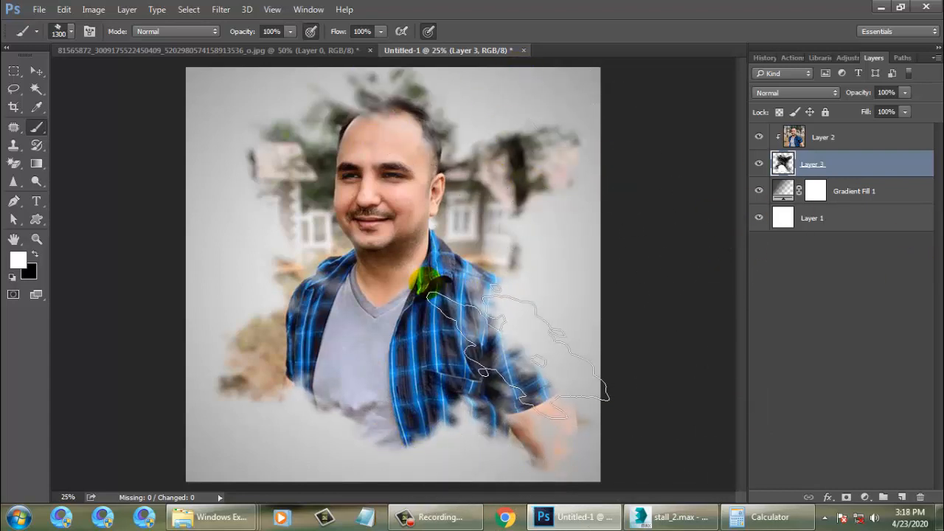
# Reduce the rough brush to 735 px and rotate its tip to an angle of -90°.
pyautogui.press('[')
pyautogui.press('[')
pyautogui.press('[')
pyautogui.press('[')
pyautogui.press('[')
pyautogui.press('[')
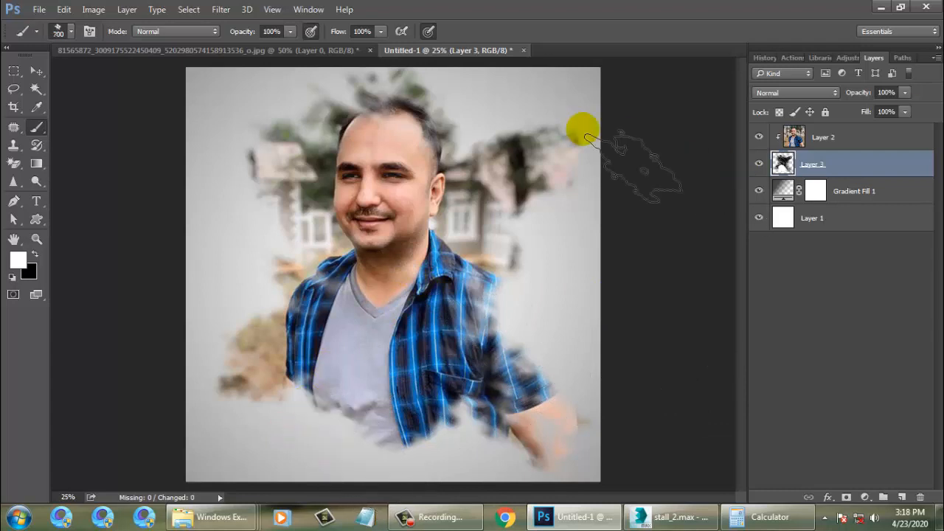
pyautogui.press('F5')
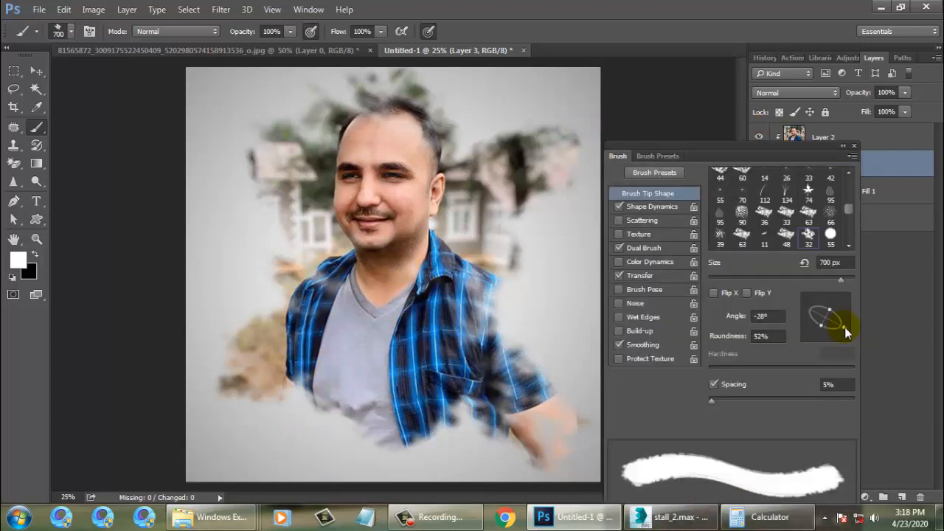
pyautogui.moveTo(844, 330); pyautogui.dragTo(825, 339)
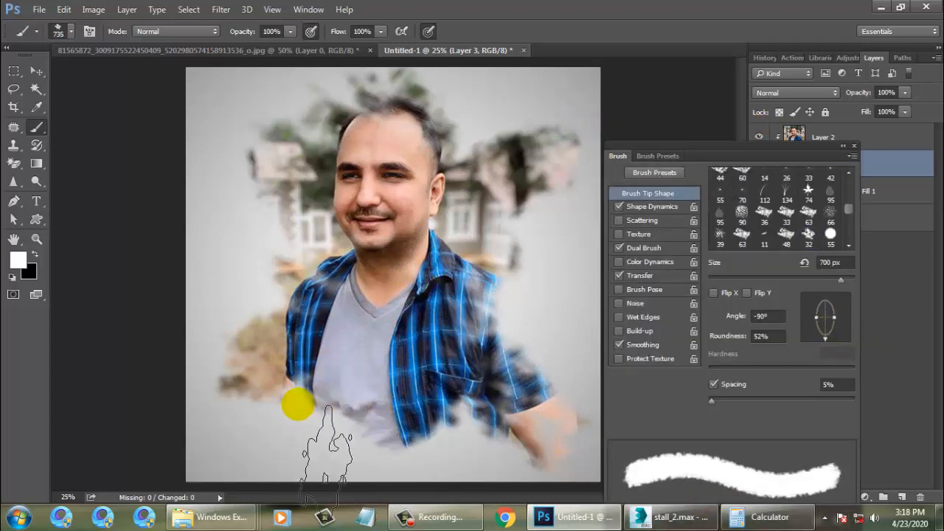
# Try revealing both forearms, the shirt's lower edge and the sleeve with the rotated tip, and undo the stroke over the house.
pyautogui.click(296, 407)
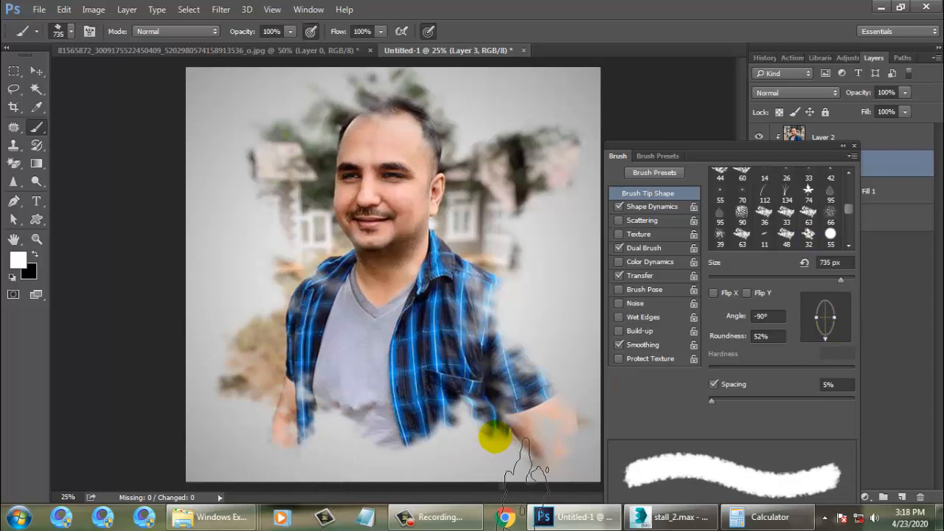
pyautogui.click(479, 442)
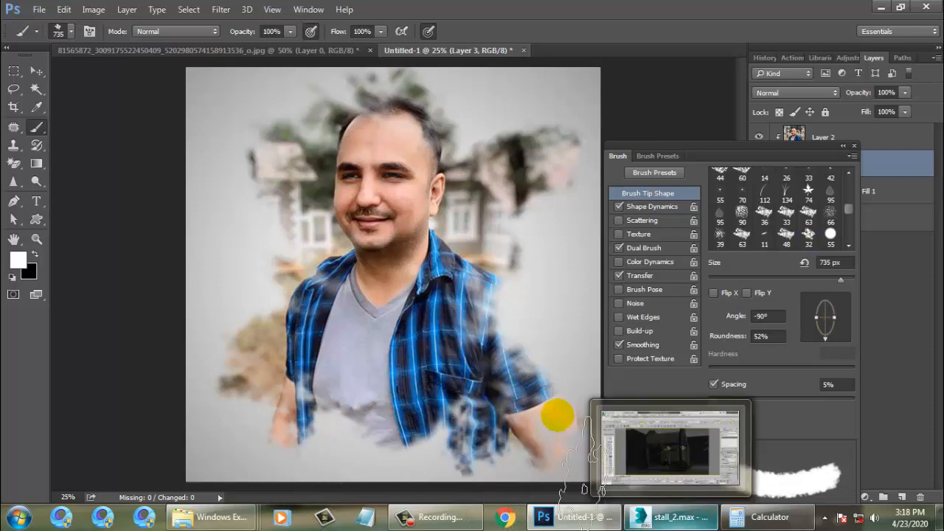
pyautogui.moveTo(534, 309)
pyautogui.mouseDown()
pyautogui.moveTo(539, 321)
pyautogui.moveTo(506, 321)
pyautogui.mouseUp()
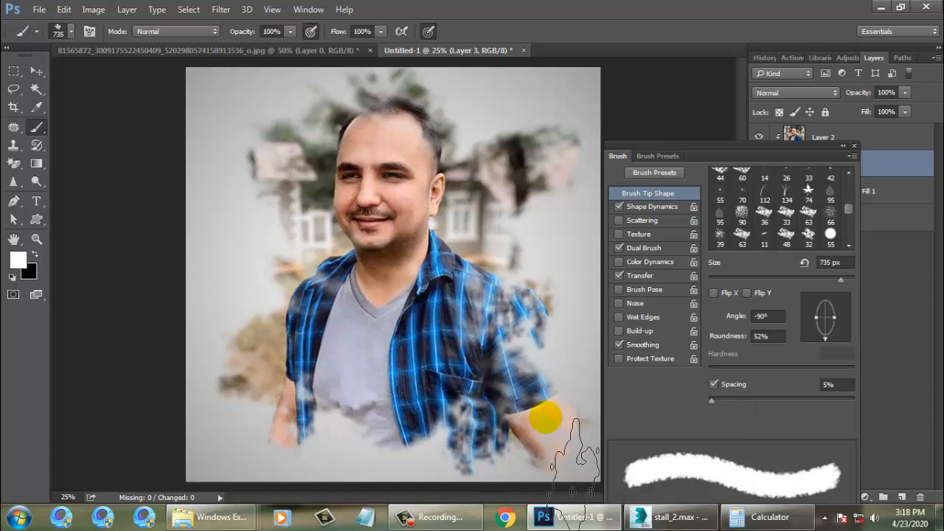
pyautogui.moveTo(546, 418)
pyautogui.mouseDown()
pyautogui.moveTo(257, 169)
pyautogui.moveTo(337, 205)
pyautogui.moveTo(317, 222)
pyautogui.moveTo(297, 204)
pyautogui.moveTo(309, 221)
pyautogui.moveTo(295, 195)
pyautogui.mouseUp()
pyautogui.press('x')
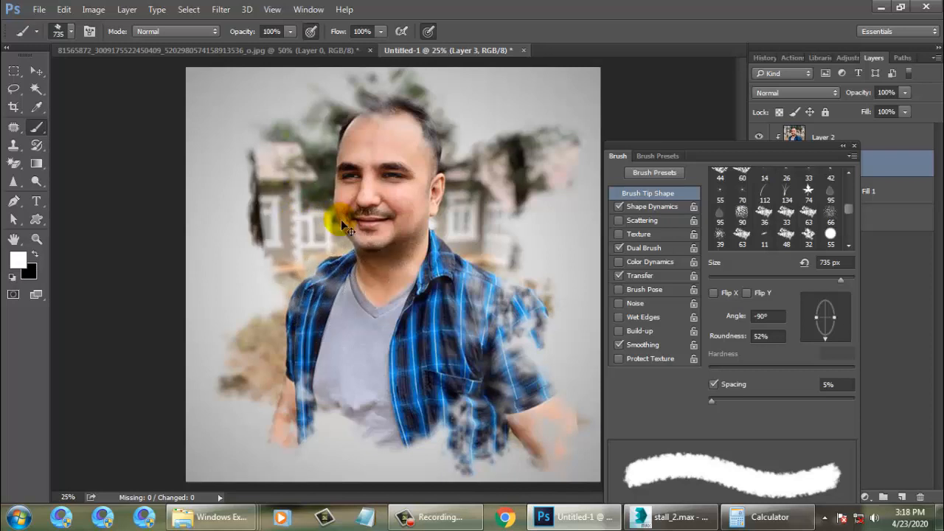
pyautogui.hotkey('ctrl', 'z')
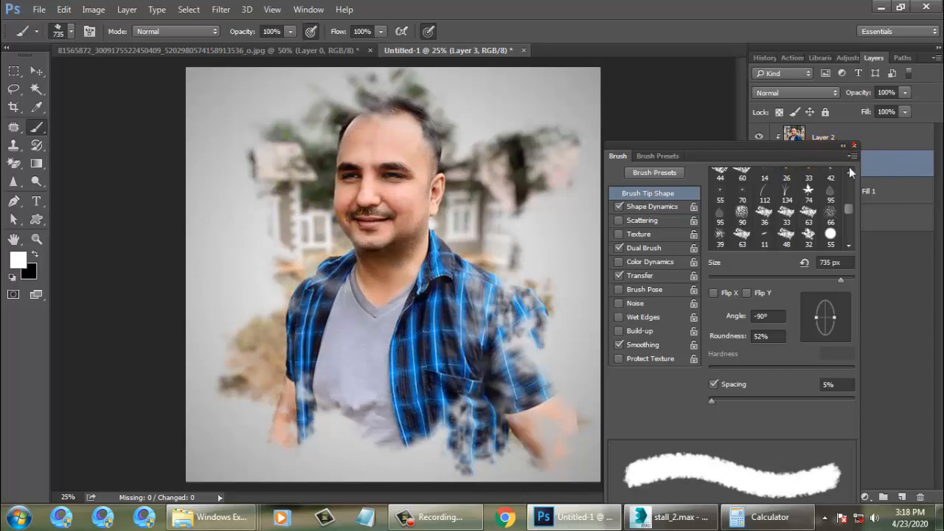
pyautogui.click(814, 165)
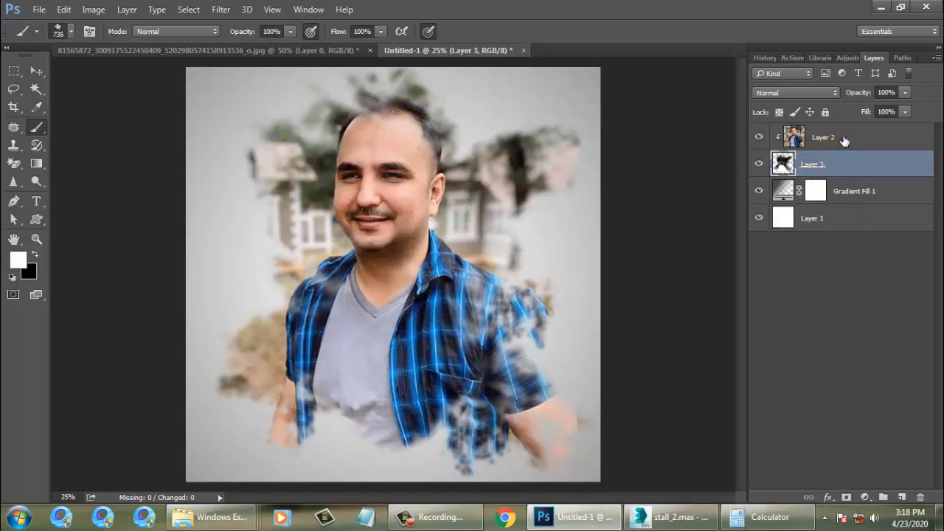
# Select the Gradient Fill 1 layer and toggle its visibility to compare the background with and without it.
pyautogui.click(814, 192)
pyautogui.press('x')
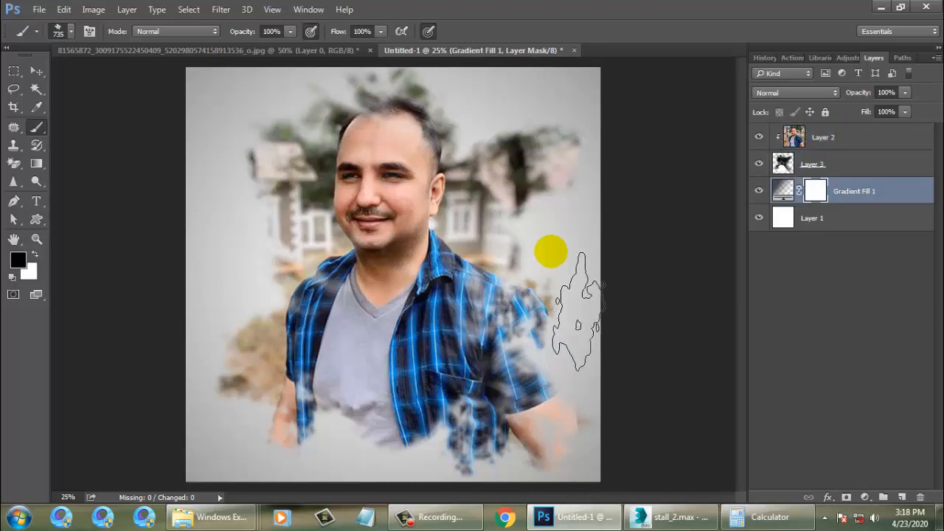
pyautogui.click(759, 191)
pyautogui.click(758, 191)
pyautogui.click(759, 191)
pyautogui.click(759, 191)
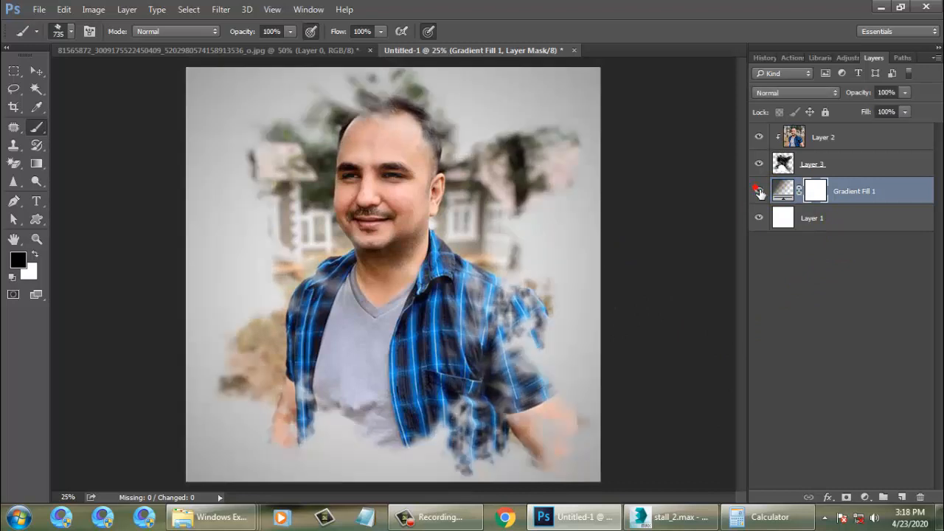
# Step back through the history to undo the recent dabs on the sleeve, forearm, shirt bottom and top of the head.
pyautogui.hotkey('ctrl', 'alt', 'z')
pyautogui.hotkey('ctrl', 'alt', 'z')
pyautogui.hotkey('ctrl', 'alt', 'z')
pyautogui.hotkey('ctrl', 'alt', 'z')
pyautogui.hotkey('ctrl', 'alt', 'z')
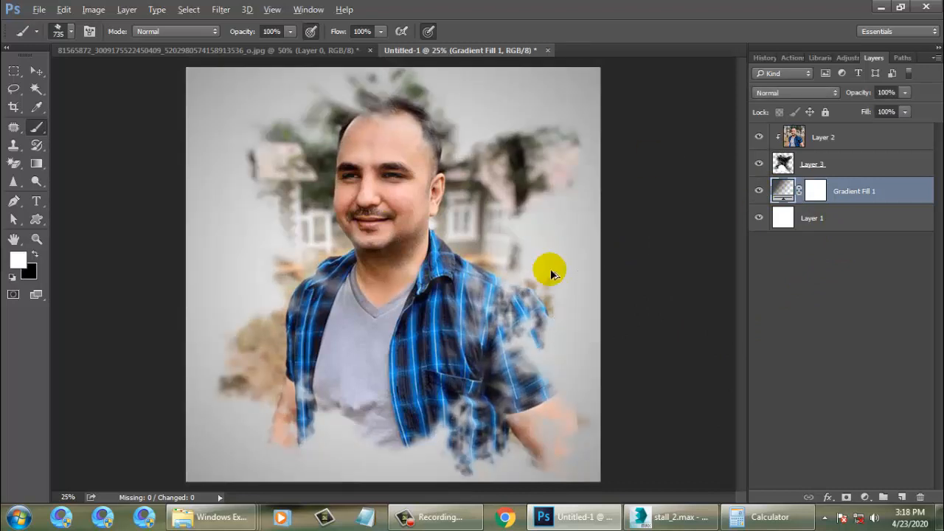
pyautogui.hotkey('ctrl', 'alt', 'z')
pyautogui.hotkey('ctrl', 'alt', 'z')
pyautogui.hotkey('ctrl', 'alt', 'z')
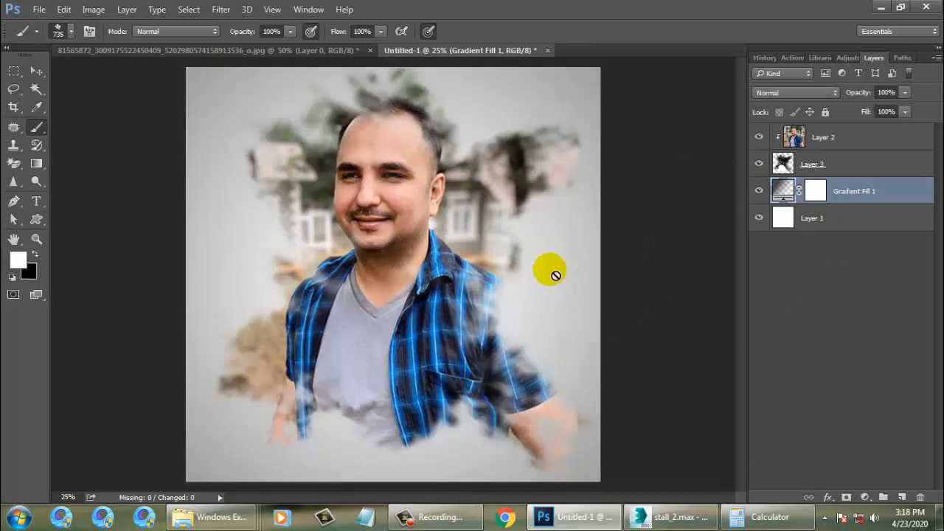
pyautogui.hotkey('ctrl', 'alt', 'z')
pyautogui.hotkey('ctrl', 'alt', 'z')
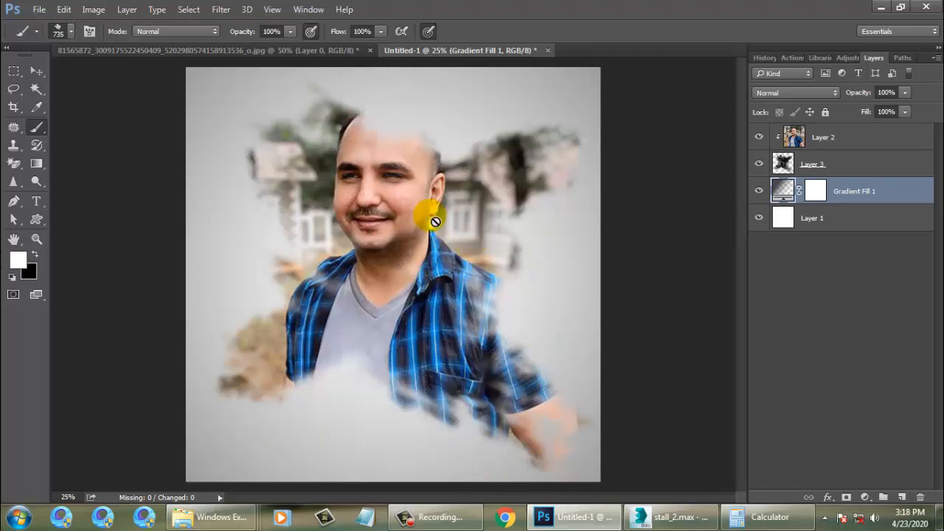
# Add a Color Balance adjustment clipped above Layer 2, with midtones Cyan–Red at +16 and Yellow–Blue at +15.
pyautogui.click(804, 169)
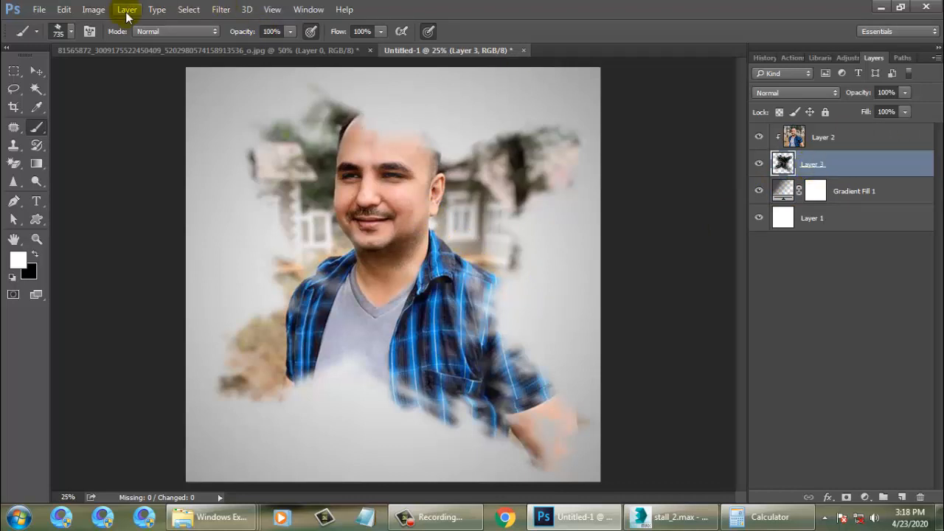
pyautogui.click(865, 496)
pyautogui.click(862, 343)
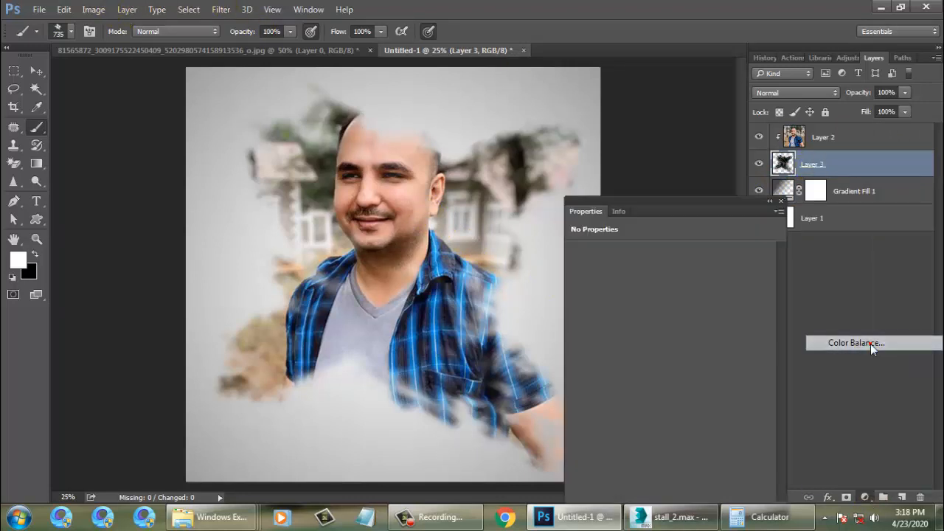
pyautogui.moveTo(652, 284); pyautogui.dragTo(692, 284)
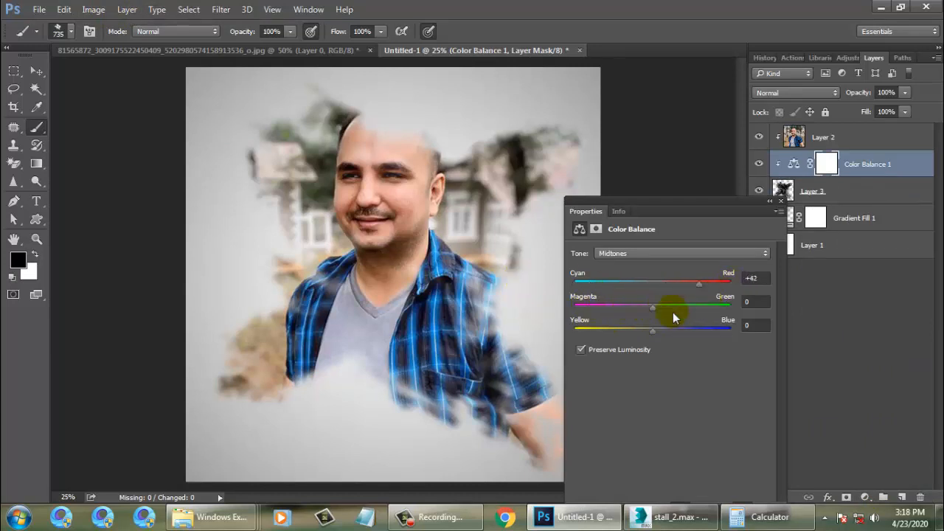
pyautogui.moveTo(866, 162); pyautogui.dragTo(848, 131)
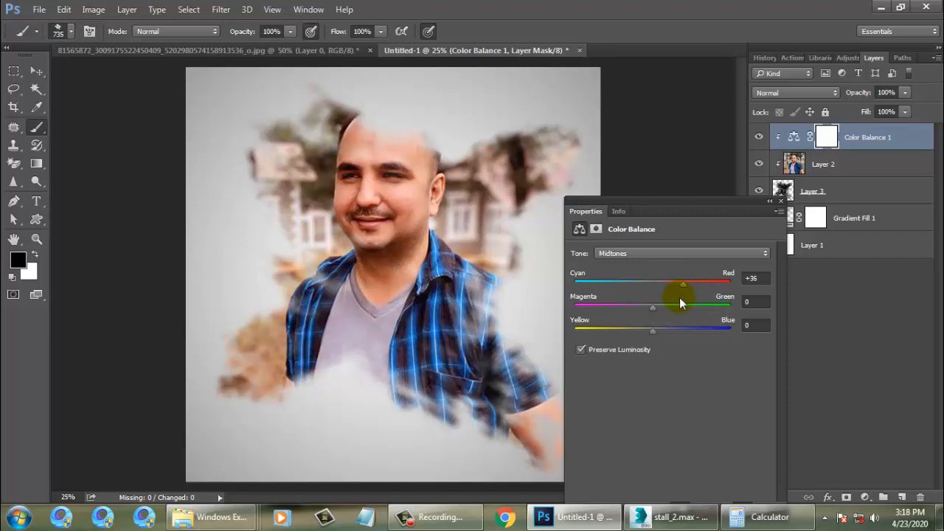
pyautogui.moveTo(651, 328)
pyautogui.mouseDown()
pyautogui.moveTo(625, 337)
pyautogui.moveTo(654, 333)
pyautogui.mouseUp()
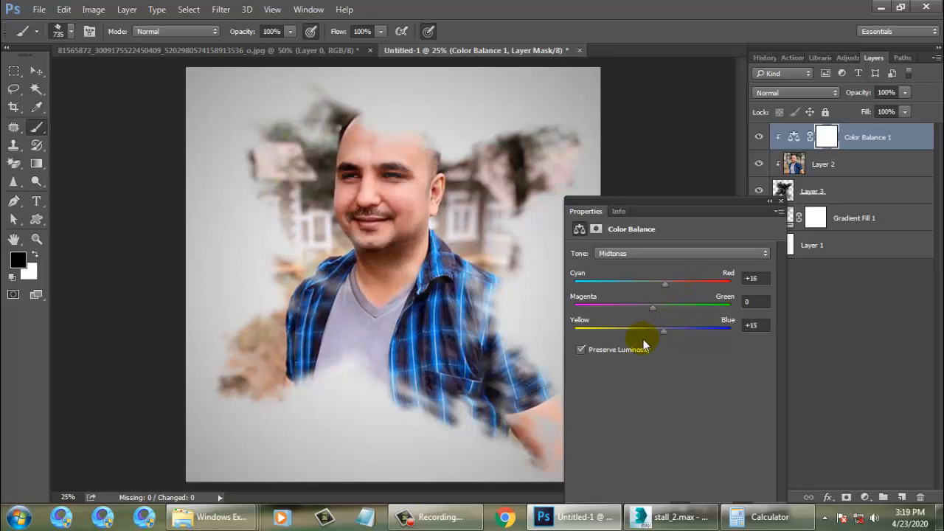
# Try revealing the top of the head on Layer 3 with white dabs at 735 px, and undo them.
pyautogui.click(838, 171)
pyautogui.click(815, 193)
pyautogui.press('x')
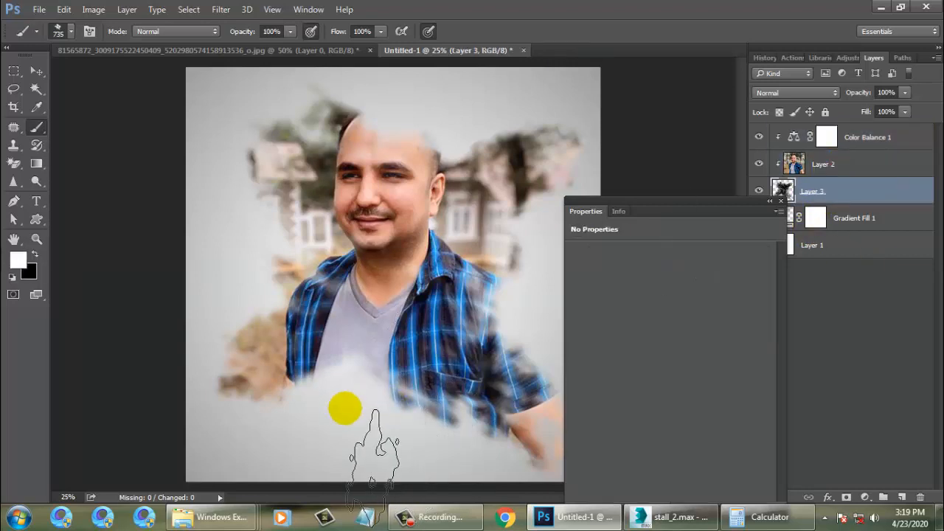
pyautogui.click(375, 154)
pyautogui.click(449, 127)
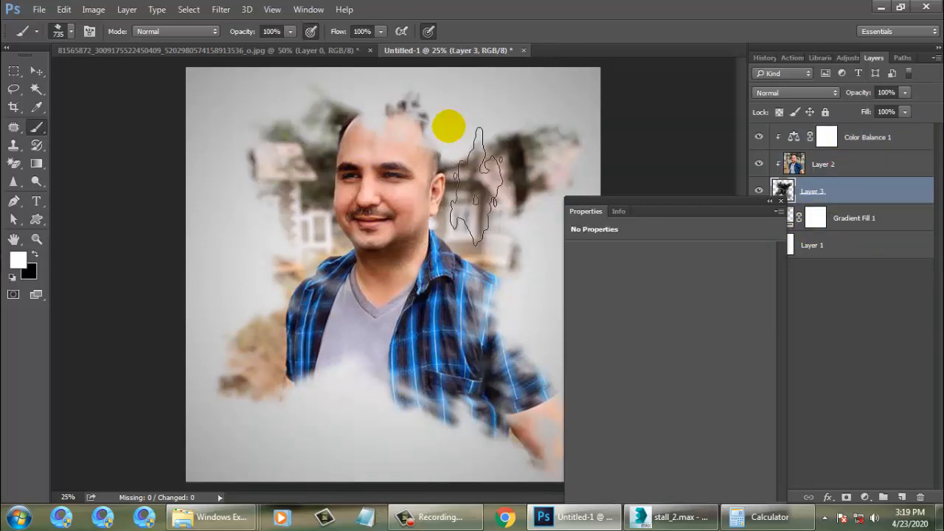
pyautogui.click(527, 172)
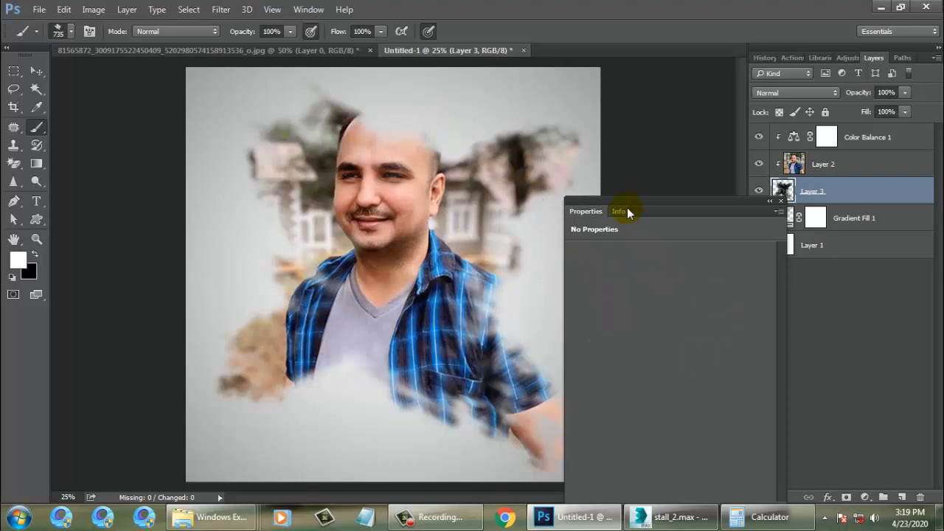
# Set the brush tip to a 41° angle and 1300 px, and reveal the trees beside the head with white dabs on Layer 3.
pyautogui.moveTo(626, 211); pyautogui.dragTo(767, 352)
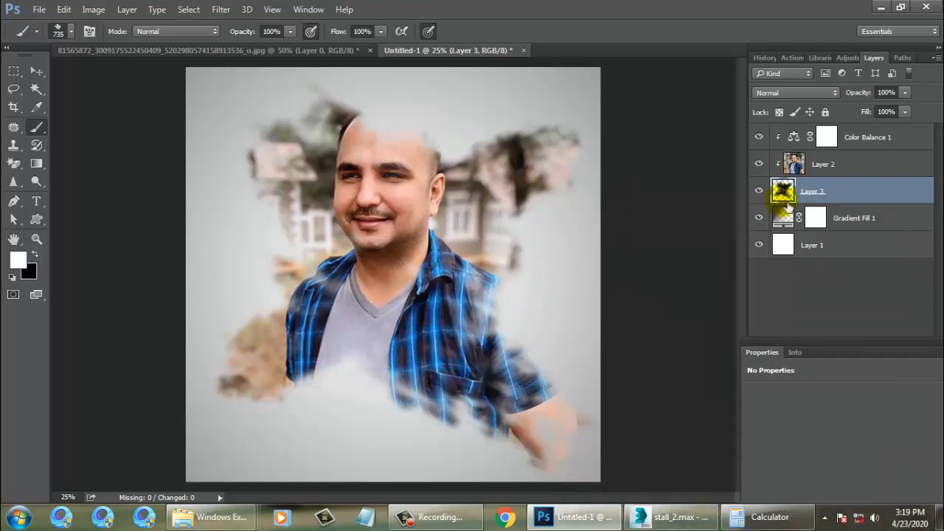
pyautogui.press('F5')
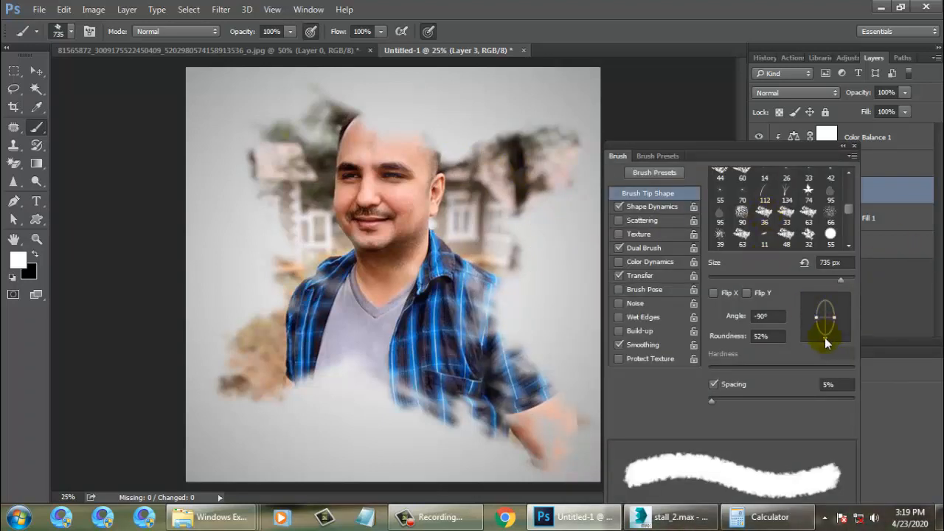
pyautogui.moveTo(825, 341); pyautogui.dragTo(840, 301)
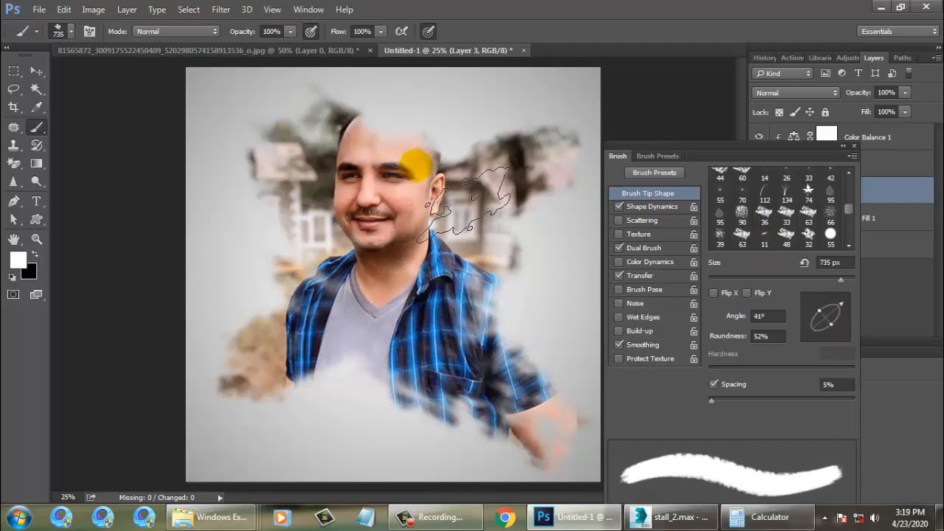
pyautogui.press(']')
pyautogui.press(']')
pyautogui.press(']')
pyautogui.press(']')
pyautogui.press(']')
pyautogui.press(']')
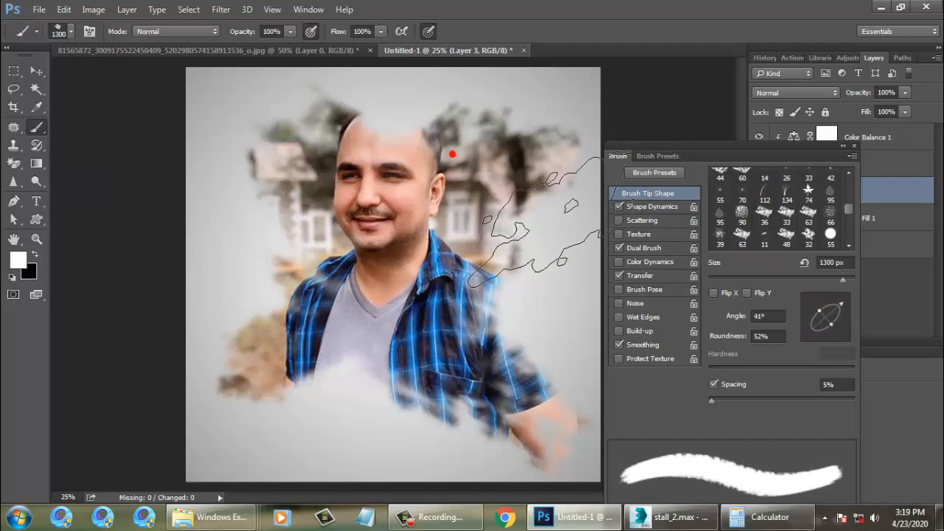
pyautogui.click(495, 135)
pyautogui.click(506, 128)
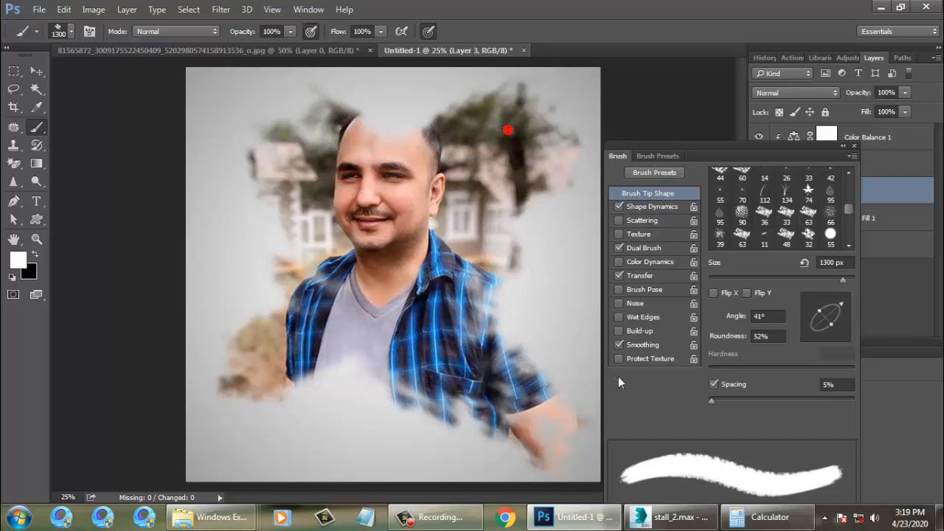
# Paint white on Layer 3 over the lower-left ground and, with the tip at -45° and 1374 px, over the upper-left trees.
pyautogui.moveTo(306, 424)
pyautogui.mouseDown()
pyautogui.moveTo(249, 419)
pyautogui.moveTo(238, 387)
pyautogui.moveTo(211, 436)
pyautogui.moveTo(225, 445)
pyautogui.mouseUp()
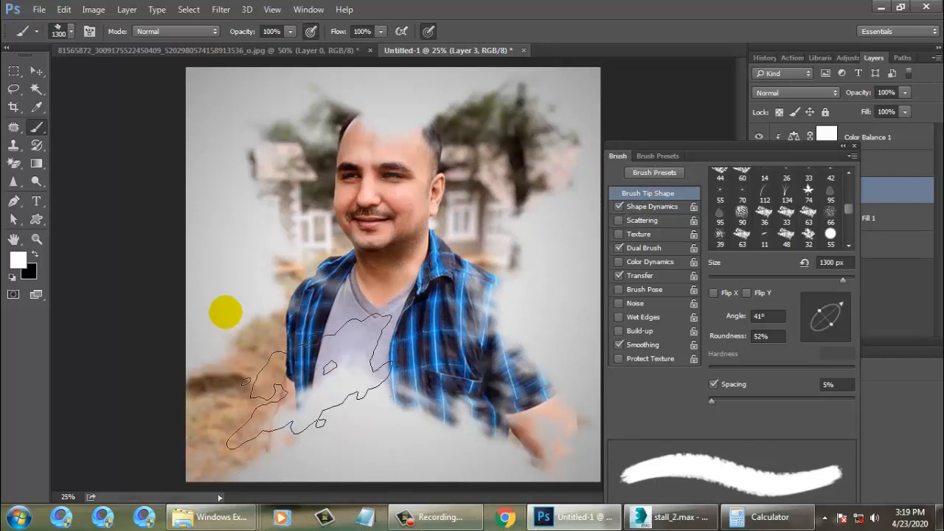
pyautogui.moveTo(835, 313)
pyautogui.mouseDown()
pyautogui.moveTo(843, 310)
pyautogui.moveTo(836, 335)
pyautogui.mouseUp()
pyautogui.keyDown('alt'); pyautogui.rightClick(287, 131); pyautogui.keyUp('alt')
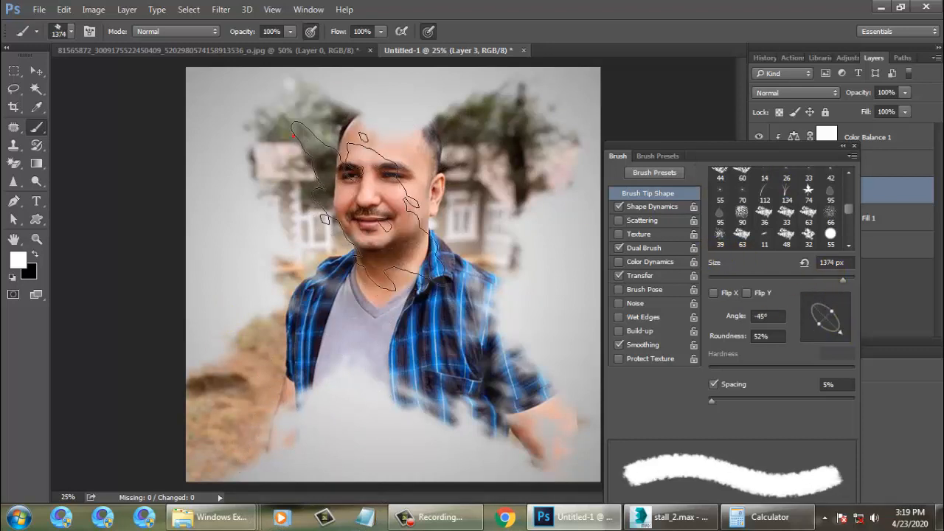
pyautogui.moveTo(287, 130); pyautogui.dragTo(272, 120)
pyautogui.click(245, 111)
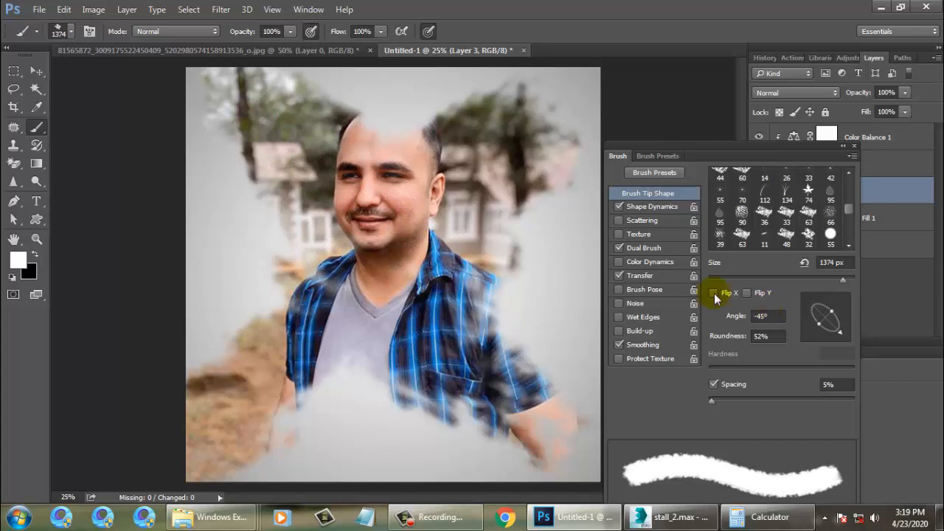
pyautogui.click(854, 147)
# Toggle the visibility of Layer 1 and Gradient Fill 1 to examine what each contributes to the background.
pyautogui.click(807, 249)
pyautogui.click(759, 245)
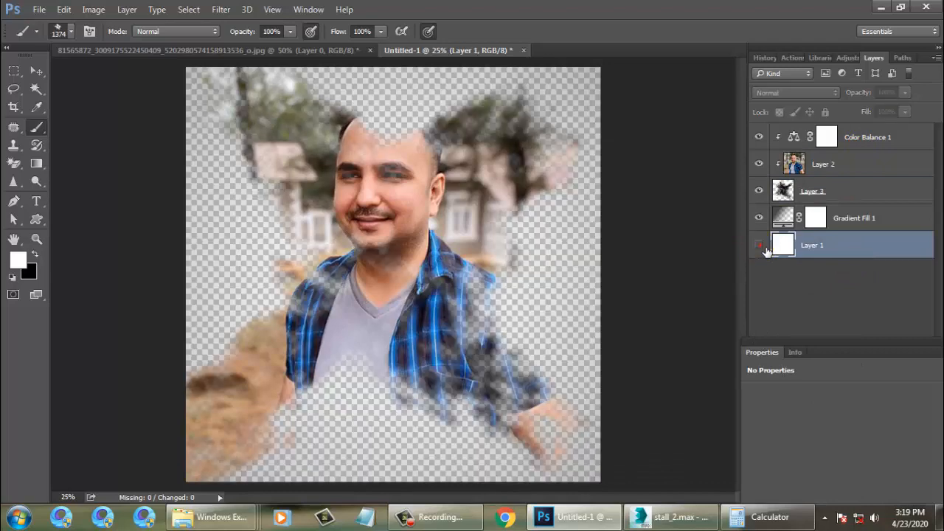
pyautogui.click(764, 249)
pyautogui.click(764, 249)
pyautogui.click(763, 249)
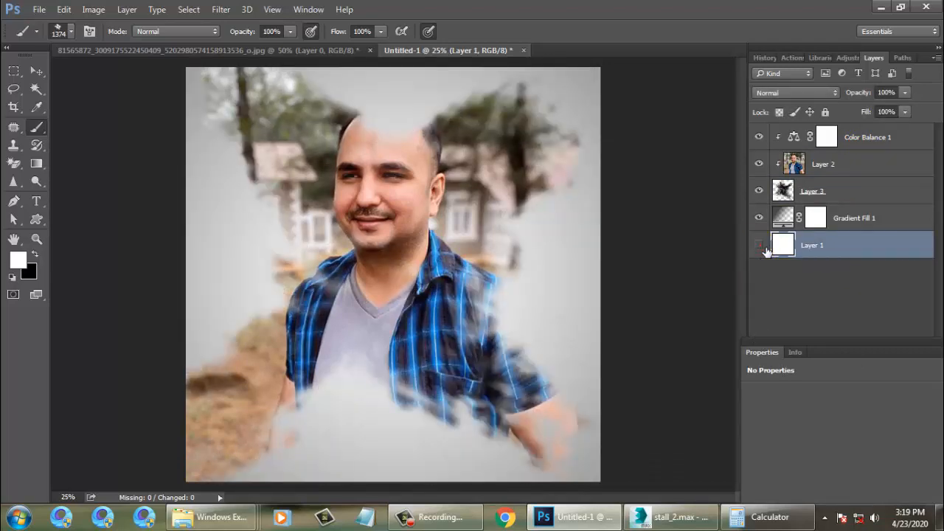
pyautogui.click(763, 249)
pyautogui.click(759, 217)
pyautogui.click(763, 217)
pyautogui.click(764, 218)
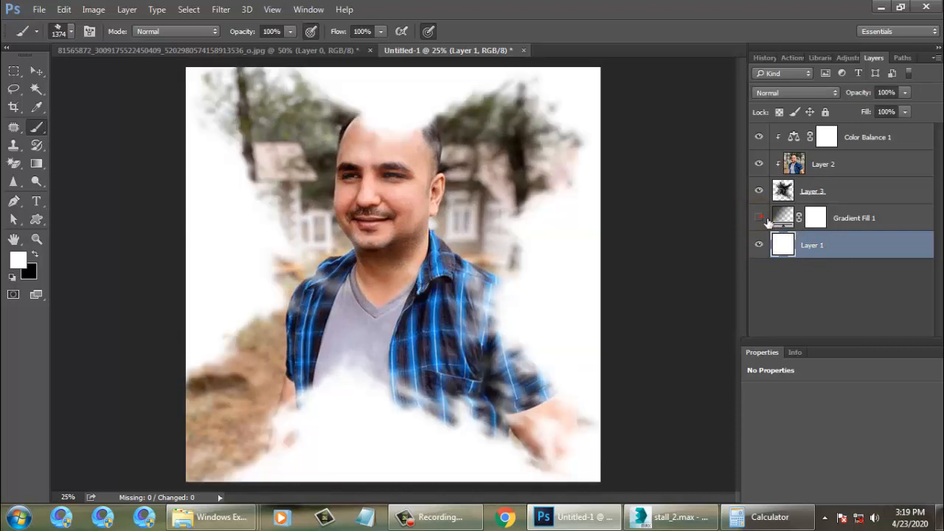
pyautogui.click(764, 218)
# Toggle the visibility of Layer 2 and Layer 3 to examine the brush shape beneath the clipped photo.
pyautogui.click(849, 174)
pyautogui.click(759, 164)
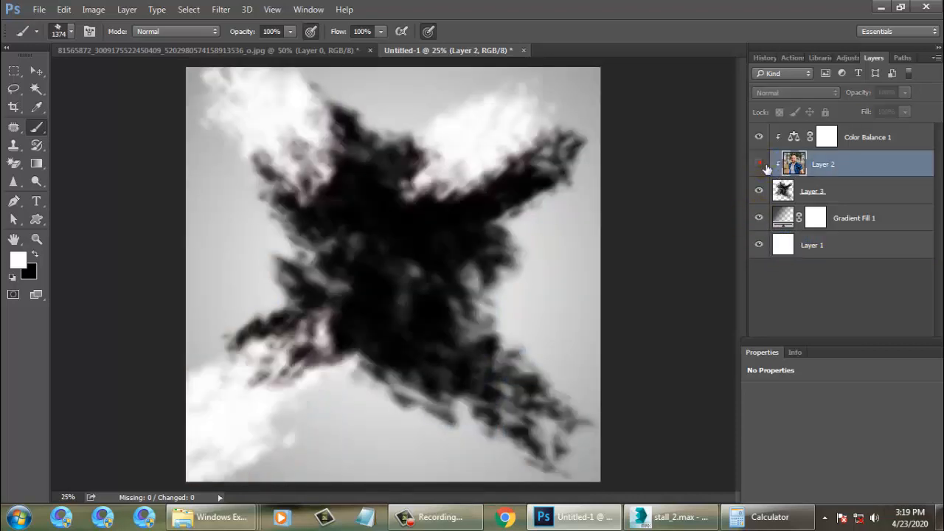
pyautogui.click(759, 164)
pyautogui.click(758, 191)
pyautogui.click(758, 191)
pyautogui.click(807, 191)
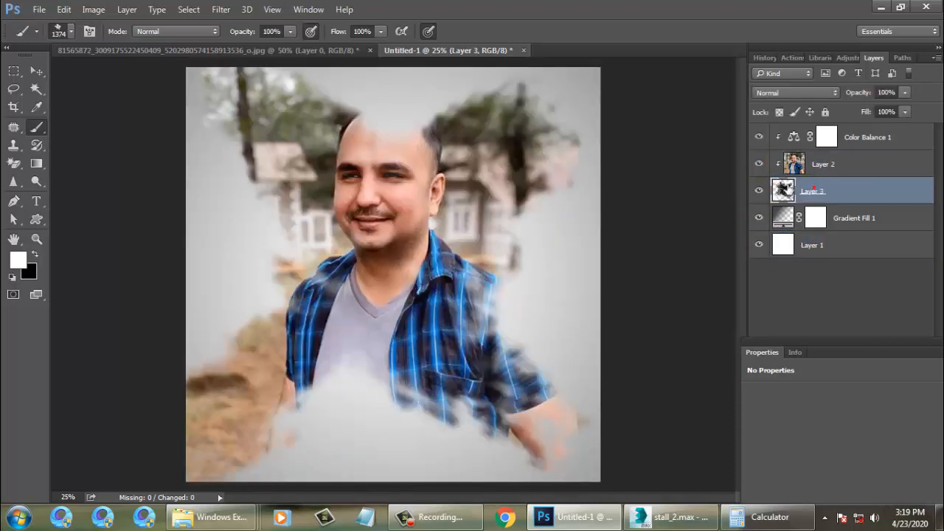
pyautogui.click(759, 164)
pyautogui.click(758, 164)
pyautogui.click(759, 163)
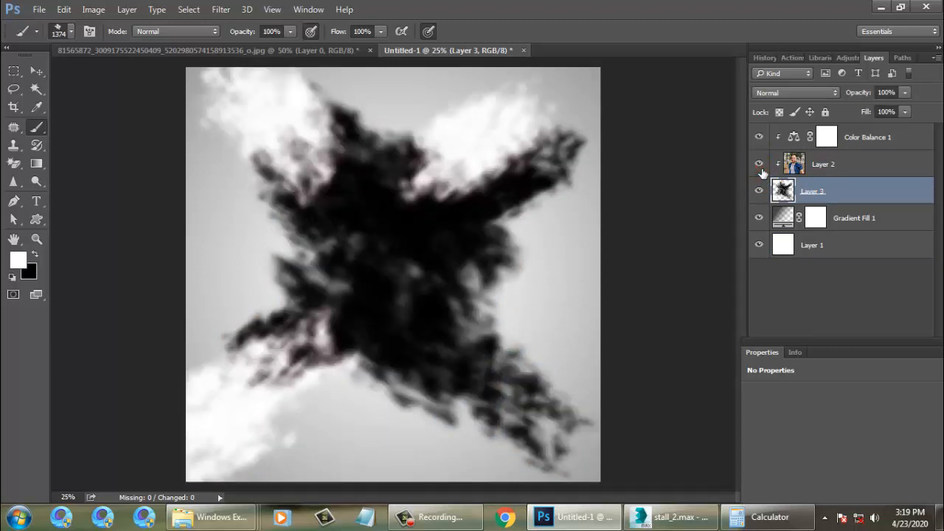
pyautogui.click(759, 164)
pyautogui.click(819, 193)
# Step back through the history to undo the recent brush strokes over the upper-left trees and the lower-left ground.
pyautogui.click(870, 140)
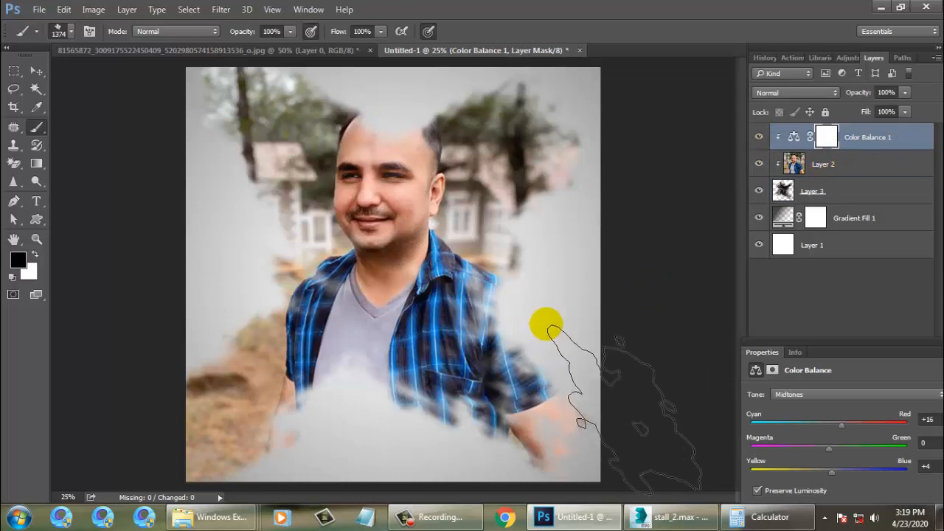
pyautogui.hotkey('ctrl', '-')
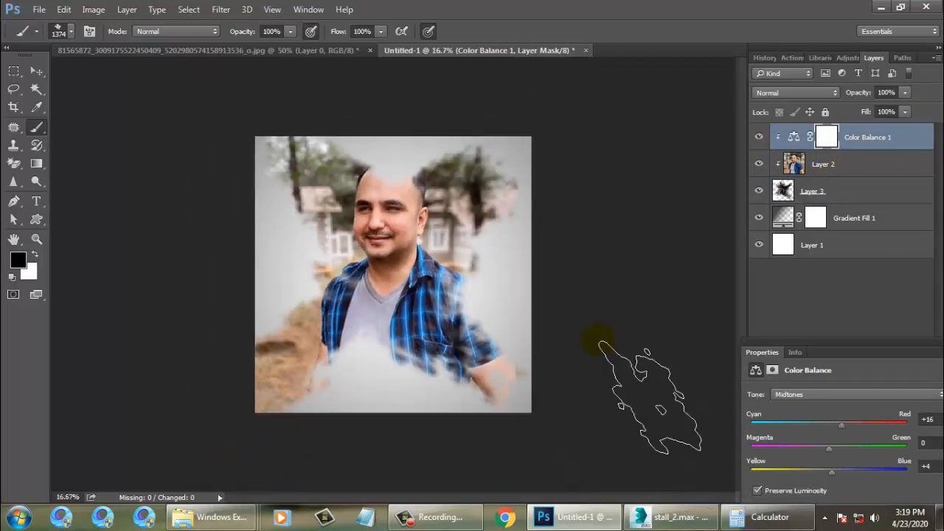
pyautogui.hotkey('ctrl', '+')
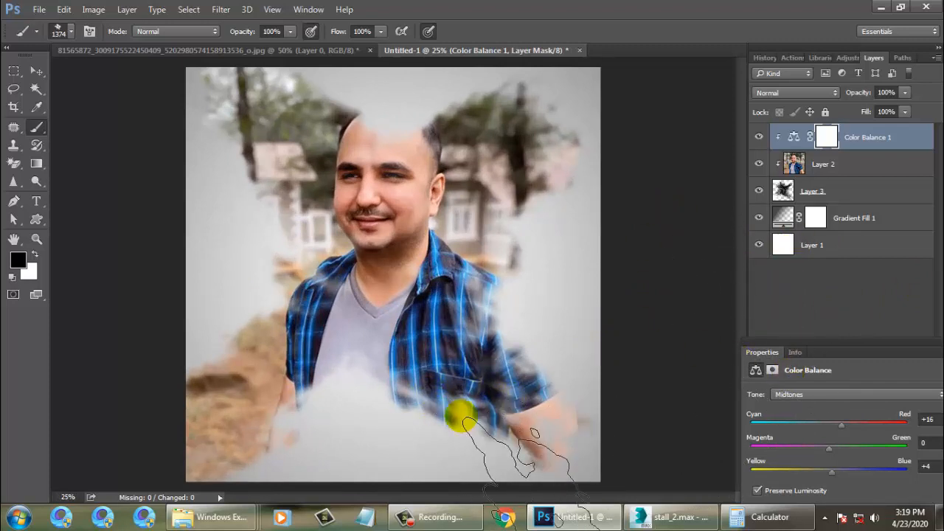
pyautogui.hotkey('ctrl', 'alt', 'z')
pyautogui.hotkey('ctrl', 'alt', 'z')
pyautogui.hotkey('ctrl', 'alt', 'z')
pyautogui.hotkey('ctrl', 'alt', 'z')
pyautogui.hotkey('ctrl', 'alt', 'z')
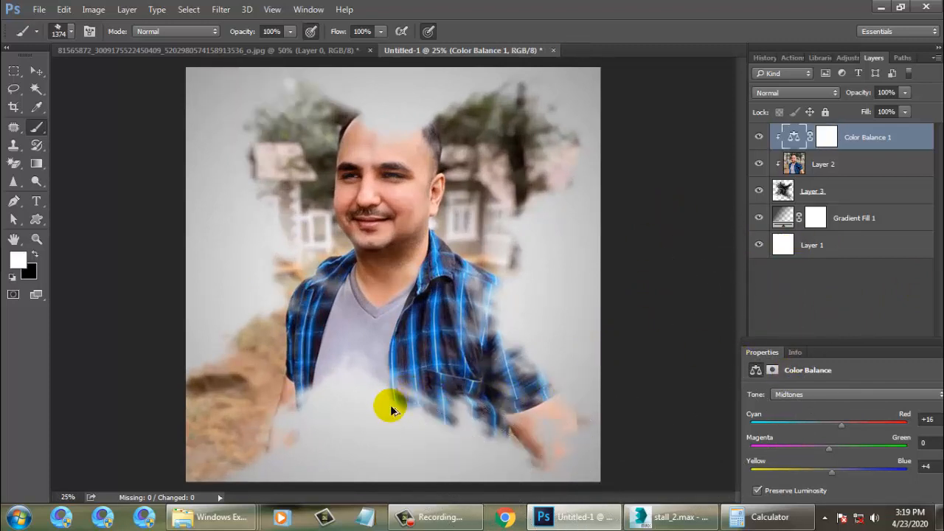
pyautogui.hotkey('ctrl', 'alt', 'z')
pyautogui.hotkey('ctrl', 'alt', 'z')
pyautogui.hotkey('ctrl', 'alt', 'z')
pyautogui.hotkey('ctrl', 'alt', 'z')
pyautogui.hotkey('ctrl', 'alt', 'z')
pyautogui.hotkey('ctrl', 'alt', 'z')
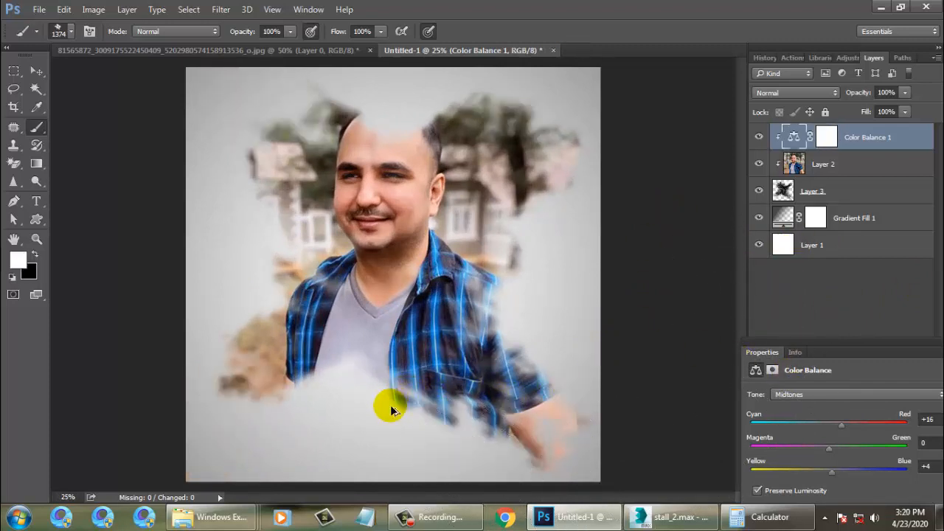
# Replace the current brush presets with the Calligraphic Brushes set and choose its 35 px oval tip.
pyautogui.click(71, 32)
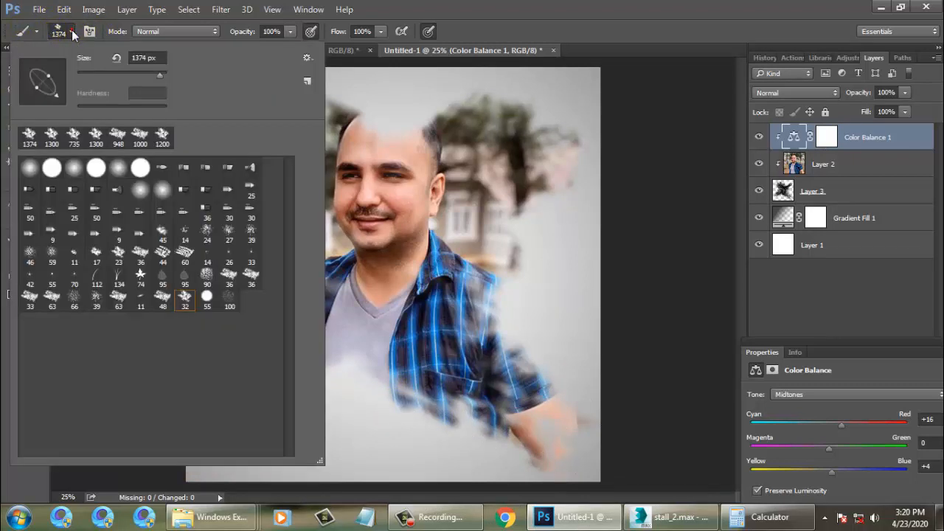
pyautogui.click(308, 58)
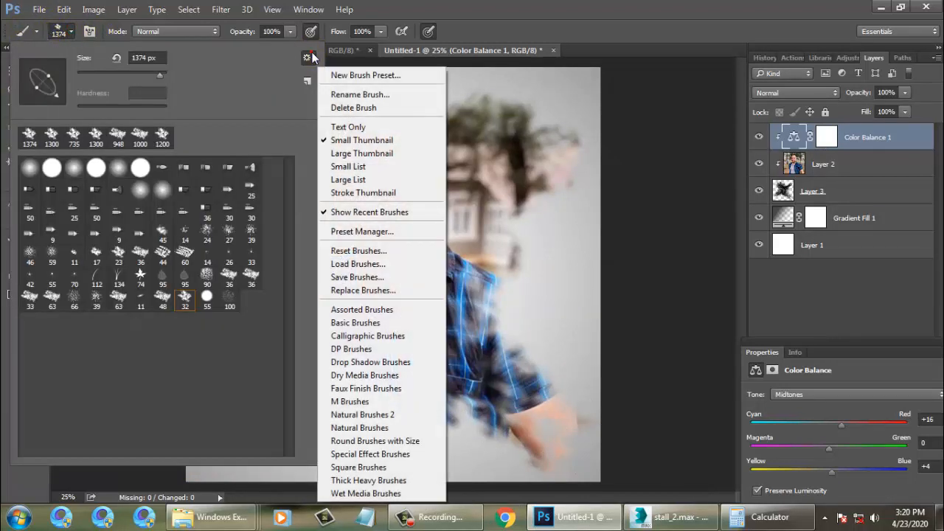
pyautogui.click(393, 343)
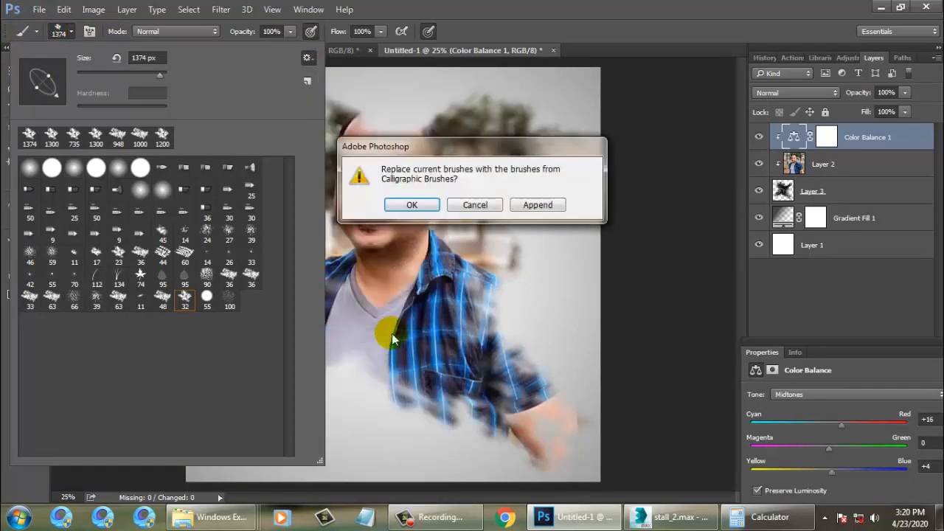
pyautogui.click(404, 207)
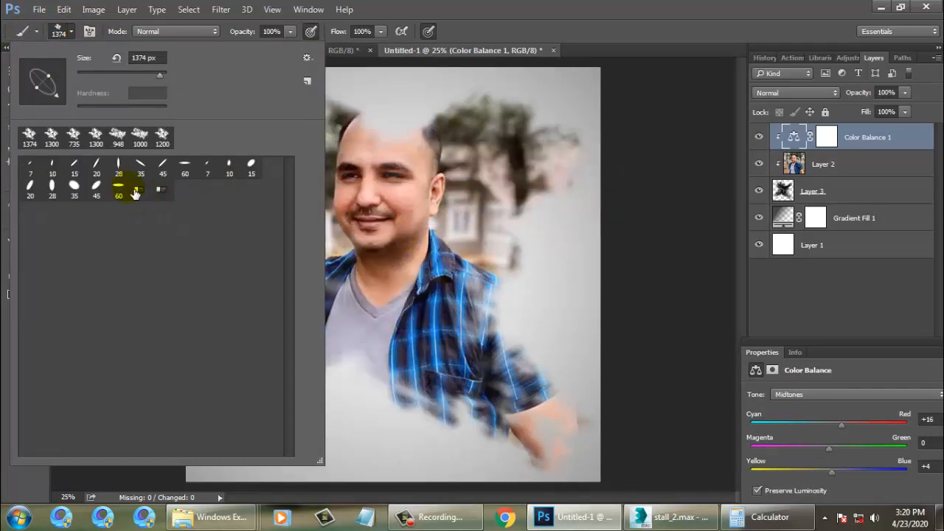
pyautogui.click(116, 167)
pyautogui.click(83, 193)
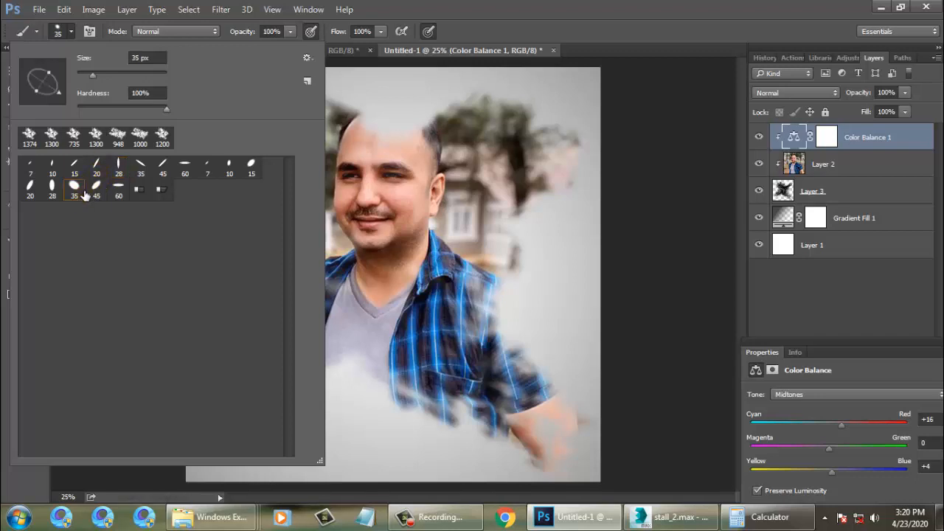
# Make Layer 3 the active layer for painting and enlarge the oval brush to 1100 px.
pyautogui.click(510, 302)
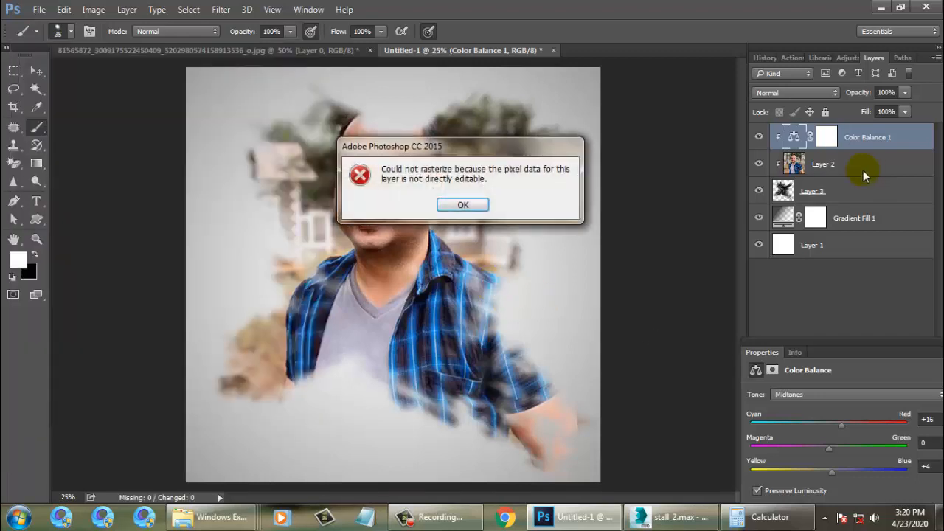
pyautogui.click(479, 210)
pyautogui.click(844, 166)
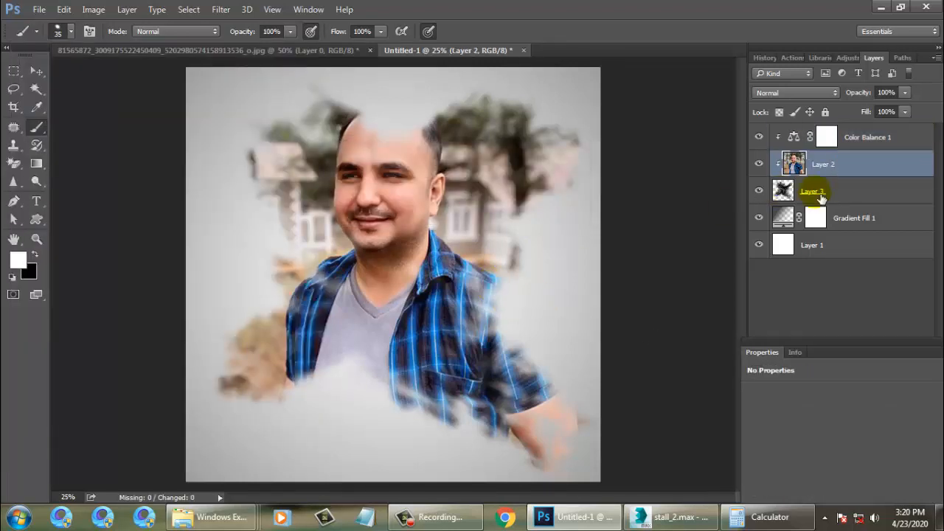
pyautogui.click(833, 195)
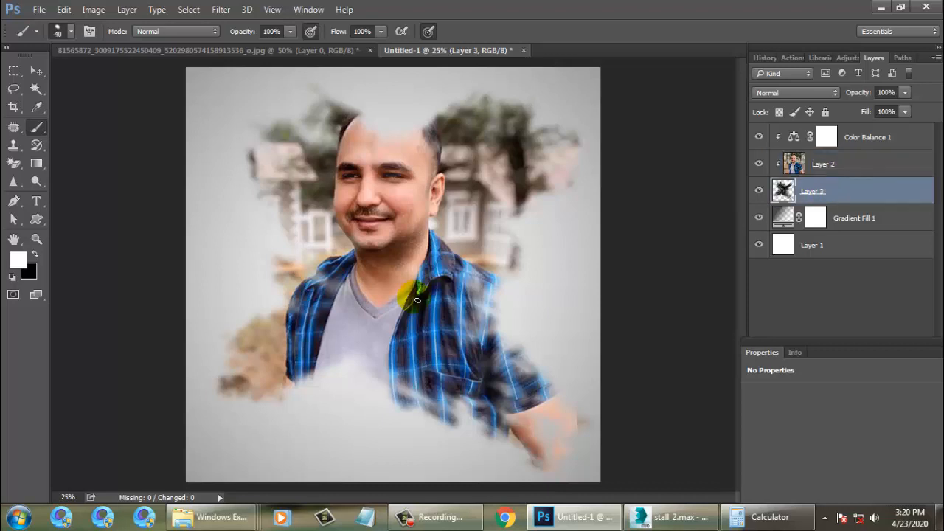
pyautogui.press(']')
pyautogui.press(']')
pyautogui.press(']')
pyautogui.press(']')
pyautogui.press(']')
pyautogui.press(']')
pyautogui.press(']')
pyautogui.press(']')
pyautogui.press(']')
pyautogui.press(']')
pyautogui.press(']')
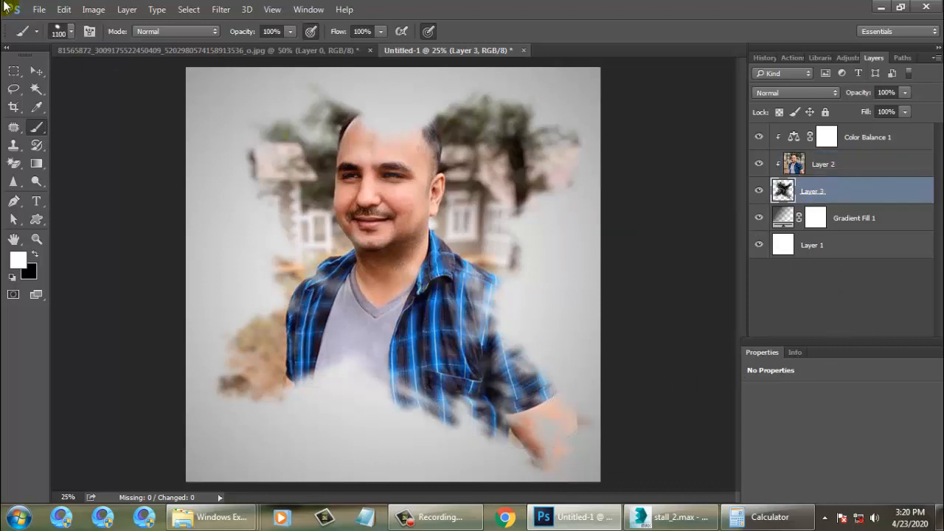
# Try revealing the shoulder and upper sleeve on Layer 3 with a white 1100 px dab, and undo it.
pyautogui.click(58, 31)
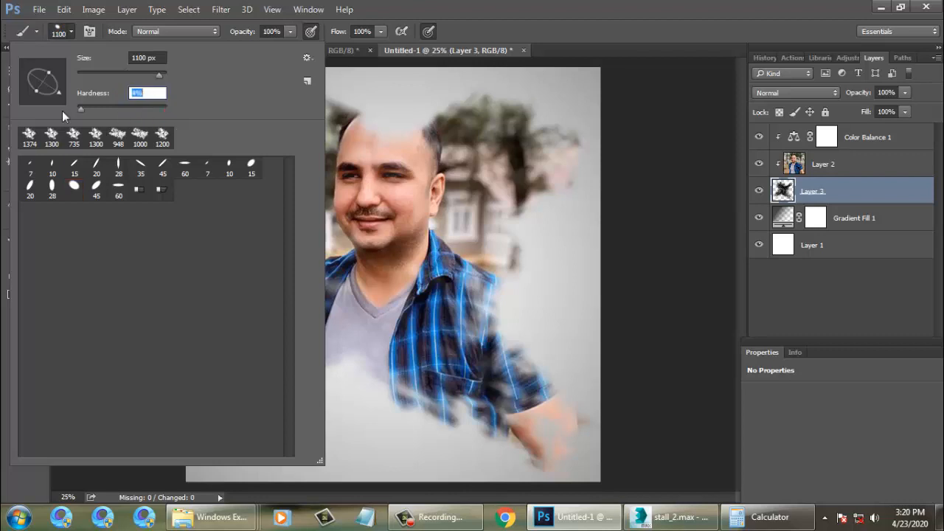
pyautogui.click(497, 293)
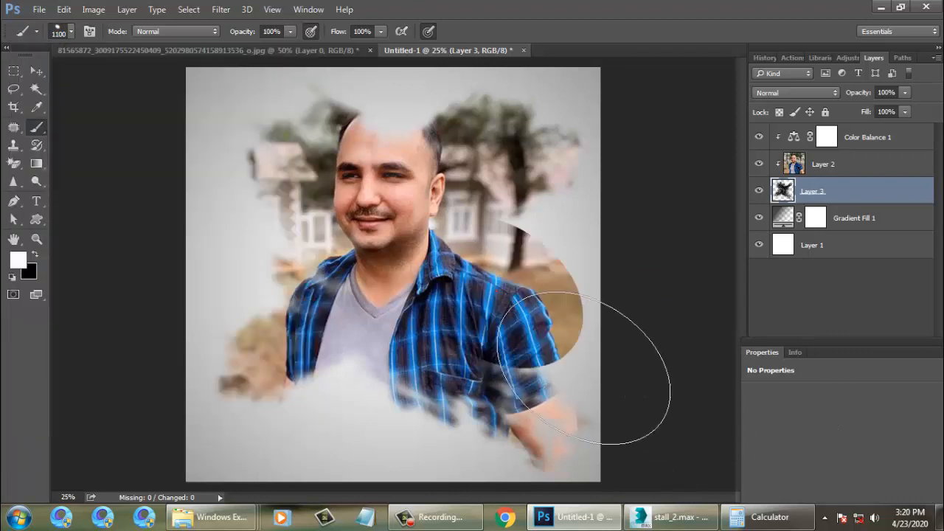
pyautogui.hotkey('ctrl', 'z')
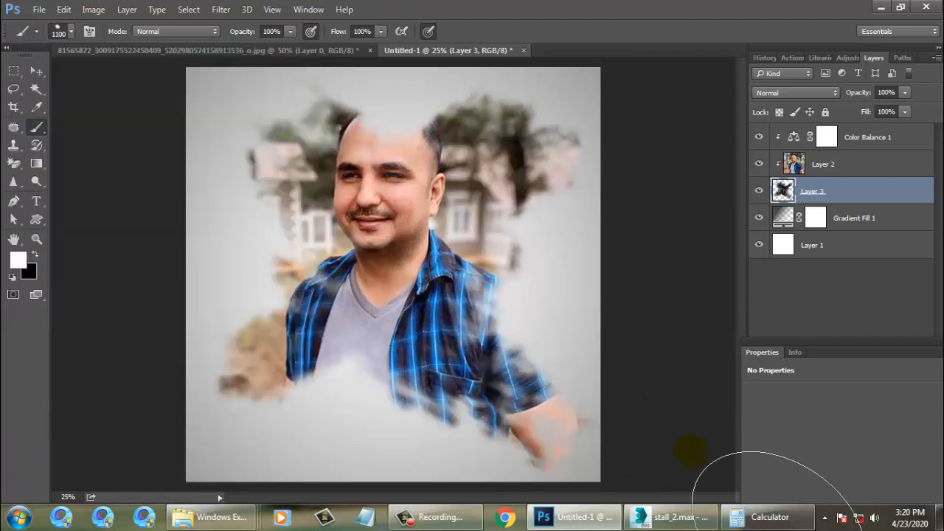
# Set the oval brush's hardness to 0% and reduce its size to 700 px.
pyautogui.click(72, 31)
pyautogui.moveTo(166, 108); pyautogui.dragTo(55, 104)
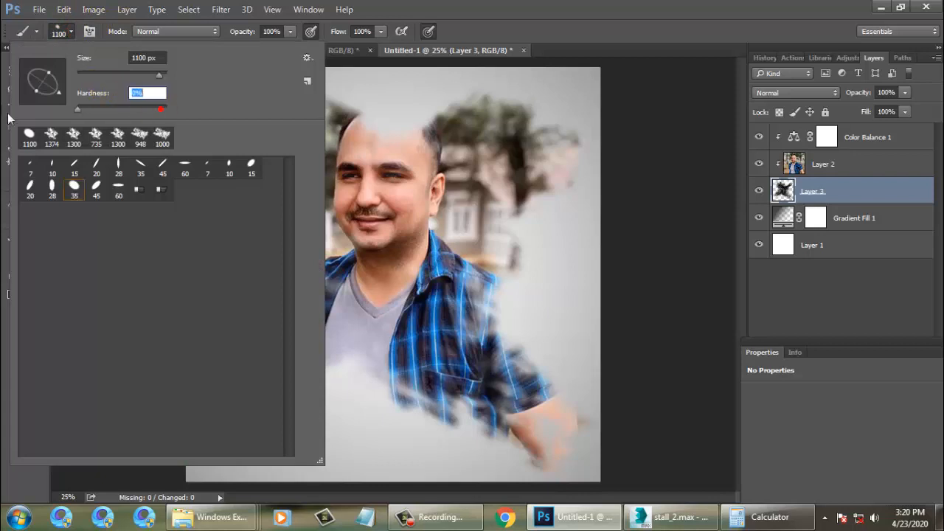
pyautogui.click(681, 315)
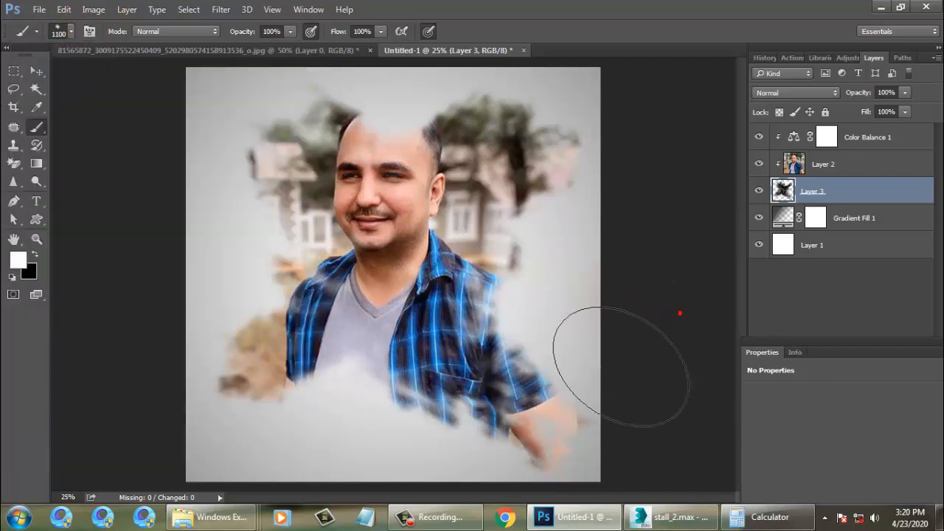
pyautogui.press('[')
pyautogui.press('[')
pyautogui.press('[')
pyautogui.press('[')
# Try soft white 700 px dabs on Layer 3 over the sleeve and the top of the head, and undo them.
pyautogui.click(510, 284)
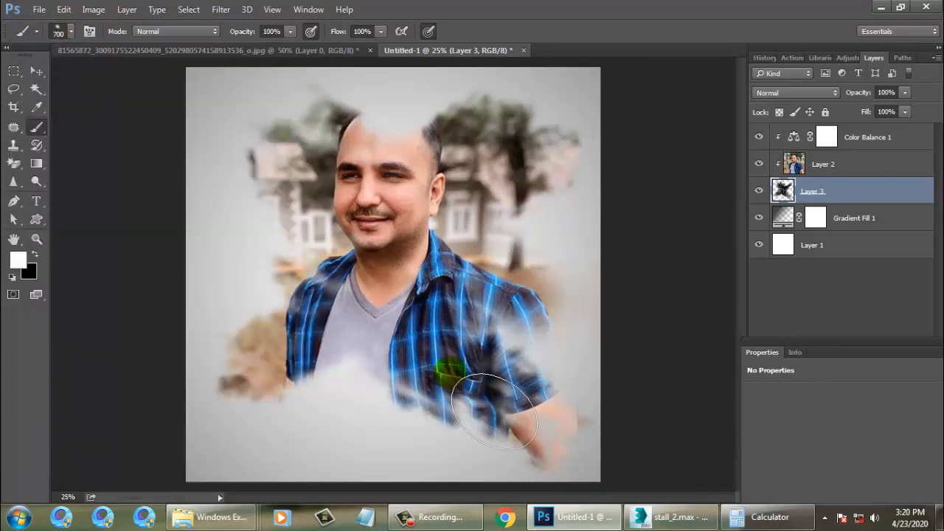
pyautogui.hotkey('ctrl', 'z')
pyautogui.click(410, 127)
pyautogui.hotkey('ctrl', 'z')
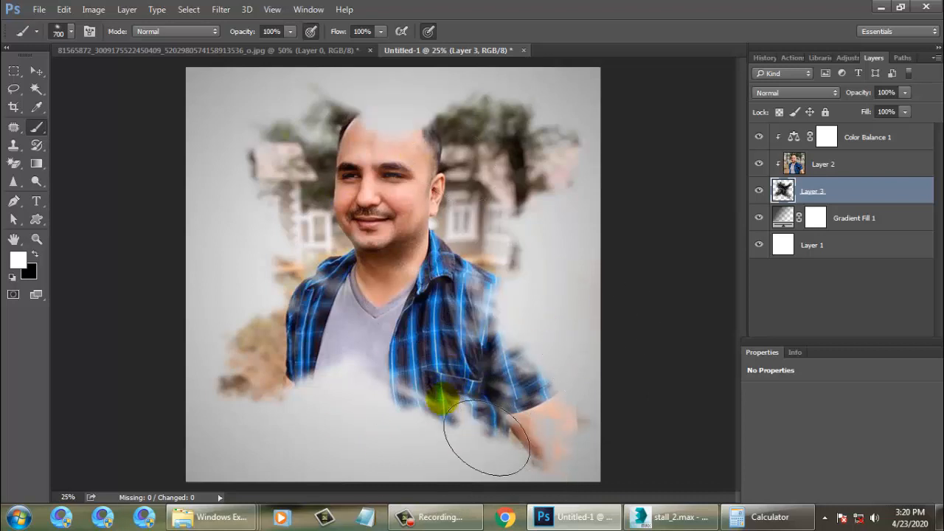
# Replace the current brush set with DP Brushes and pick the 461 px branch-shaped tip.
pyautogui.click(72, 31)
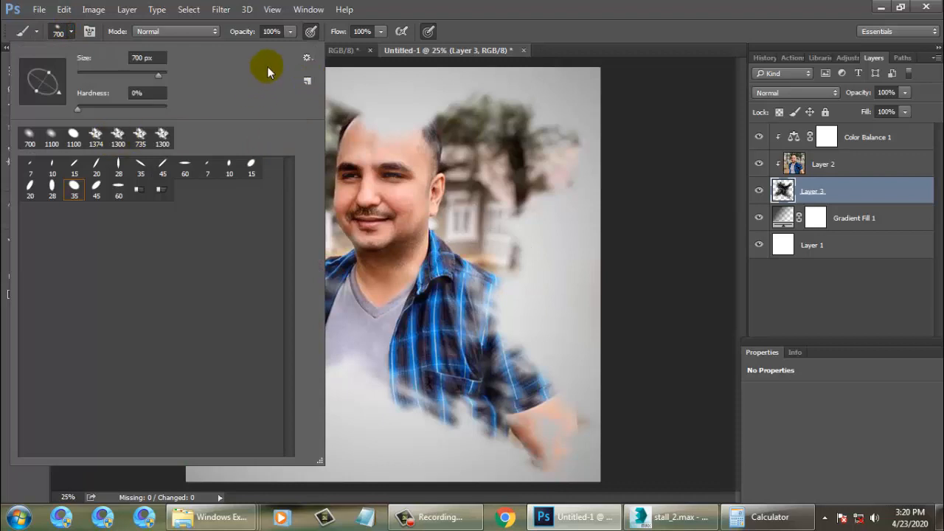
pyautogui.click(307, 59)
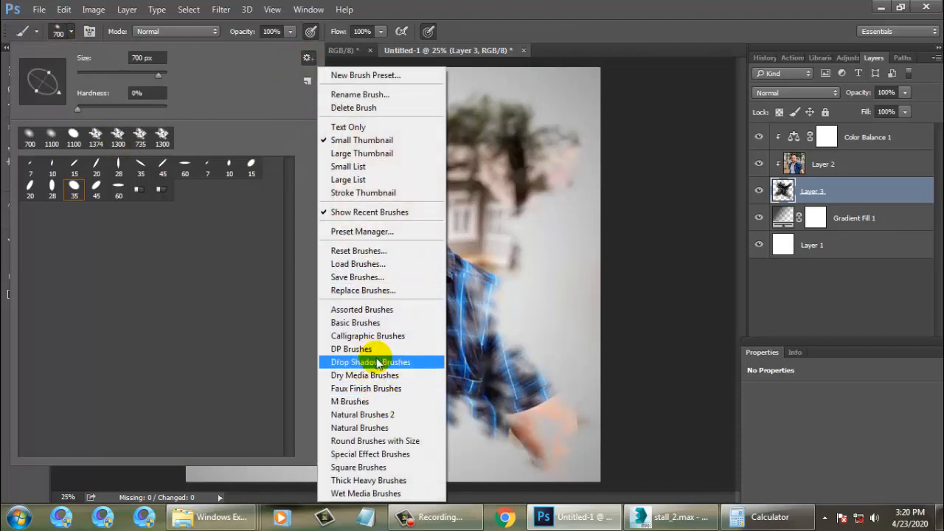
pyautogui.click(357, 348)
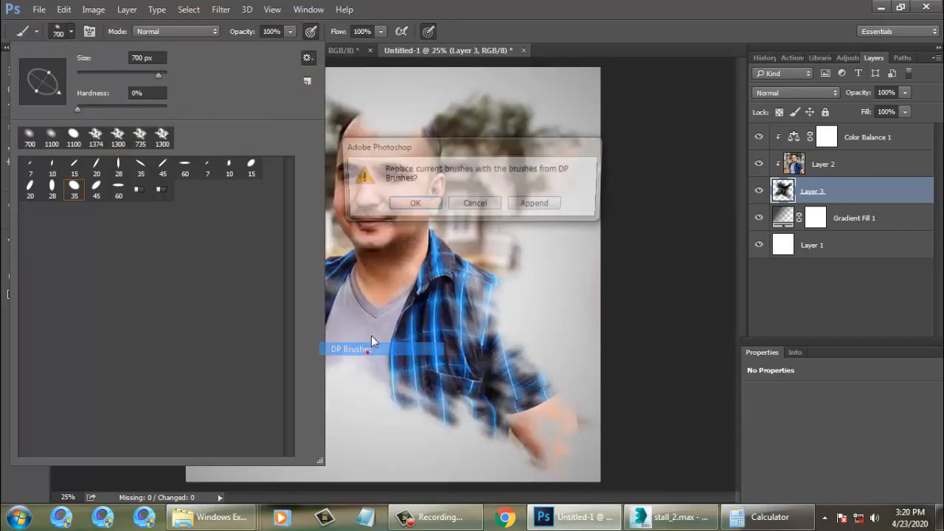
pyautogui.click(417, 203)
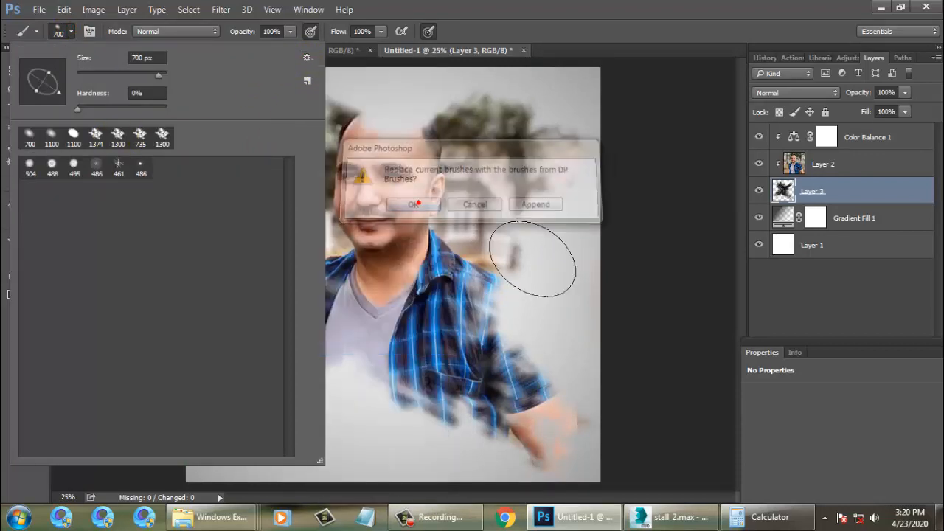
pyautogui.doubleClick(119, 165)
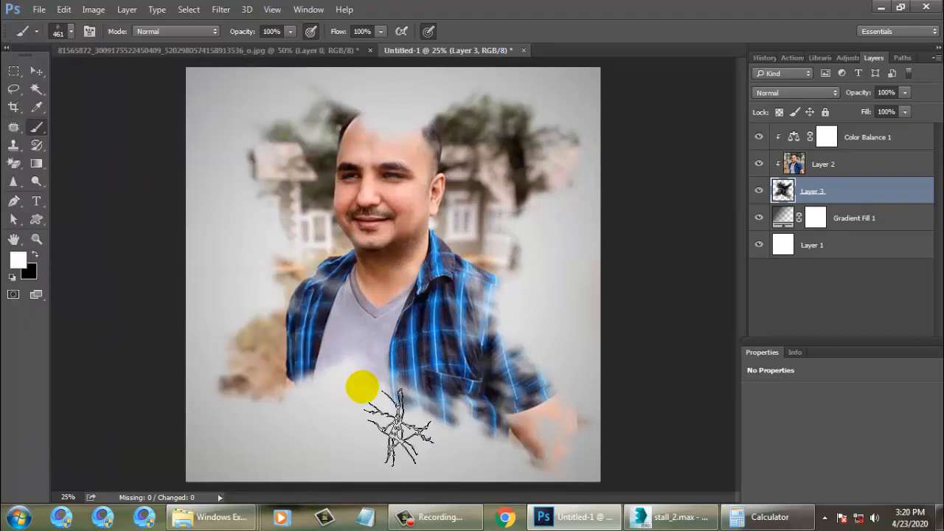
# Enlarge the branch brush to 1300 px, try single white dabs below the shirt and beside the shoulder, and undo each.
pyautogui.press(']')
pyautogui.press(']')
pyautogui.press(']')
pyautogui.press(']')
pyautogui.press(']')
pyautogui.press(']')
pyautogui.press(']')
pyautogui.press(']')
pyautogui.press(']')
pyautogui.click(317, 359)
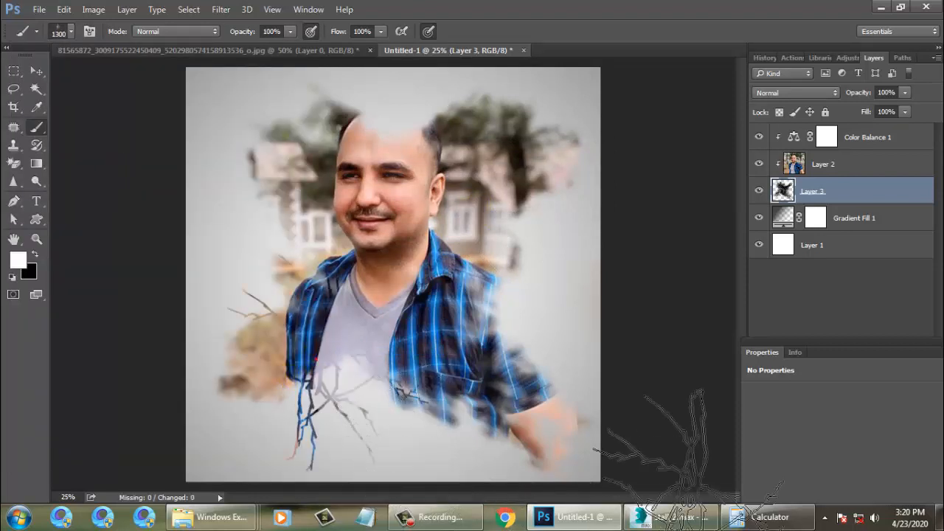
pyautogui.hotkey('ctrl', 'z')
pyautogui.click(486, 228)
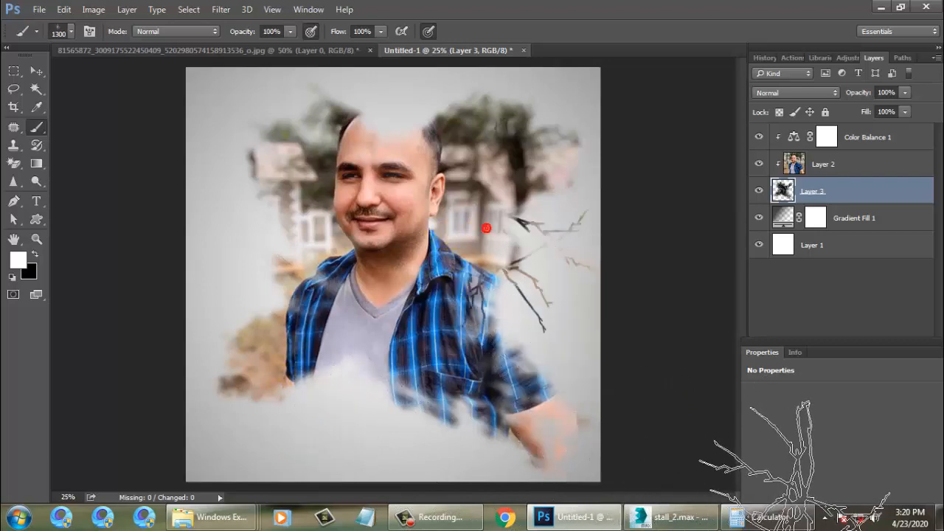
pyautogui.hotkey('ctrl', 'z')
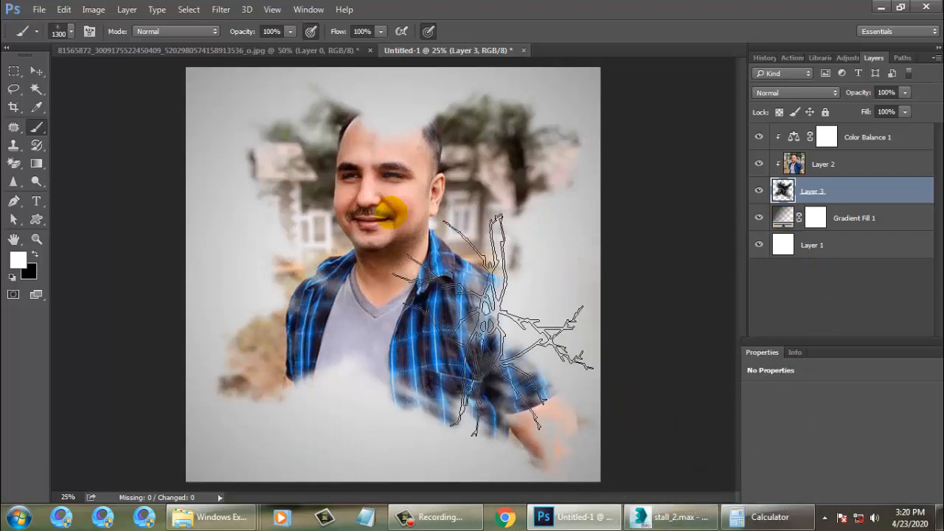
# Switch the foreground color to black, try 1300 px branch dabs beside the shoulder and above the head, and undo them.
pyautogui.press('x')
pyautogui.click(468, 236)
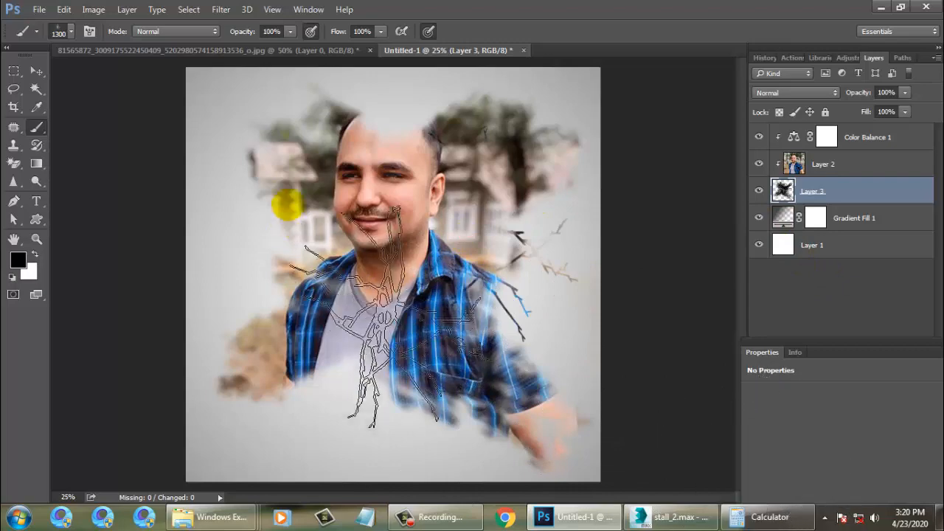
pyautogui.click(369, 185)
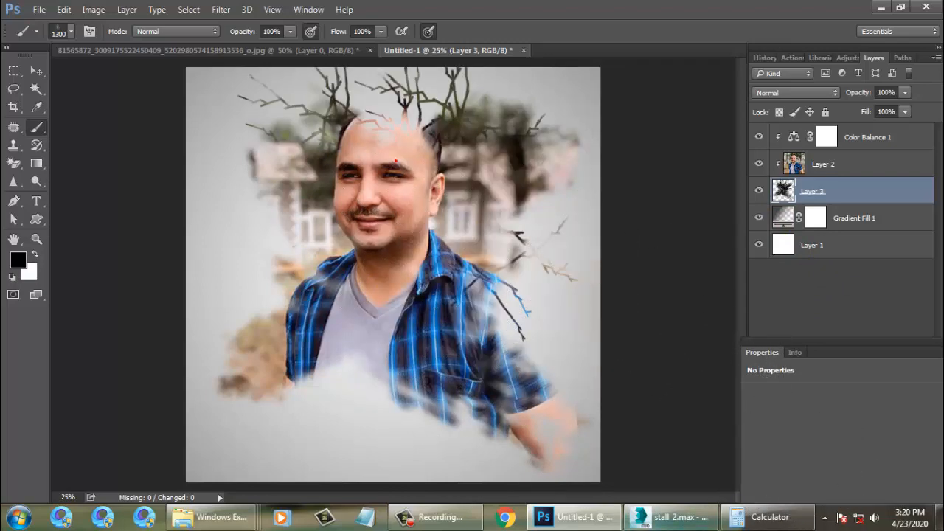
pyautogui.hotkey('ctrl', 'alt', 'z')
pyautogui.hotkey('ctrl', 'alt', 'z')
pyautogui.hotkey('ctrl', 'alt', 'z')
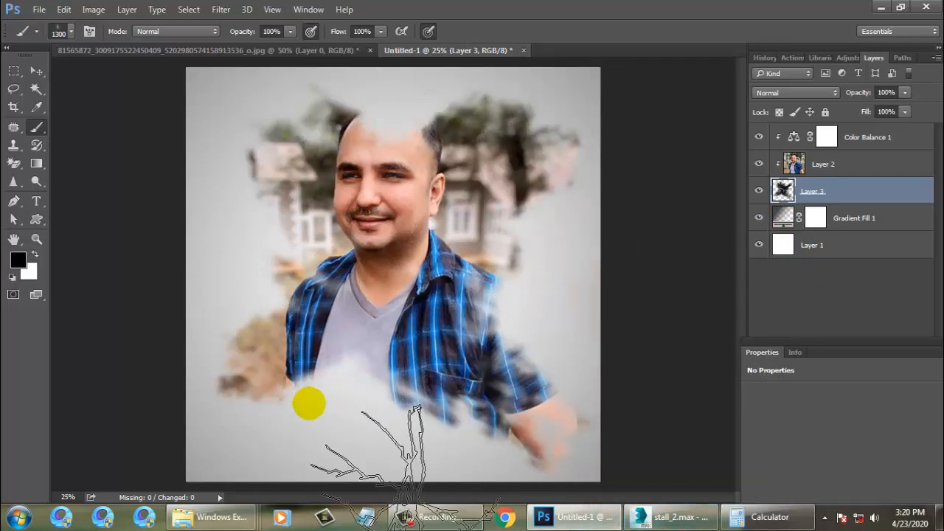
# Try black branch dabs on Layer 3 along the faded lower edge of the shirt, and undo them.
pyautogui.click(295, 374)
pyautogui.click(390, 383)
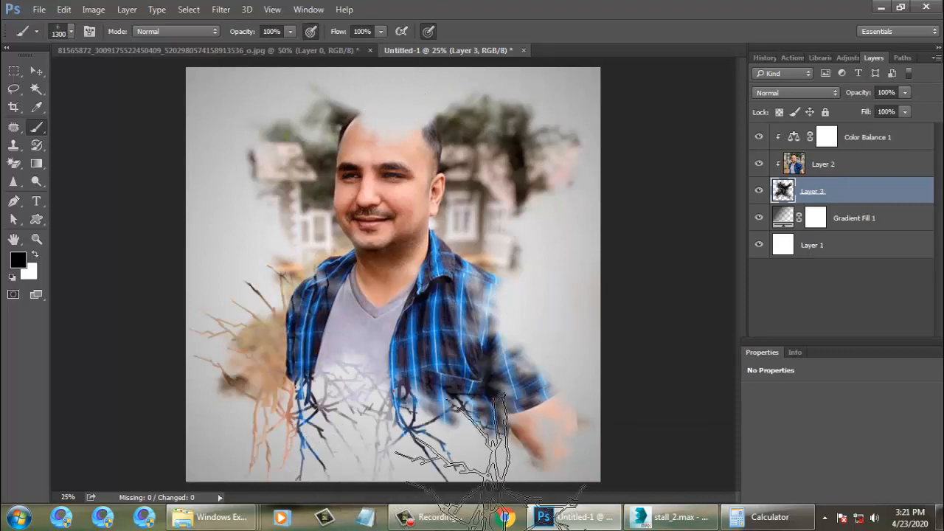
pyautogui.hotkey('ctrl', 'alt', 'z')
pyautogui.hotkey('ctrl', 'alt', 'z')
pyautogui.hotkey('ctrl', 'alt', 'z')
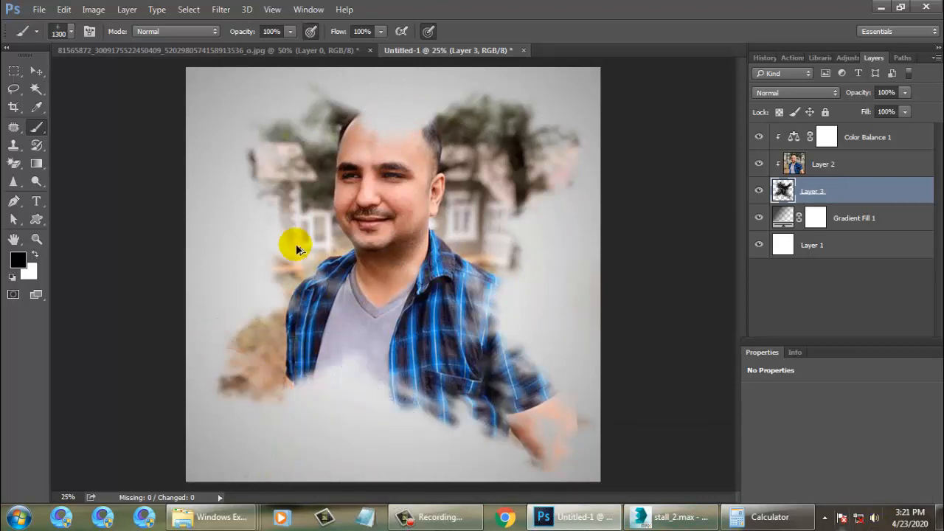
# Choose the 486 px starburst tip from the DP Brushes and enlarge it to 1900 px.
pyautogui.click(66, 31)
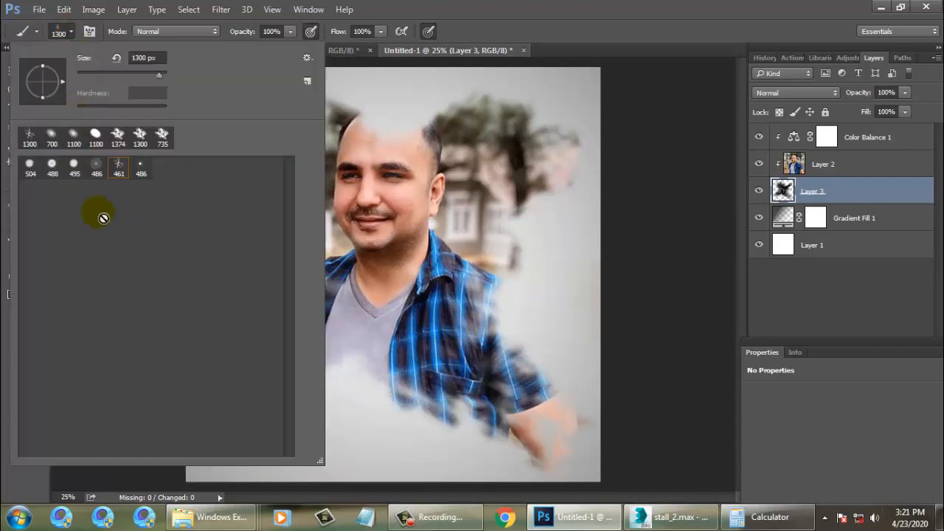
pyautogui.click(376, 444)
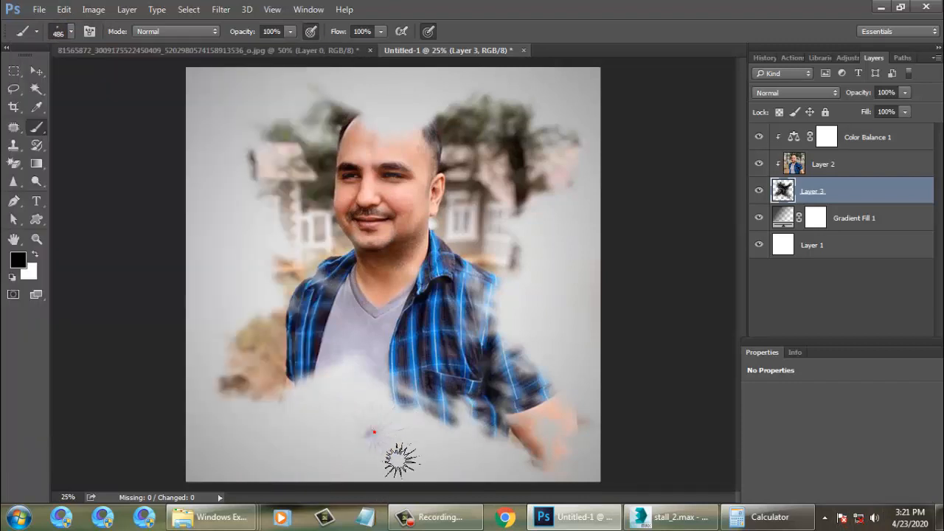
pyautogui.press(']')
pyautogui.press(']')
pyautogui.press(']')
pyautogui.press(']')
pyautogui.press(']')
pyautogui.press(']')
pyautogui.press(']')
pyautogui.press(']')
pyautogui.press(']')
pyautogui.press(']')
pyautogui.press(']')
pyautogui.press(']')
pyautogui.press(']')
pyautogui.press(']')
pyautogui.press(']')
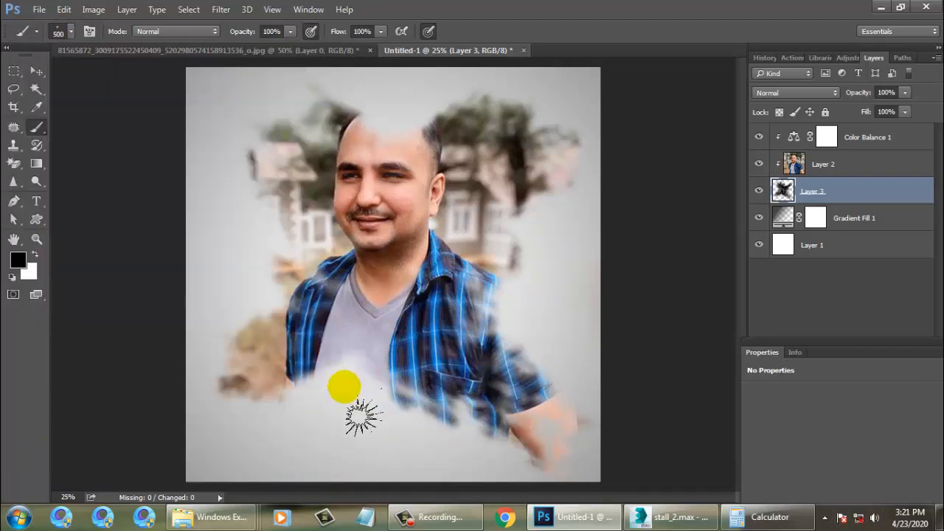
# Stamp black 1900 px starbursts on Layer 3 around the shirt's lower edge, the shoulder, the house and the tree.
pyautogui.click(352, 365)
pyautogui.click(509, 273)
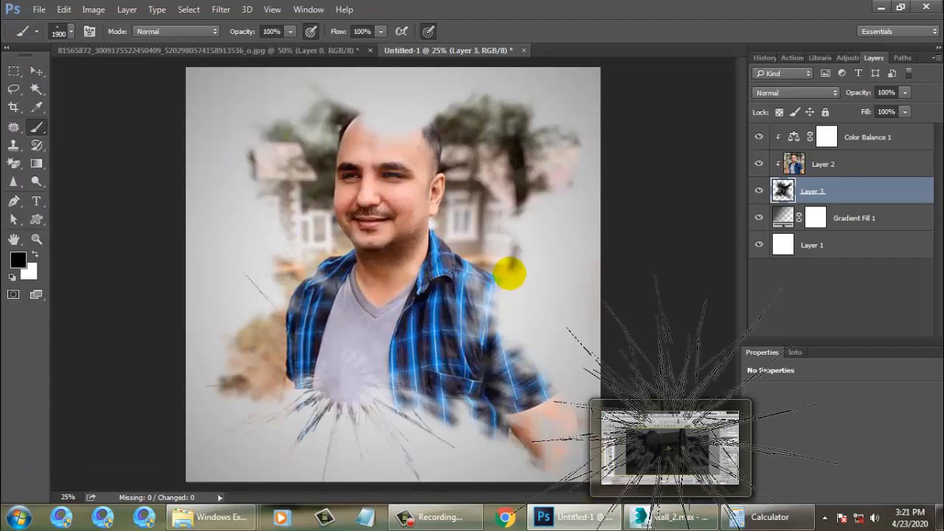
pyautogui.click(653, 504)
pyautogui.click(263, 204)
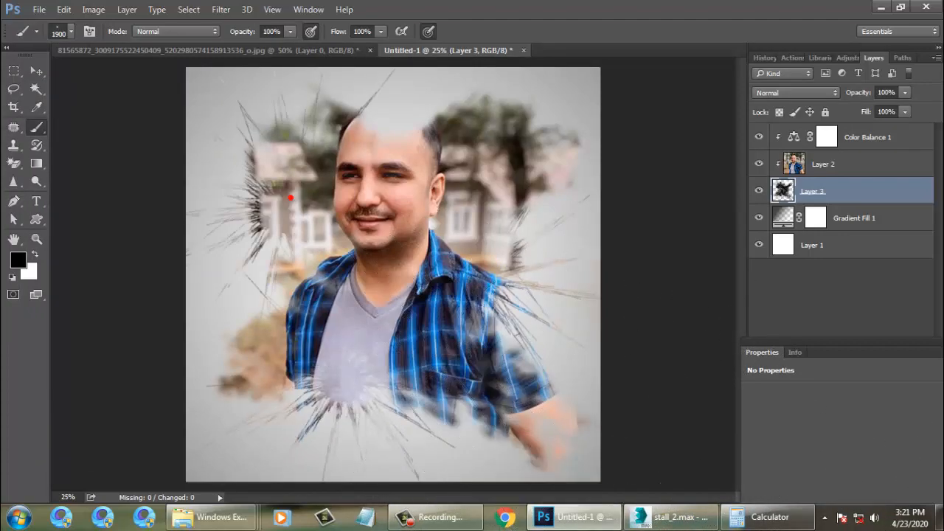
pyautogui.click(366, 366)
pyautogui.click(590, 126)
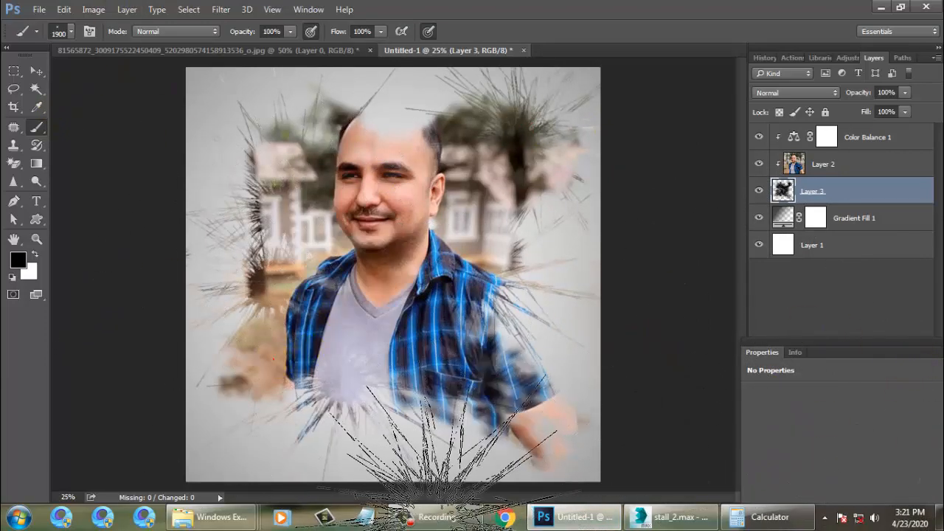
pyautogui.click(278, 365)
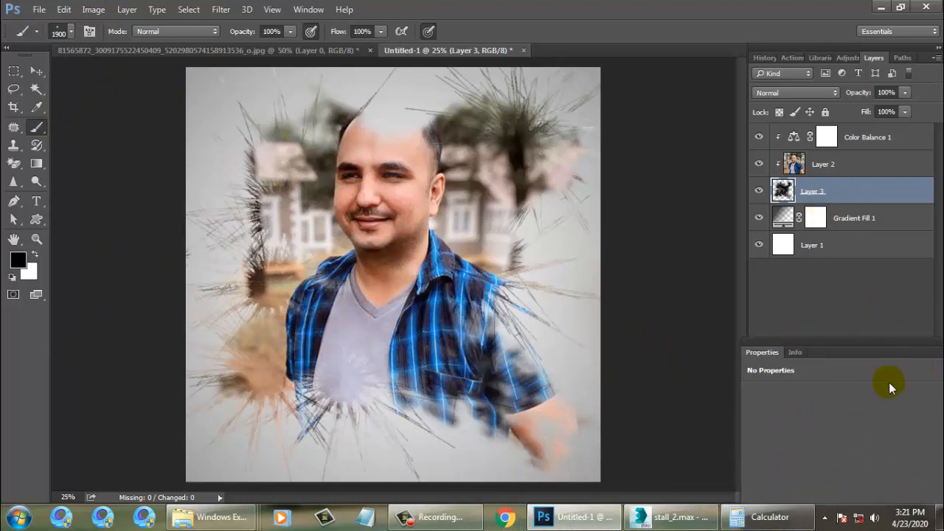
# Shrink the Properties panel and detach the Layers panel group as a floating window over the canvas.
pyautogui.click(845, 300)
pyautogui.click(834, 351)
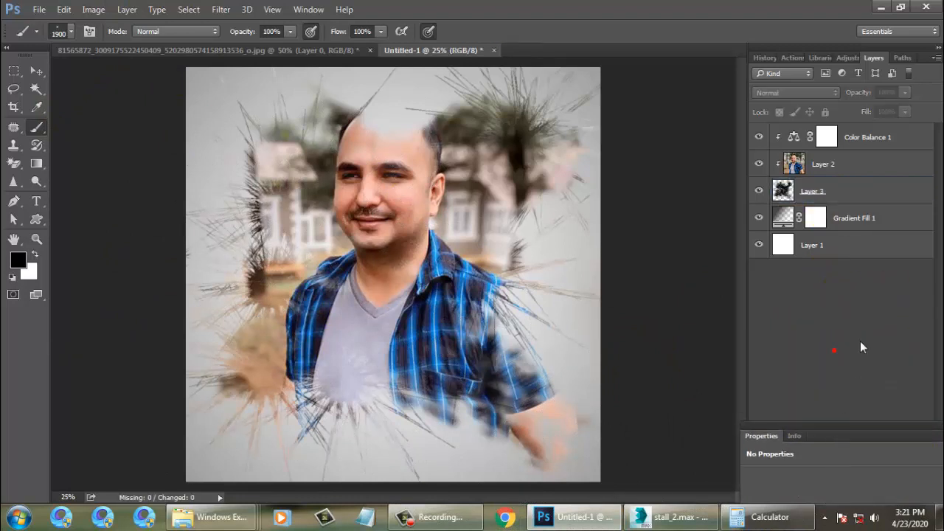
pyautogui.click(862, 429)
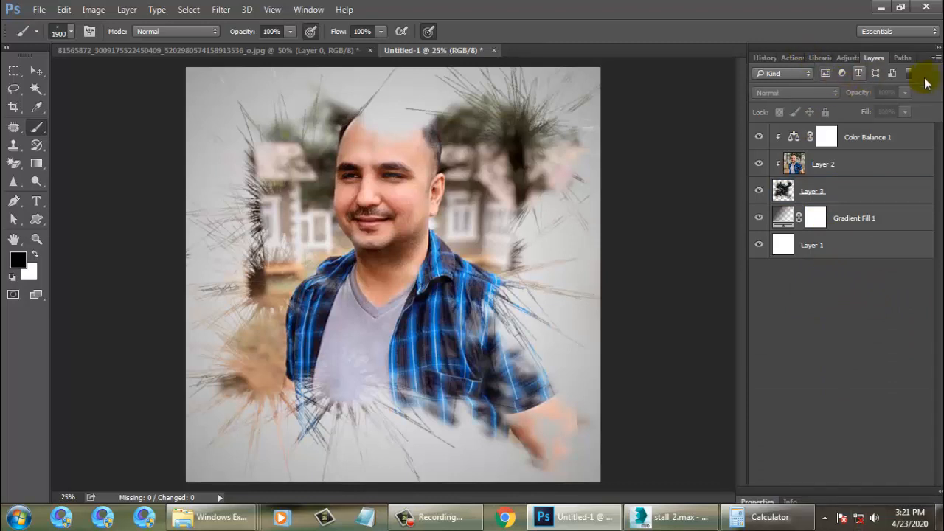
pyautogui.moveTo(917, 65); pyautogui.dragTo(859, 37)
# Delete the painted Layer 3 from the layer stack.
pyautogui.click(777, 174)
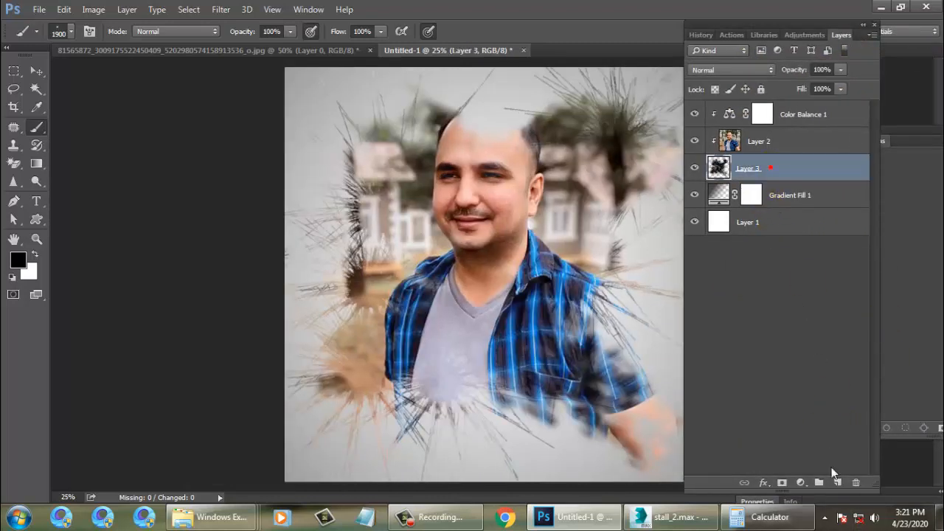
pyautogui.click(855, 483)
pyautogui.click(419, 203)
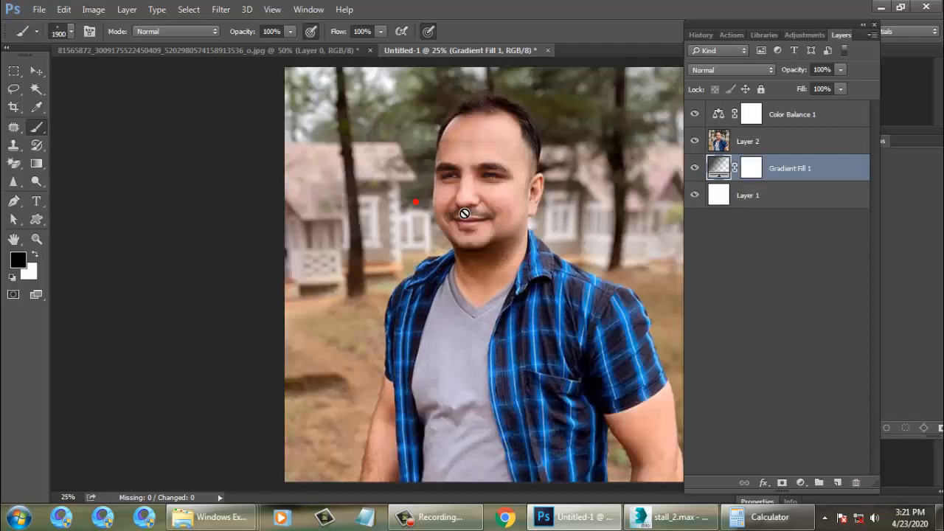
# Add a new empty layer beneath Layer 2, clip Layer 2 to it, and make the new layer active.
pyautogui.click(774, 140)
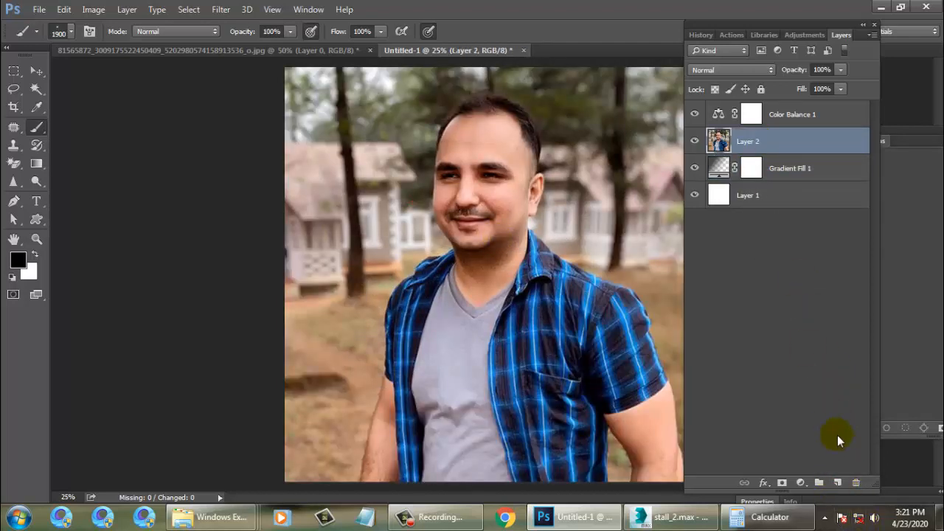
pyautogui.click(839, 484)
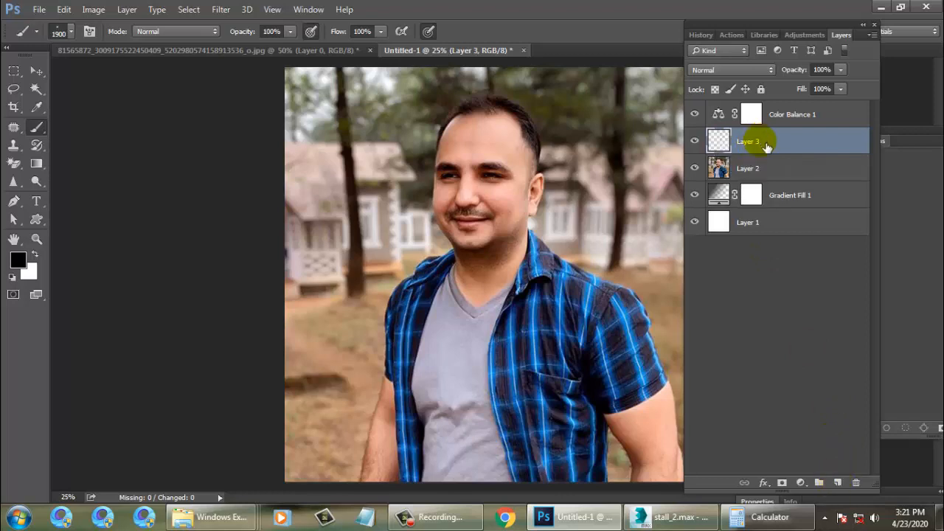
pyautogui.moveTo(766, 147); pyautogui.dragTo(779, 182)
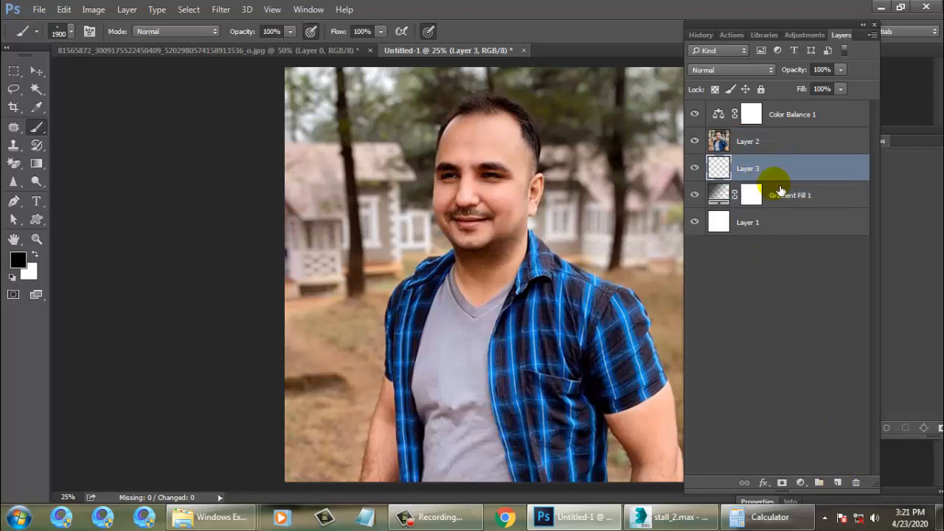
pyautogui.click(811, 144)
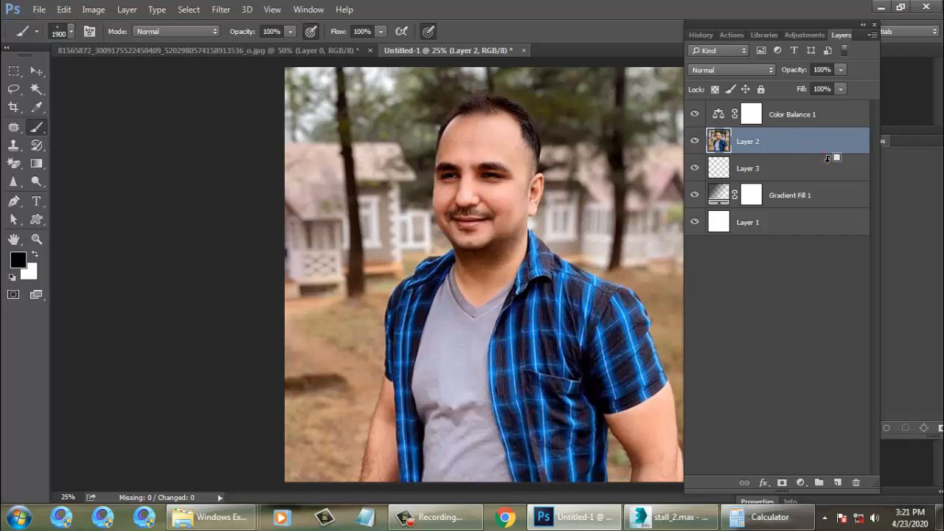
pyautogui.keyDown('alt'); pyautogui.click(827, 158); pyautogui.keyUp('alt')
pyautogui.click(790, 173)
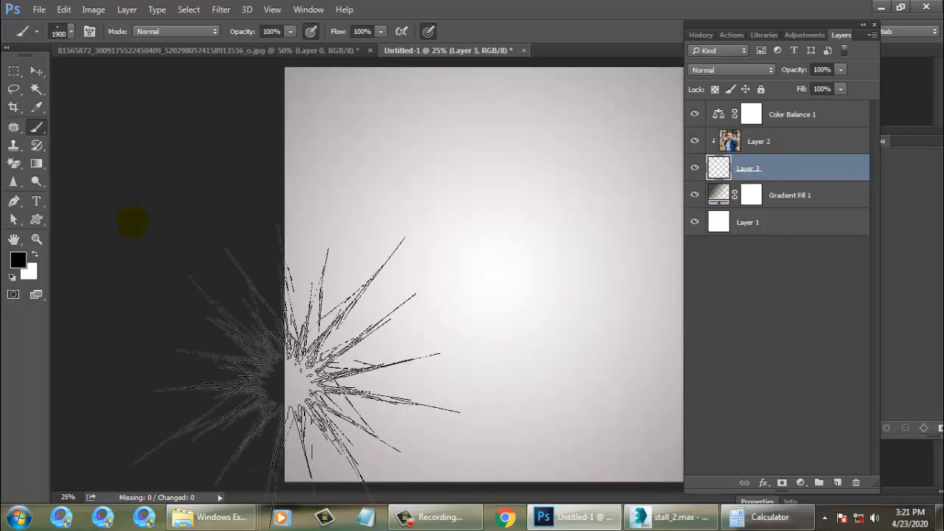
# Stamp black 1900 px starbursts on the new Layer 3 over the face, neck and shoulders.
pyautogui.click(566, 205)
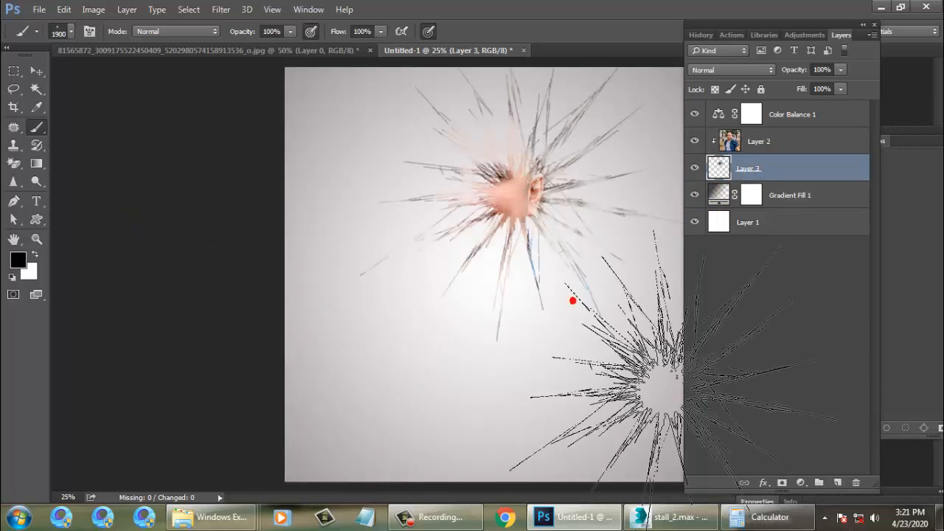
pyautogui.click(490, 173)
pyautogui.click(492, 267)
pyautogui.click(413, 289)
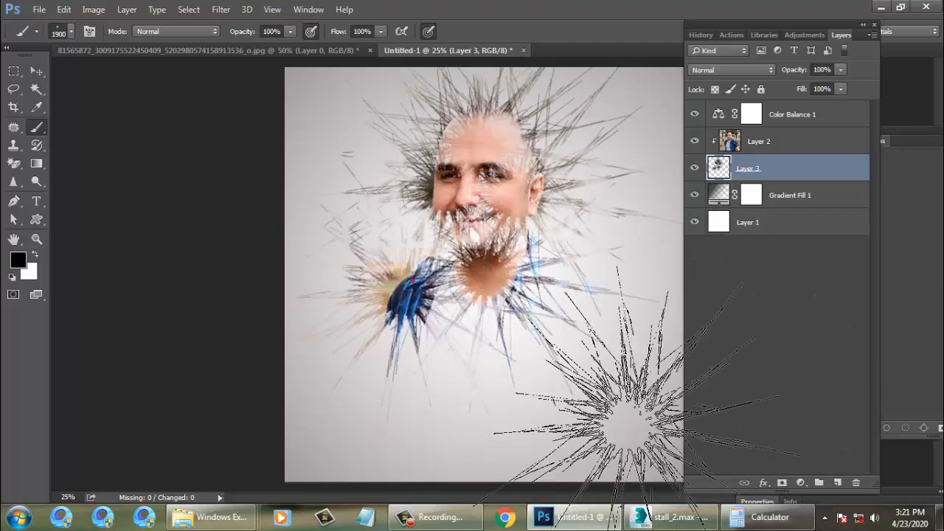
pyautogui.click(495, 204)
pyautogui.click(528, 293)
# Undo the new layer's starbursts, its creation, the original Layer 3's deletion and the earlier starburst dabs.
pyautogui.hotkey('ctrl', 'alt', 'z')
pyautogui.hotkey('ctrl', 'alt', 'z')
pyautogui.hotkey('ctrl', 'alt', 'z')
pyautogui.hotkey('ctrl', 'alt', 'z')
pyautogui.hotkey('ctrl', 'alt', 'z')
pyautogui.hotkey('ctrl', 'alt', 'z')
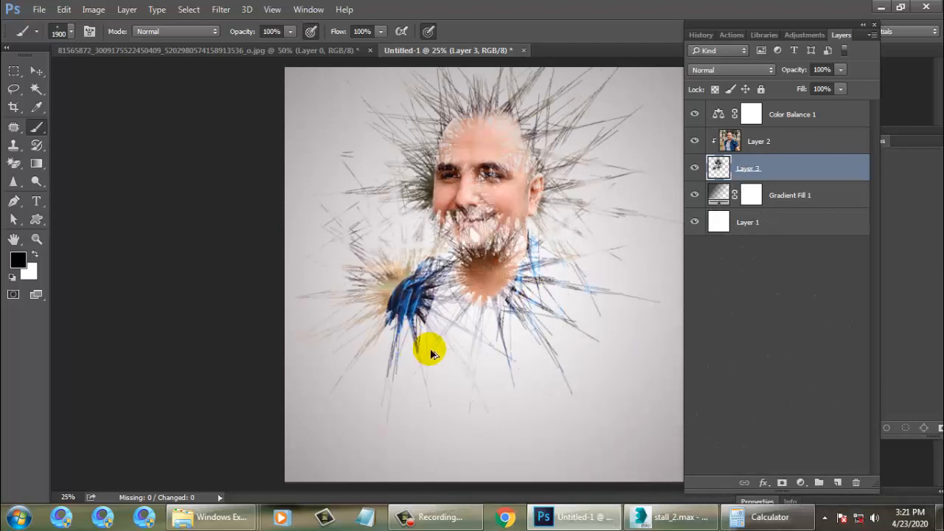
pyautogui.hotkey('ctrl', ']')
pyautogui.hotkey('ctrl', 'shift', 'z')
pyautogui.hotkey('ctrl', 'shift', 'z')
pyautogui.hotkey('ctrl', 'shift', 'z')
pyautogui.hotkey('ctrl', 'shift', 'z')
pyautogui.hotkey('ctrl', 'shift', 'z')
pyautogui.hotkey('ctrl', 'shift', 'z')
pyautogui.hotkey('ctrl', 'shift', 'z')
pyautogui.hotkey('ctrl', 'shift', 'z')
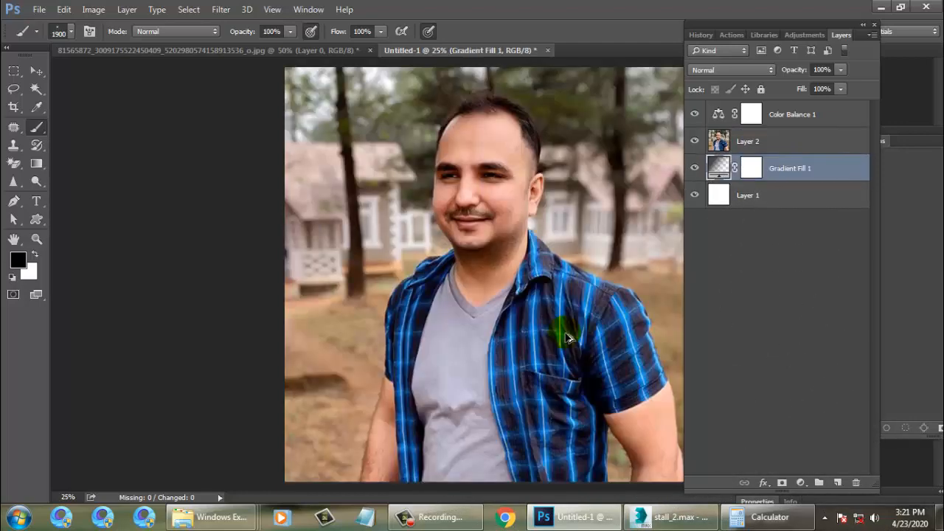
pyautogui.hotkey('ctrl', 'alt', 'z')
pyautogui.hotkey('ctrl', 'alt', 'z')
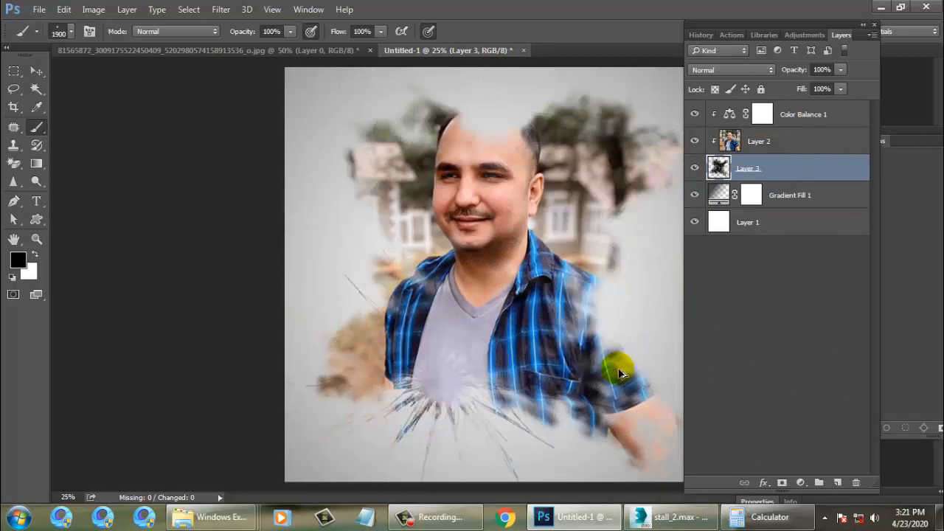
pyautogui.hotkey('ctrl', 'alt', 'z')
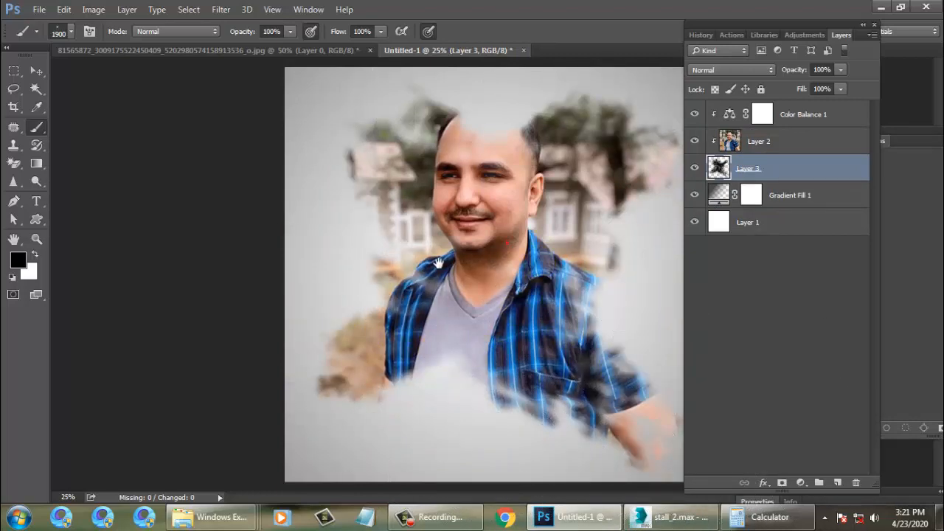
# Reduce the starburst brush to 1500 px and stamp it on Layer 3 over the house background beside the man's shoulder.
pyautogui.click(68, 32)
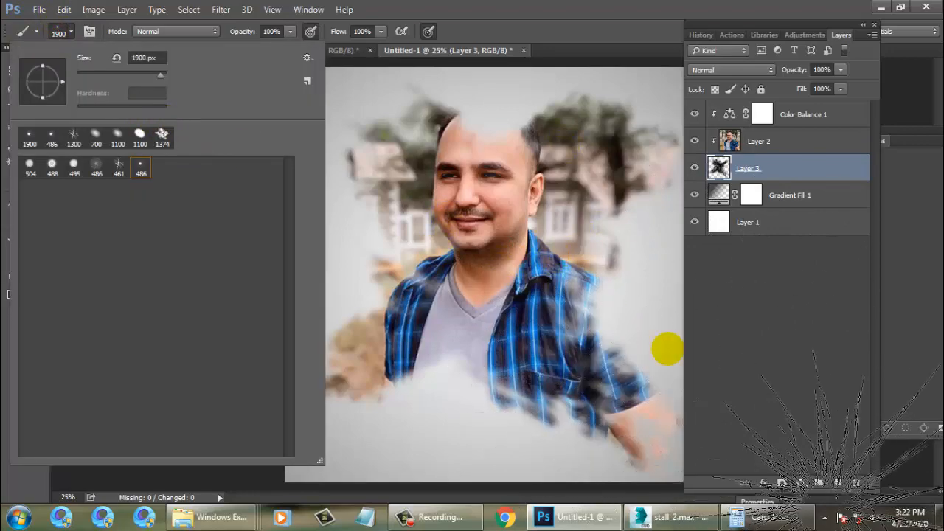
pyautogui.click(703, 337)
pyautogui.click(764, 179)
pyautogui.press('[')
pyautogui.press('[')
pyautogui.press('[')
pyautogui.press('[')
pyautogui.press('[')
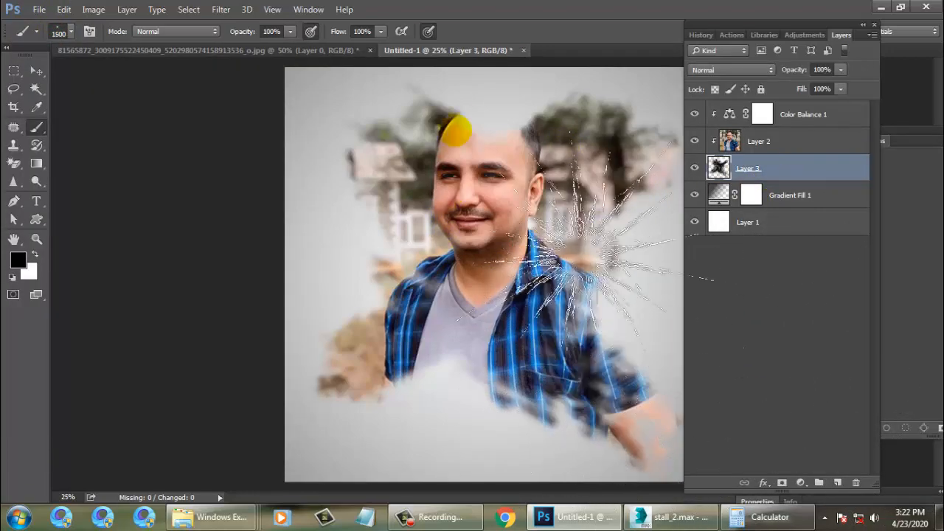
pyautogui.press(']')
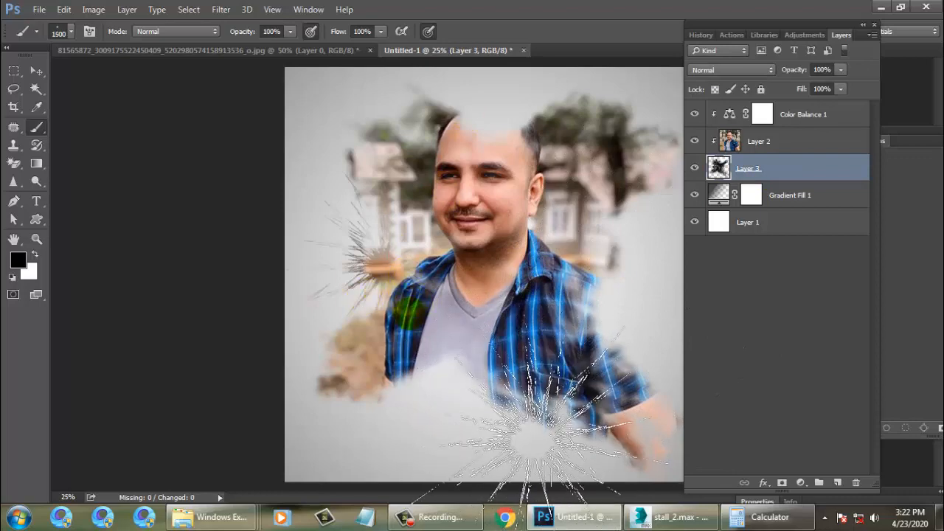
# Stamp 1500 px starbursts on Layer 3 over both arms, the lower shirt and the surrounding background.
pyautogui.click(389, 411)
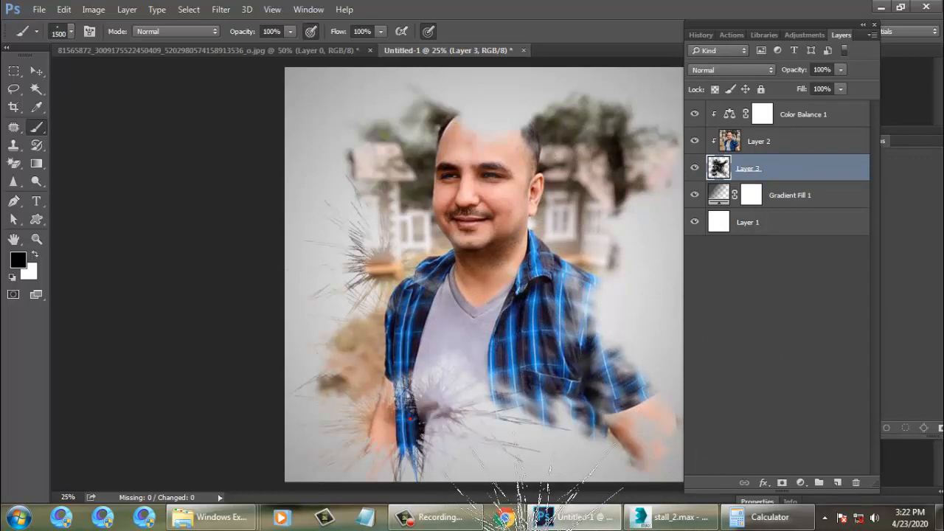
pyautogui.click(500, 426)
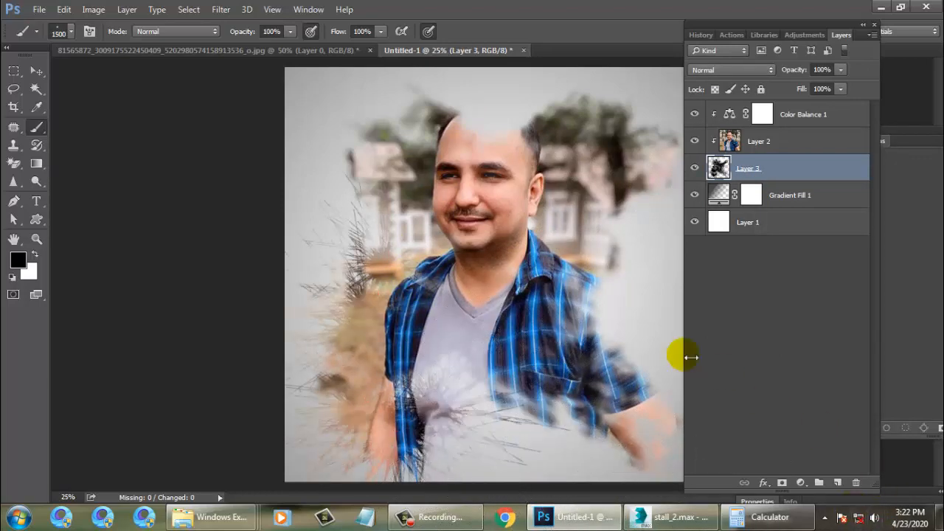
pyautogui.click(595, 281)
pyautogui.click(639, 371)
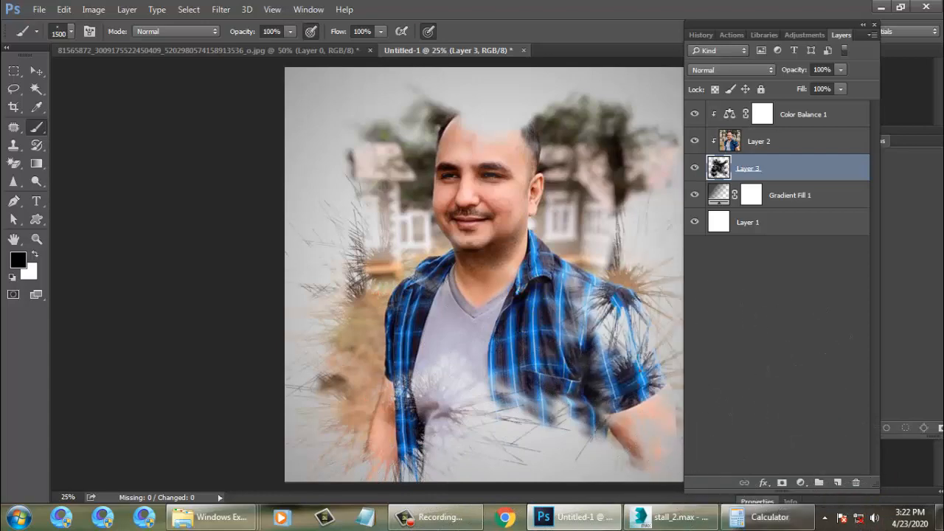
pyautogui.click(590, 472)
pyautogui.click(530, 426)
pyautogui.click(540, 475)
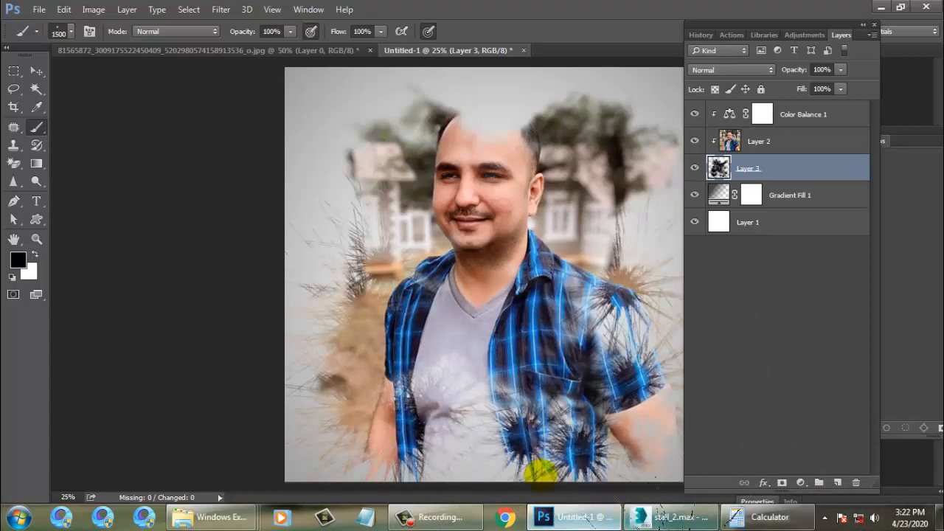
pyautogui.click(508, 424)
pyautogui.click(664, 480)
pyautogui.click(460, 406)
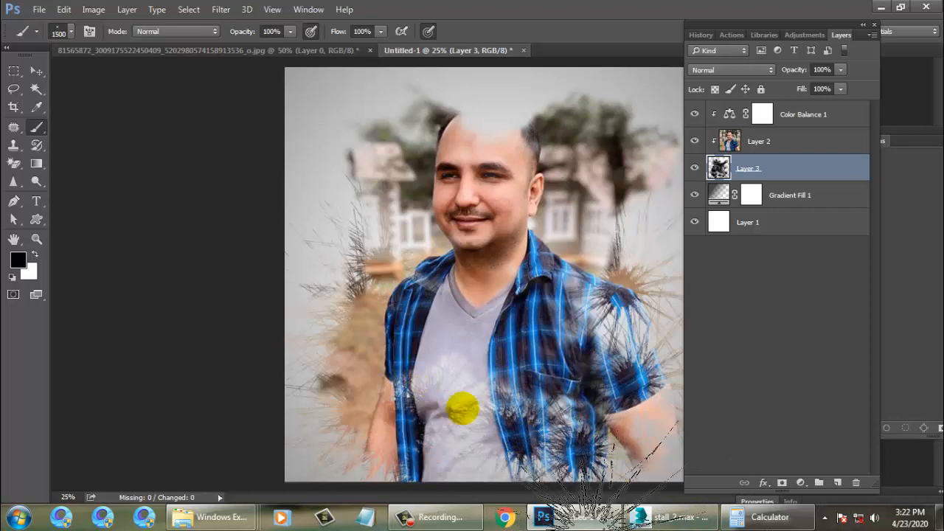
pyautogui.click(596, 255)
# Undo the recent starburst dabs over the checked shirt, the arm on the image's right side and the background edge.
pyautogui.hotkey('ctrl', 'alt', 'z')
pyautogui.hotkey('ctrl', 'alt', 'z')
pyautogui.hotkey('ctrl', 'alt', 'z')
pyautogui.hotkey('ctrl', 'alt', 'z')
pyautogui.hotkey('ctrl', 'alt', 'z')
pyautogui.hotkey('ctrl', 'alt', 'z')
pyautogui.hotkey('ctrl', 'alt', 'z')
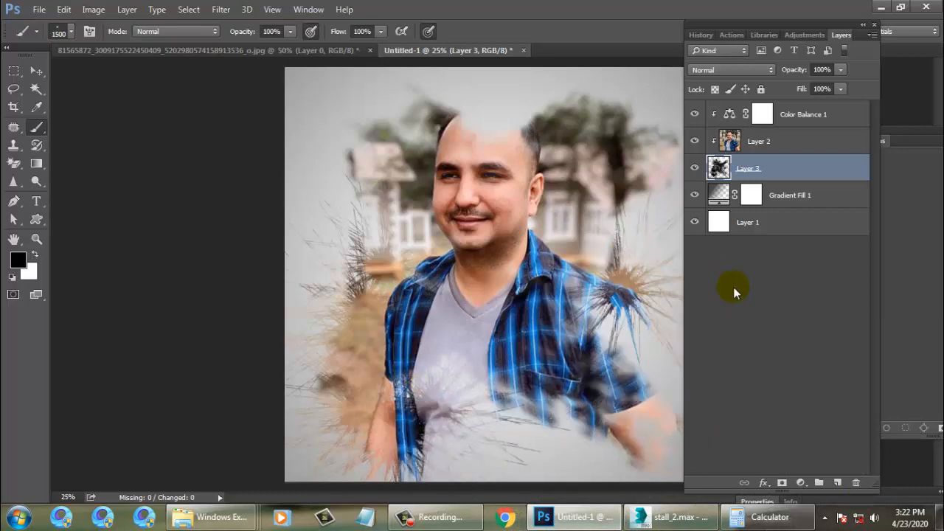
pyautogui.hotkey('ctrl', 'alt', 'z')
pyautogui.hotkey('ctrl', 'alt', 'z')
pyautogui.hotkey('ctrl', 'alt', 'z')
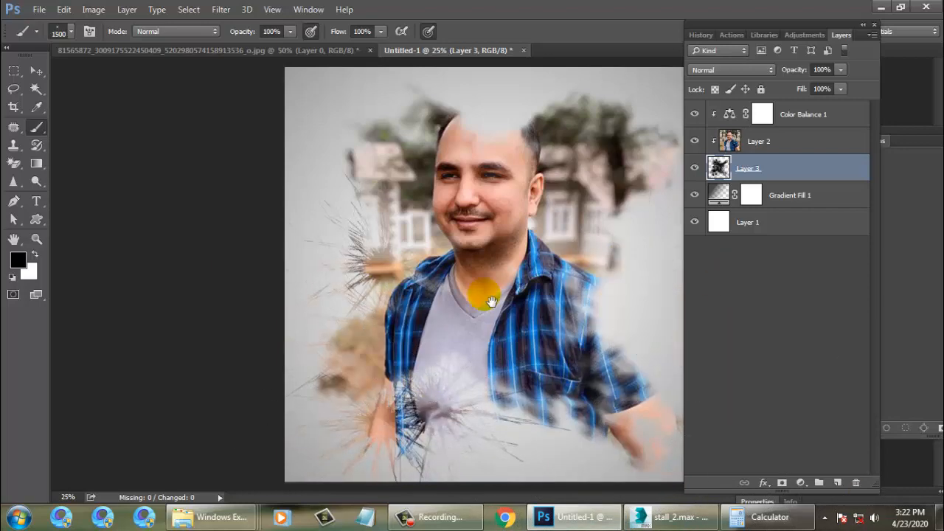
# Move the floating Layers panel off the canvas and replace the current brush set with M Brushes.
pyautogui.moveTo(596, 327); pyautogui.dragTo(440, 297)
pyautogui.moveTo(754, 23); pyautogui.dragTo(829, 79)
pyautogui.click(67, 31)
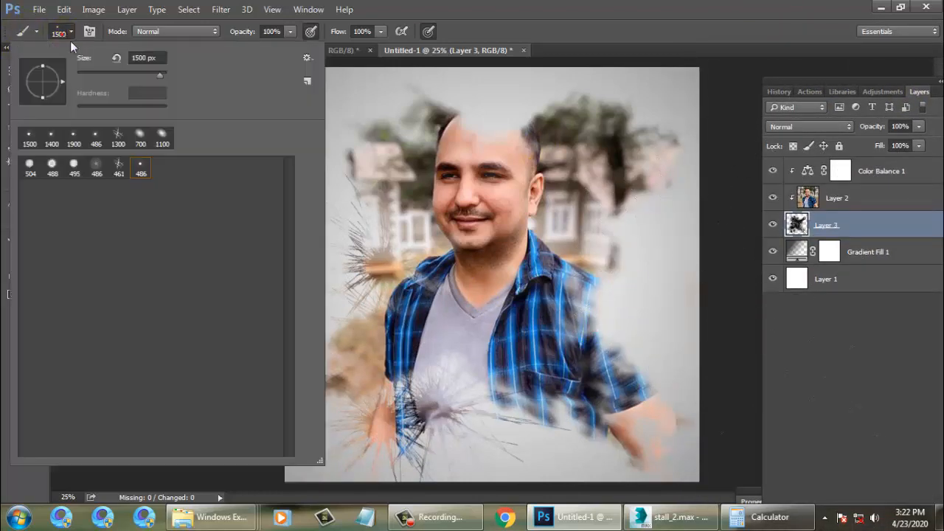
pyautogui.click(307, 57)
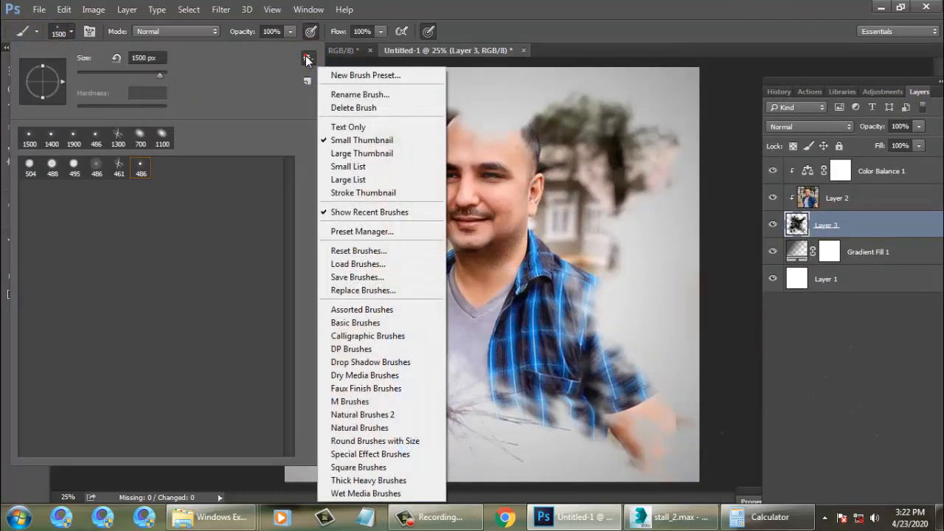
pyautogui.click(358, 401)
pyautogui.click(411, 205)
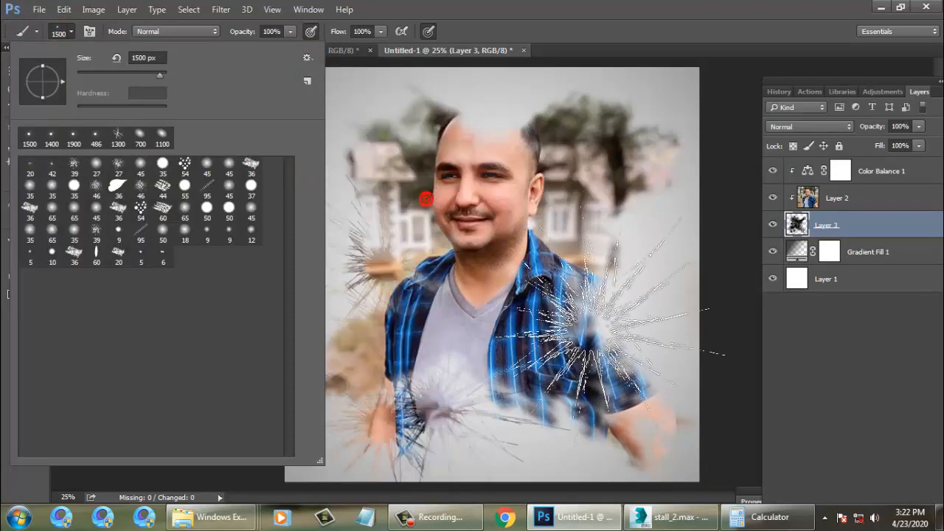
pyautogui.press('Escape')
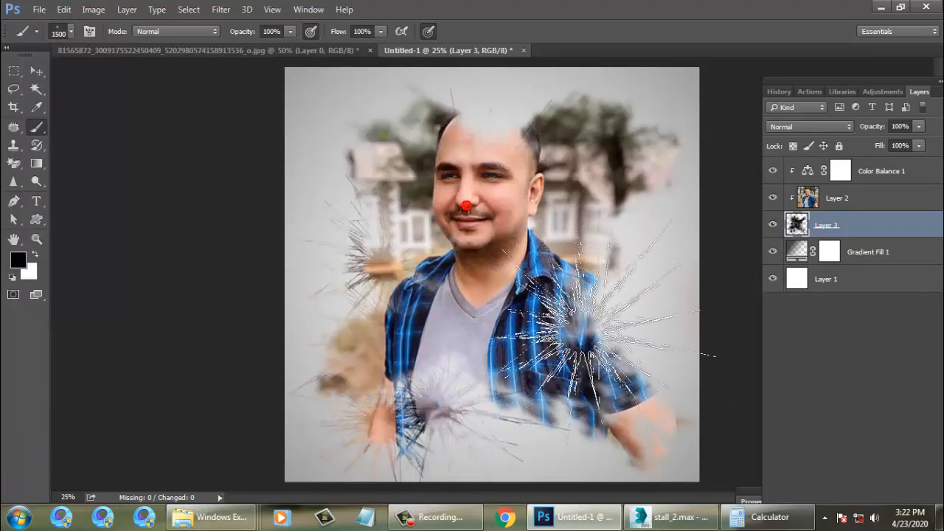
# Choose the 54 px scattered-dots brush tip from M Brushes and enlarge it to 1200 px.
pyautogui.click(64, 35)
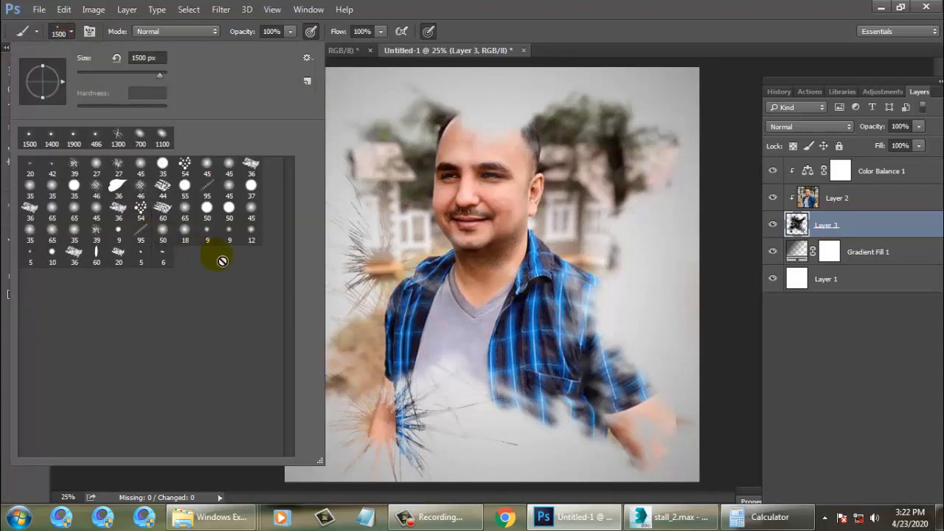
pyautogui.click(147, 210)
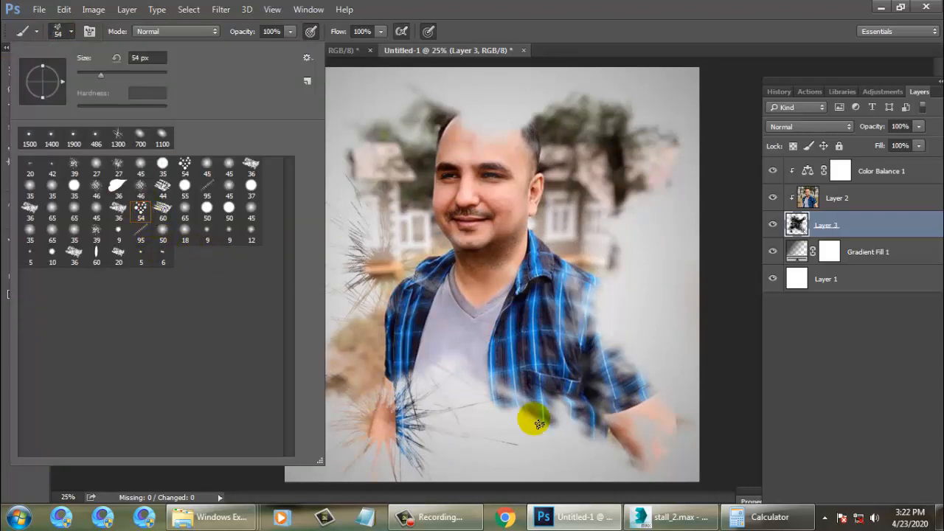
pyautogui.click(512, 400)
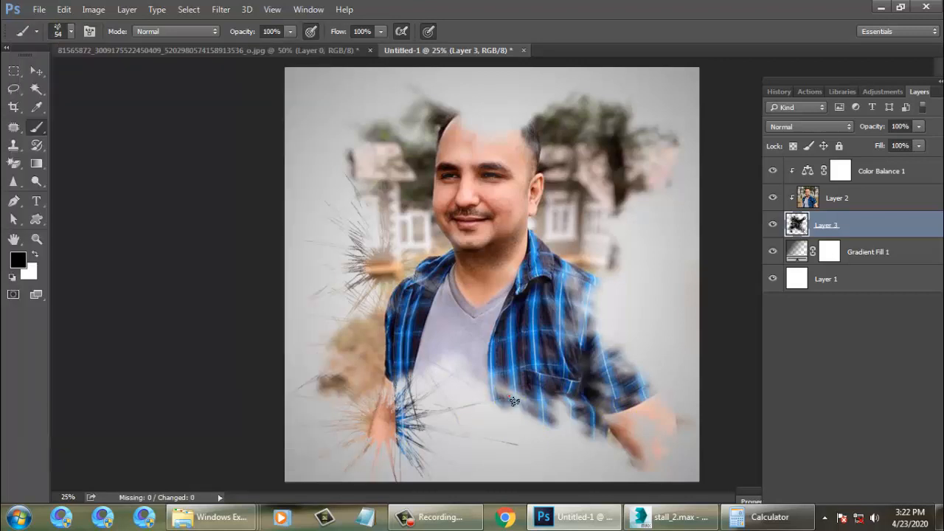
pyautogui.press(']')
pyautogui.press(']')
pyautogui.press(']')
pyautogui.press(']')
pyautogui.press(']')
pyautogui.press(']')
pyautogui.press(']')
pyautogui.press(']')
pyautogui.press(']')
pyautogui.press(']')
pyautogui.press(']')
pyautogui.press(']')
pyautogui.press(']')
pyautogui.press(']')
pyautogui.press(']')
pyautogui.press(']')
pyautogui.press(']')
# Stamp the scattered-dots tip over the lower torso at 1200 px, and over the shoulder beside it at 900 px.
pyautogui.click(446, 414)
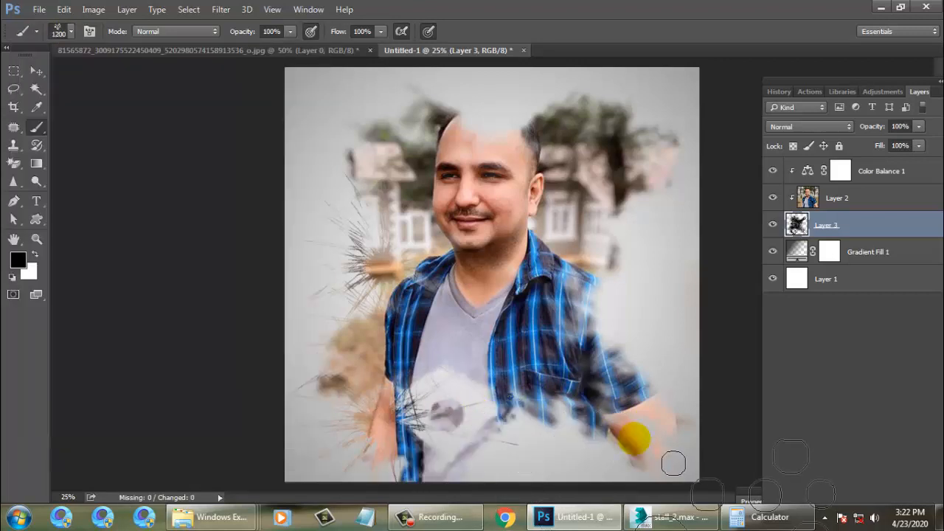
pyautogui.click(504, 368)
pyautogui.press('[')
pyautogui.click(559, 233)
pyautogui.click(630, 289)
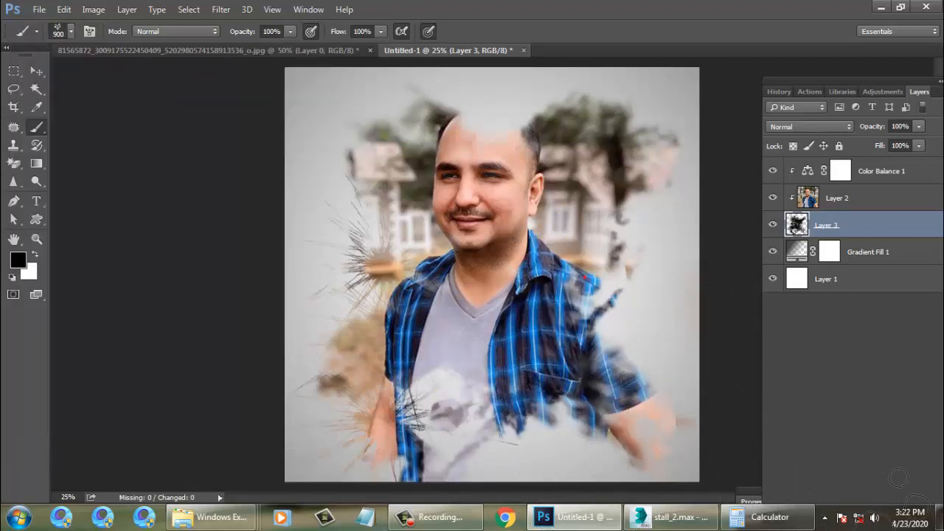
# Undo the scattered-dots dabs on Layer 3.
pyautogui.hotkey('ctrl', 'alt', 'z')
pyautogui.hotkey('ctrl', 'alt', 'z')
pyautogui.hotkey('ctrl', 'alt', 'z')
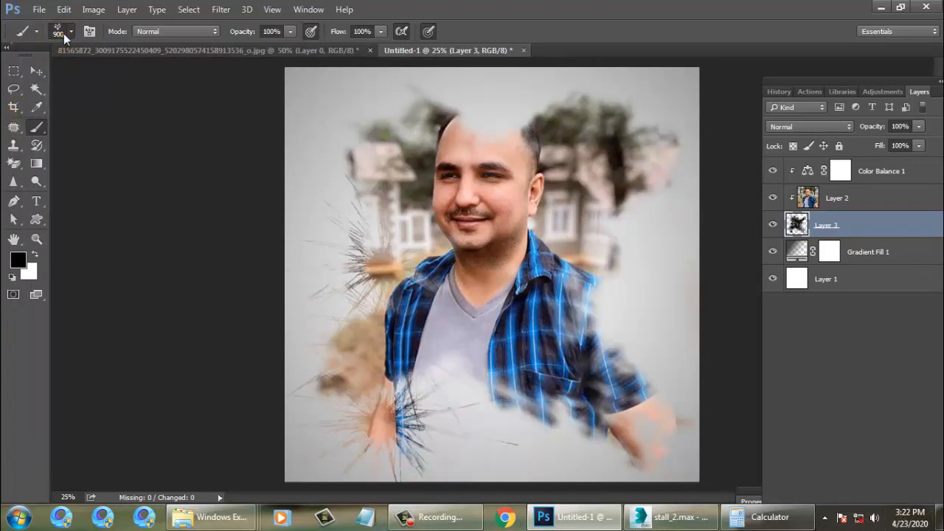
# Choose the 95 px diagonal-line brush tip, make Layer 3 active and enlarge the tip to 1100 px.
pyautogui.click(63, 33)
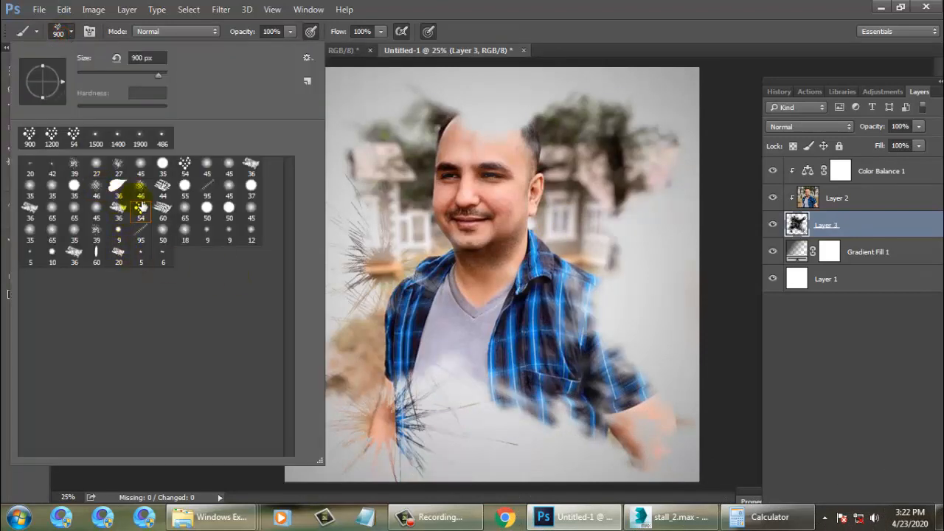
pyautogui.click(210, 189)
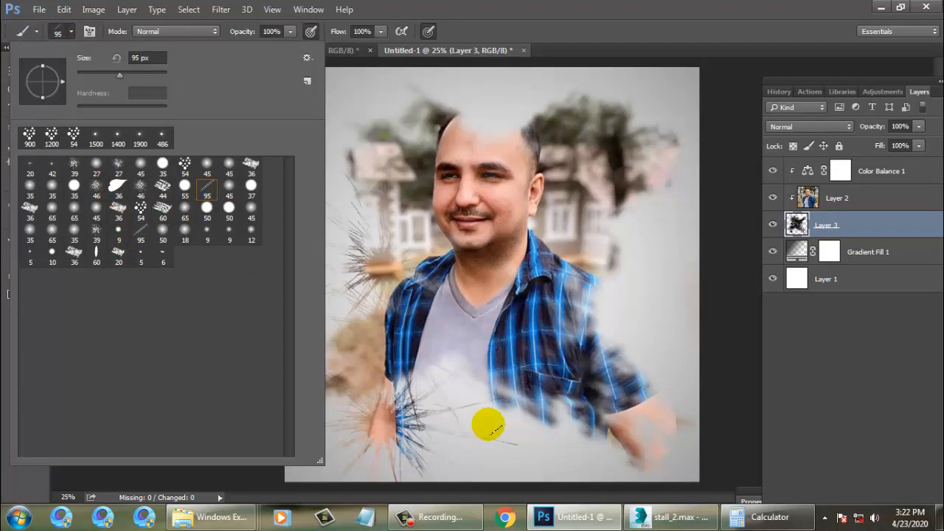
pyautogui.click(835, 362)
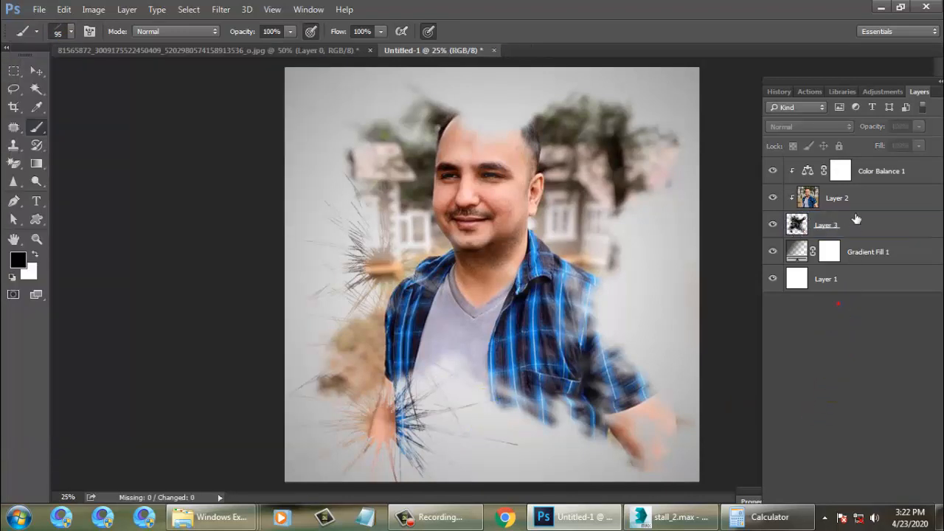
pyautogui.click(856, 220)
pyautogui.press(']')
pyautogui.press(']')
pyautogui.press(']')
pyautogui.press(']')
pyautogui.press(']')
pyautogui.press(']')
pyautogui.press(']')
pyautogui.press(']')
pyautogui.press(']')
pyautogui.press(']')
pyautogui.press(']')
pyautogui.press(']')
pyautogui.press(']')
pyautogui.press(']')
pyautogui.press(']')
# Try the 1100 px diagonal tip over the lower shirt and shoulder, and undo it together with the remaining starbursts over the lower torso.
pyautogui.click(517, 392)
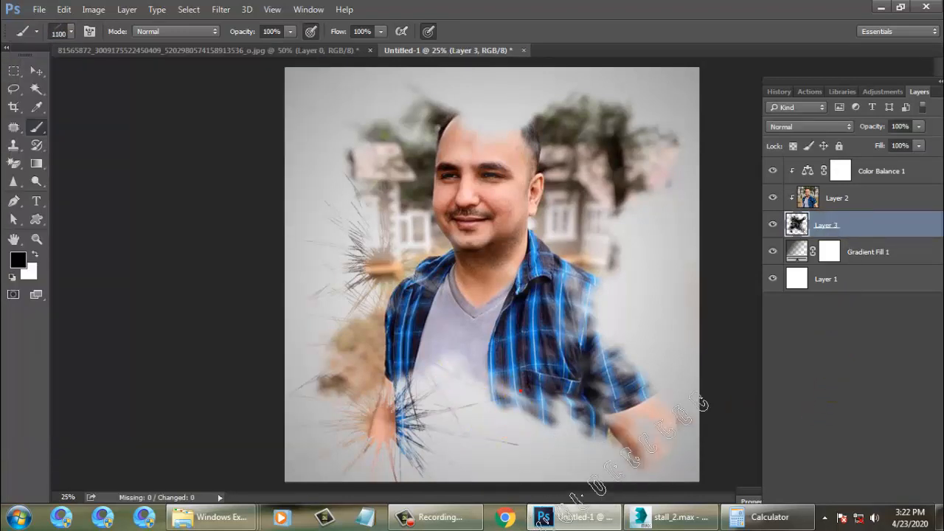
pyautogui.click(598, 296)
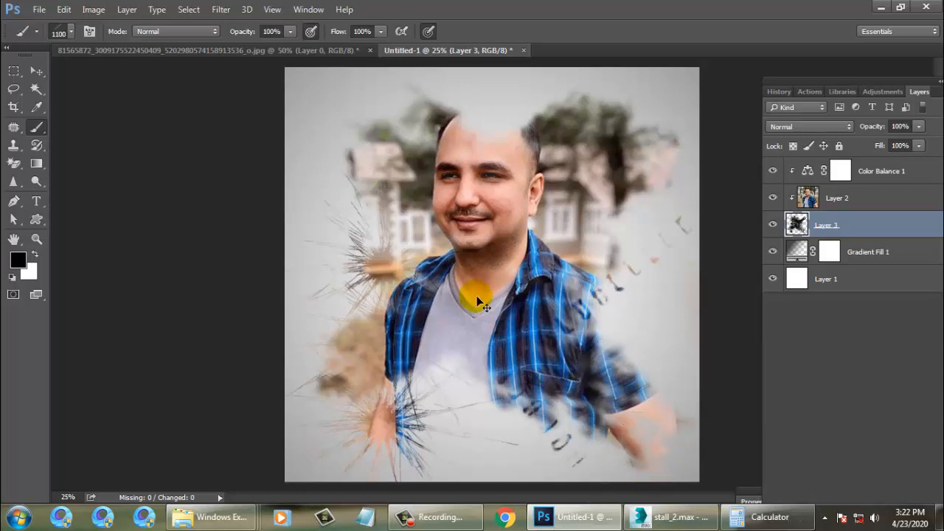
pyautogui.hotkey('ctrl', 'alt', 'z')
pyautogui.hotkey('ctrl', 'alt', 'z')
pyautogui.hotkey('ctrl', 'alt', 'z')
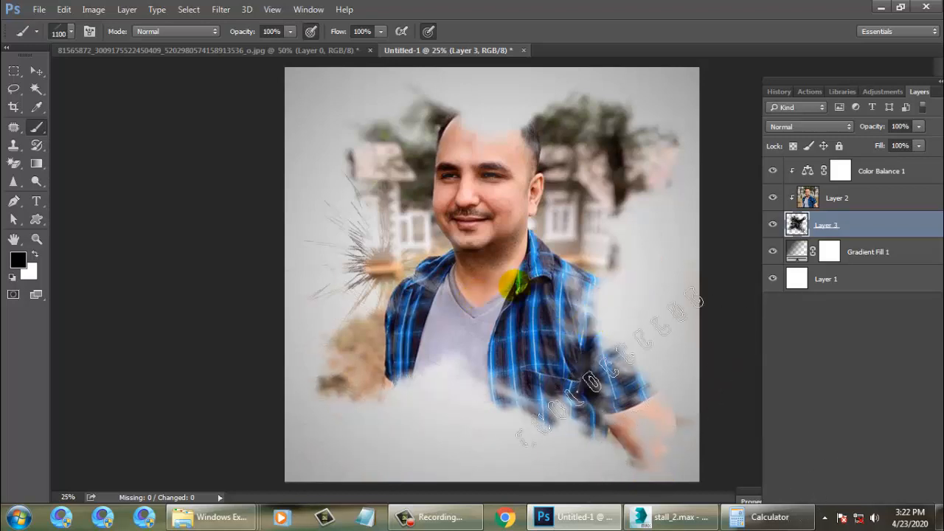
pyautogui.click(63, 34)
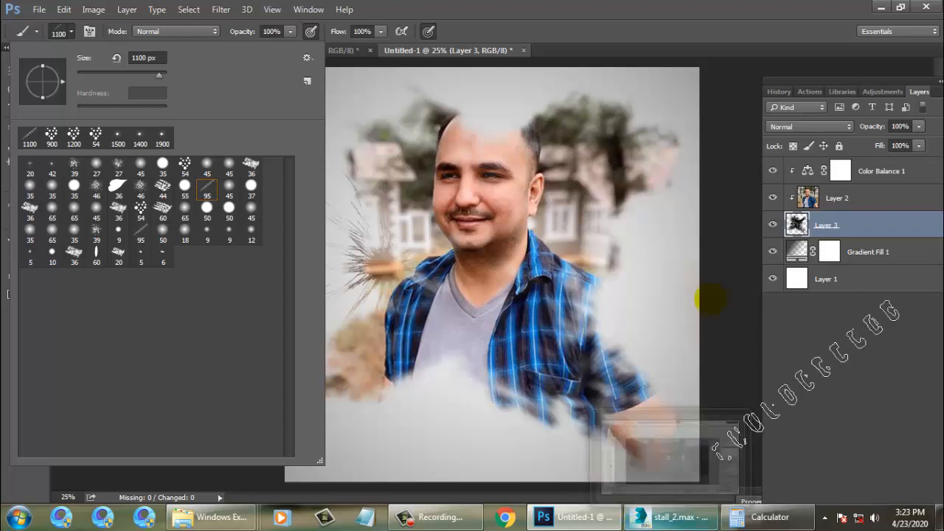
pyautogui.click(453, 520)
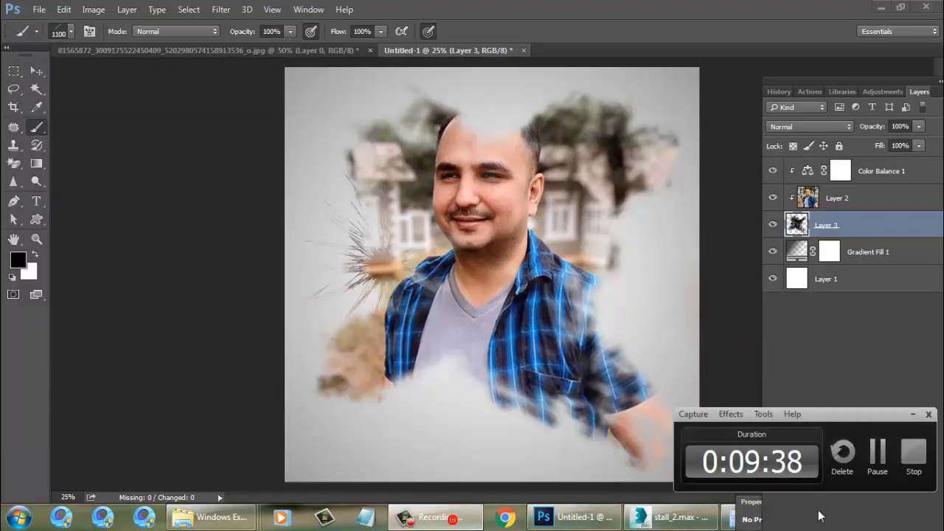
pyautogui.click(913, 464)
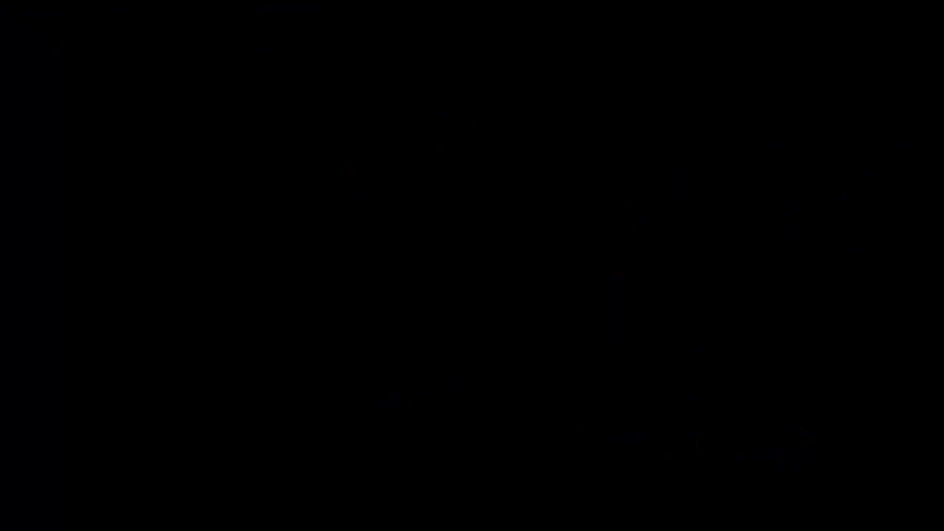